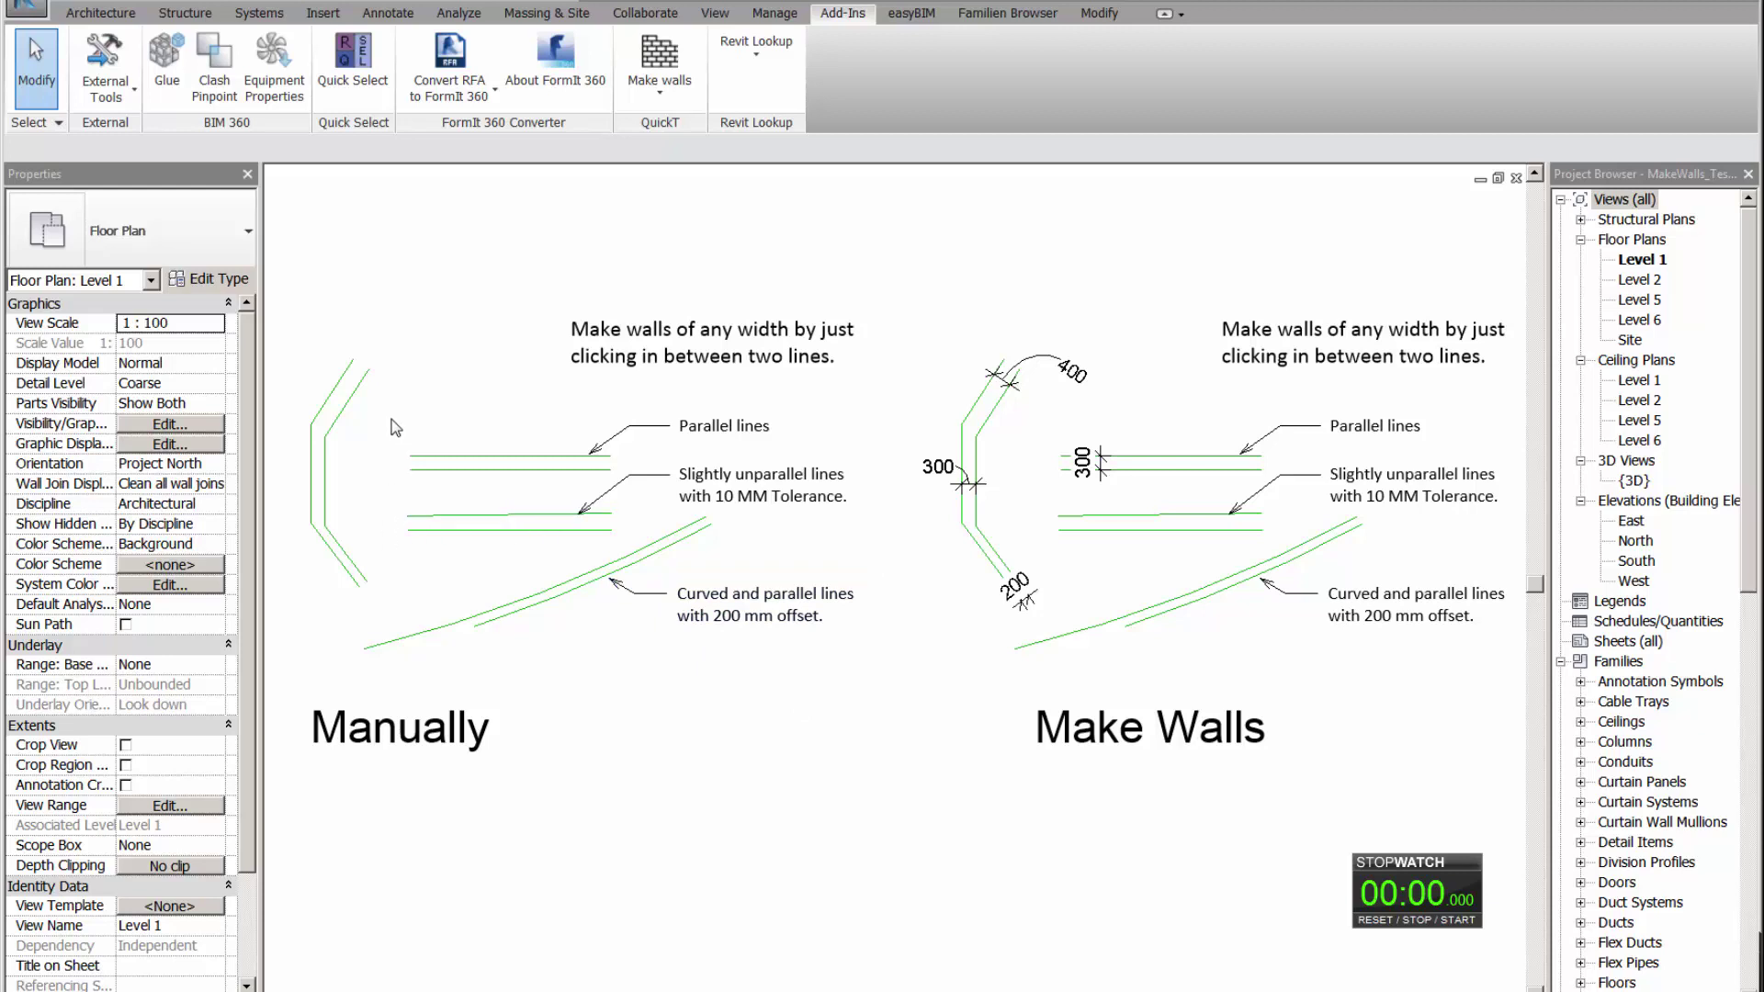
Step: Pan and zoom in on the paired parallel, slightly unparallel and curved example lines
middle_click_drag(405, 411, 440, 428)
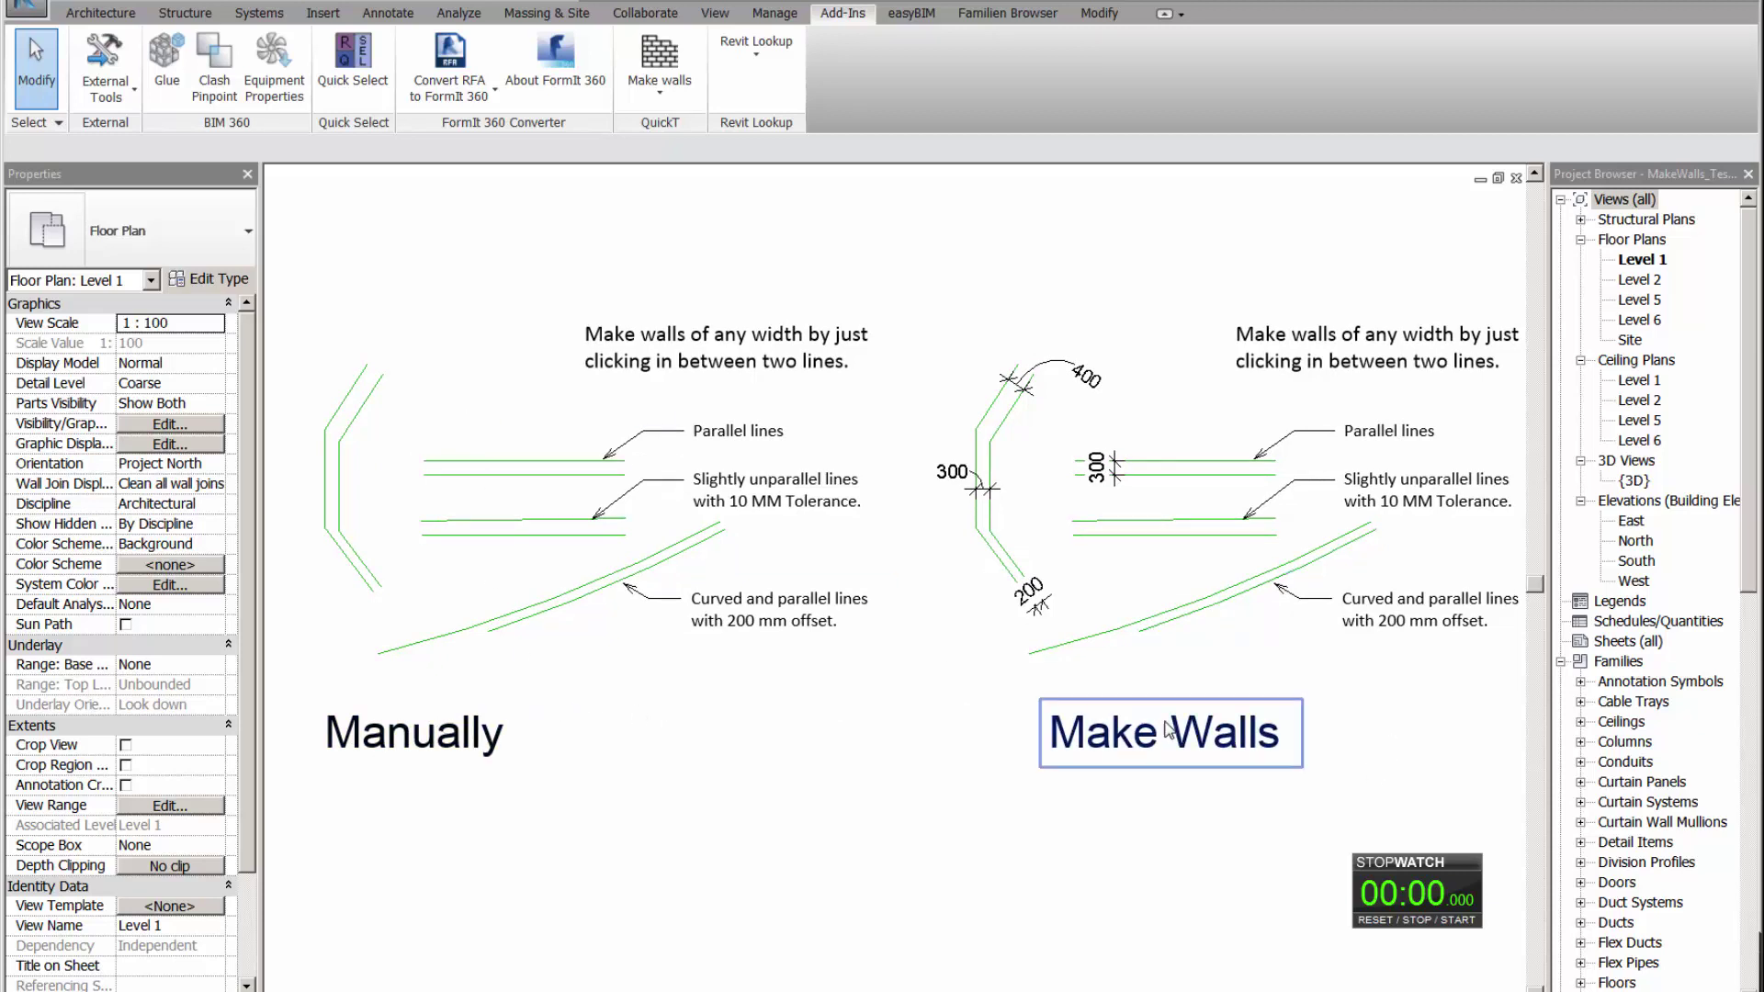
scroll(1180, 443, "up", 3)
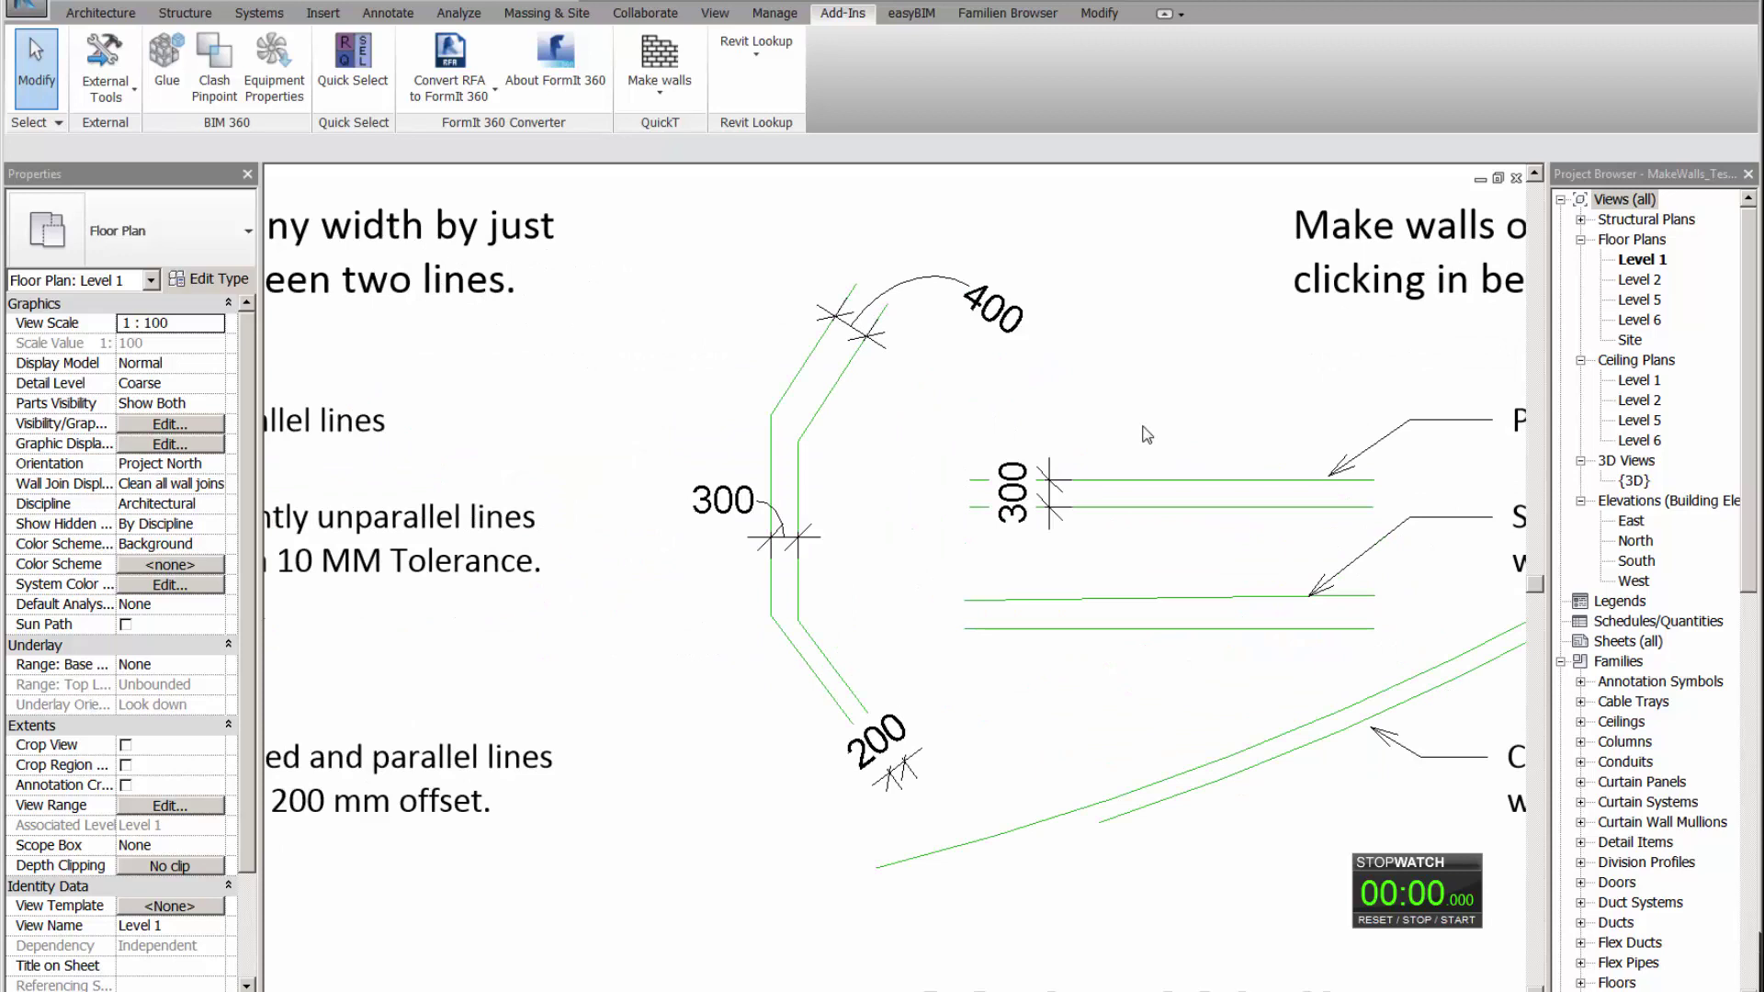
Step: Launch the Make walls plugin command and start the stopwatch
left_click(660, 88)
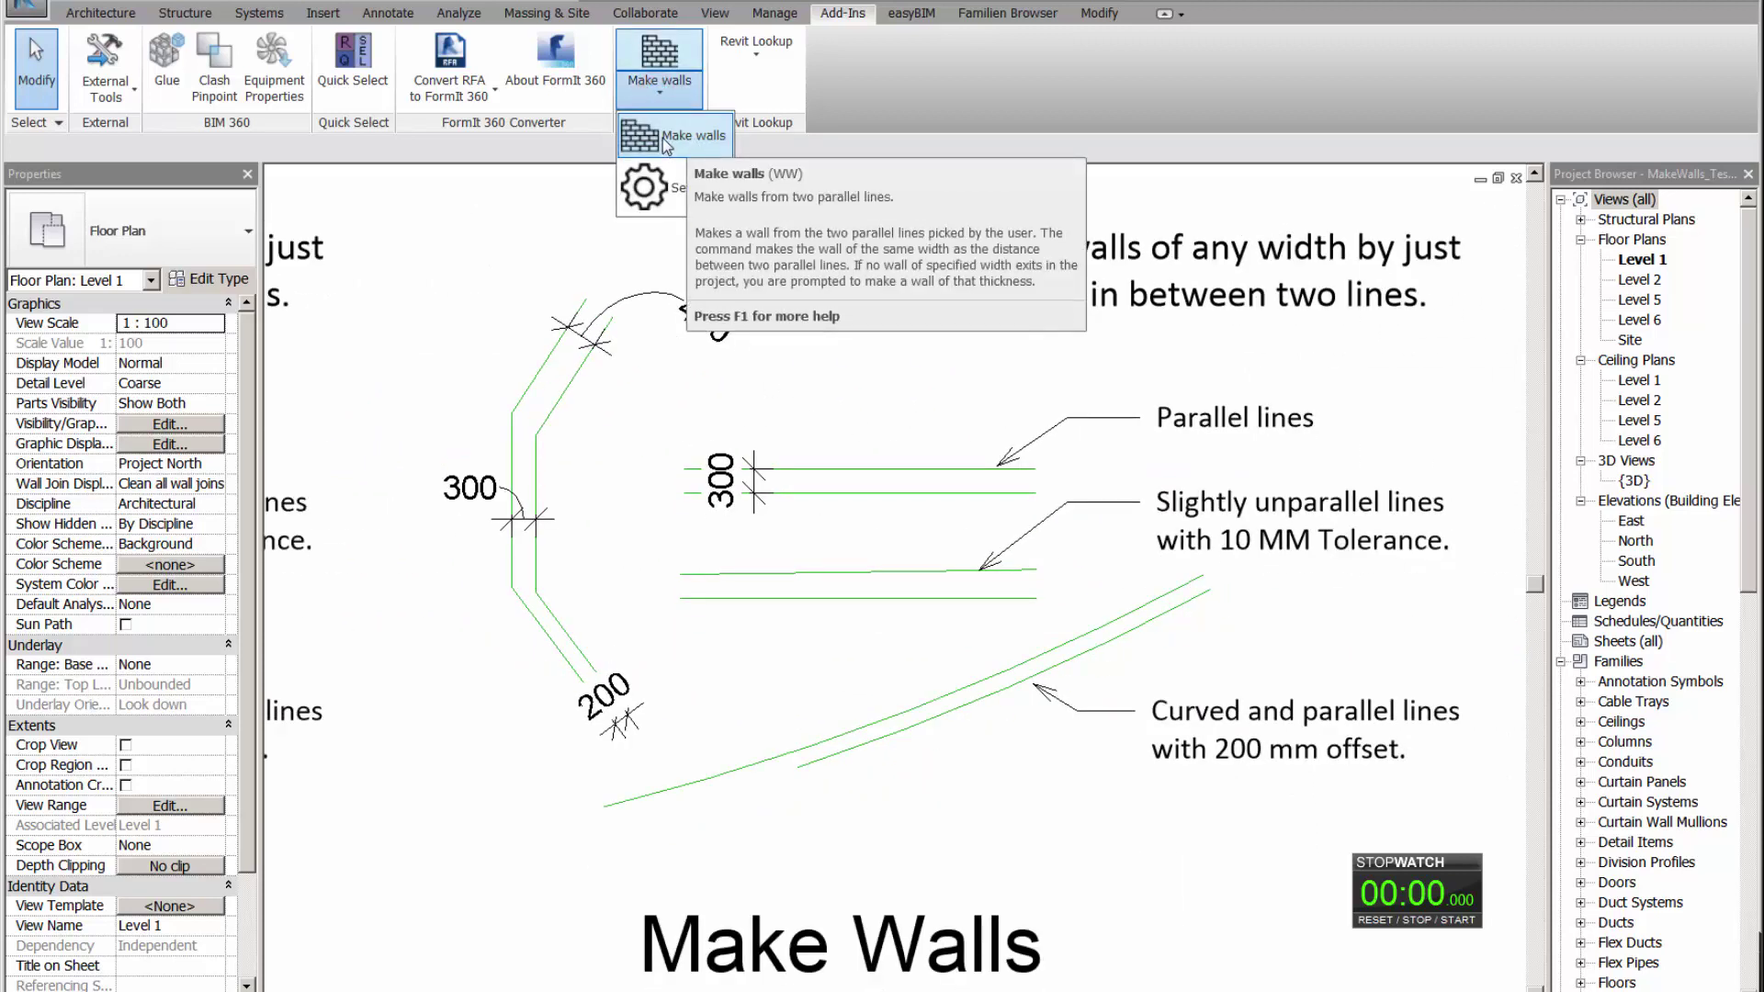
left_click(667, 139)
scroll(556, 372, "up", 1)
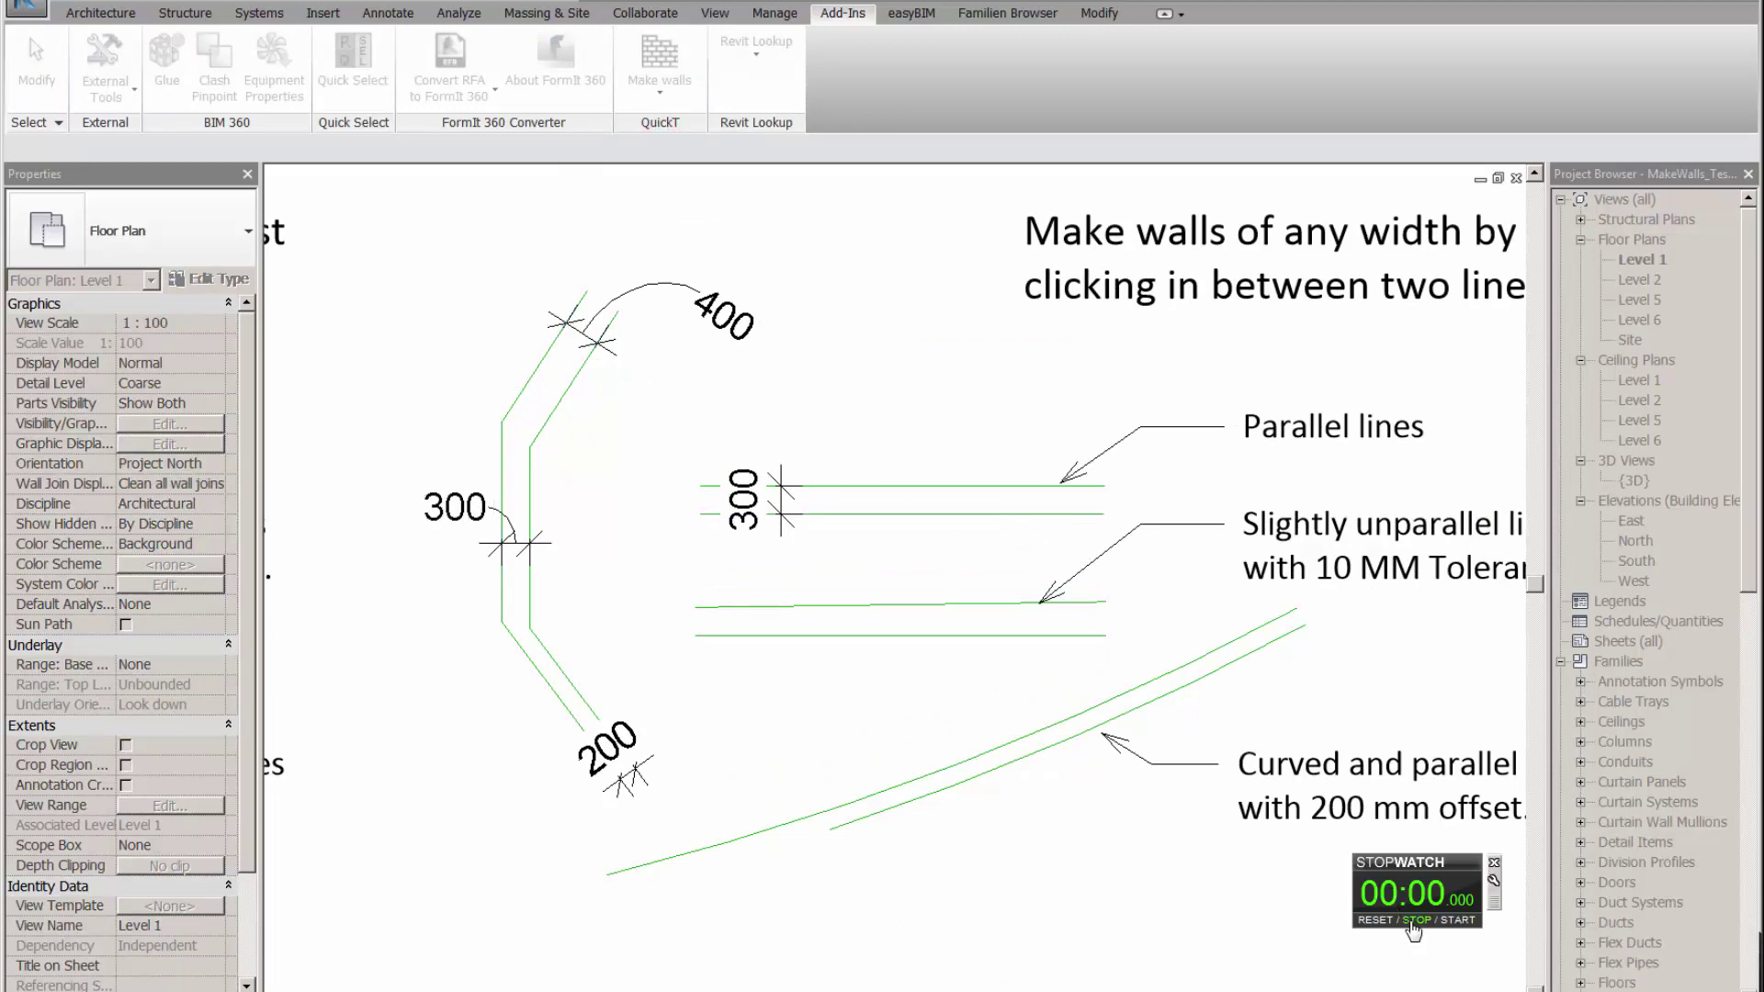
left_click(1463, 920)
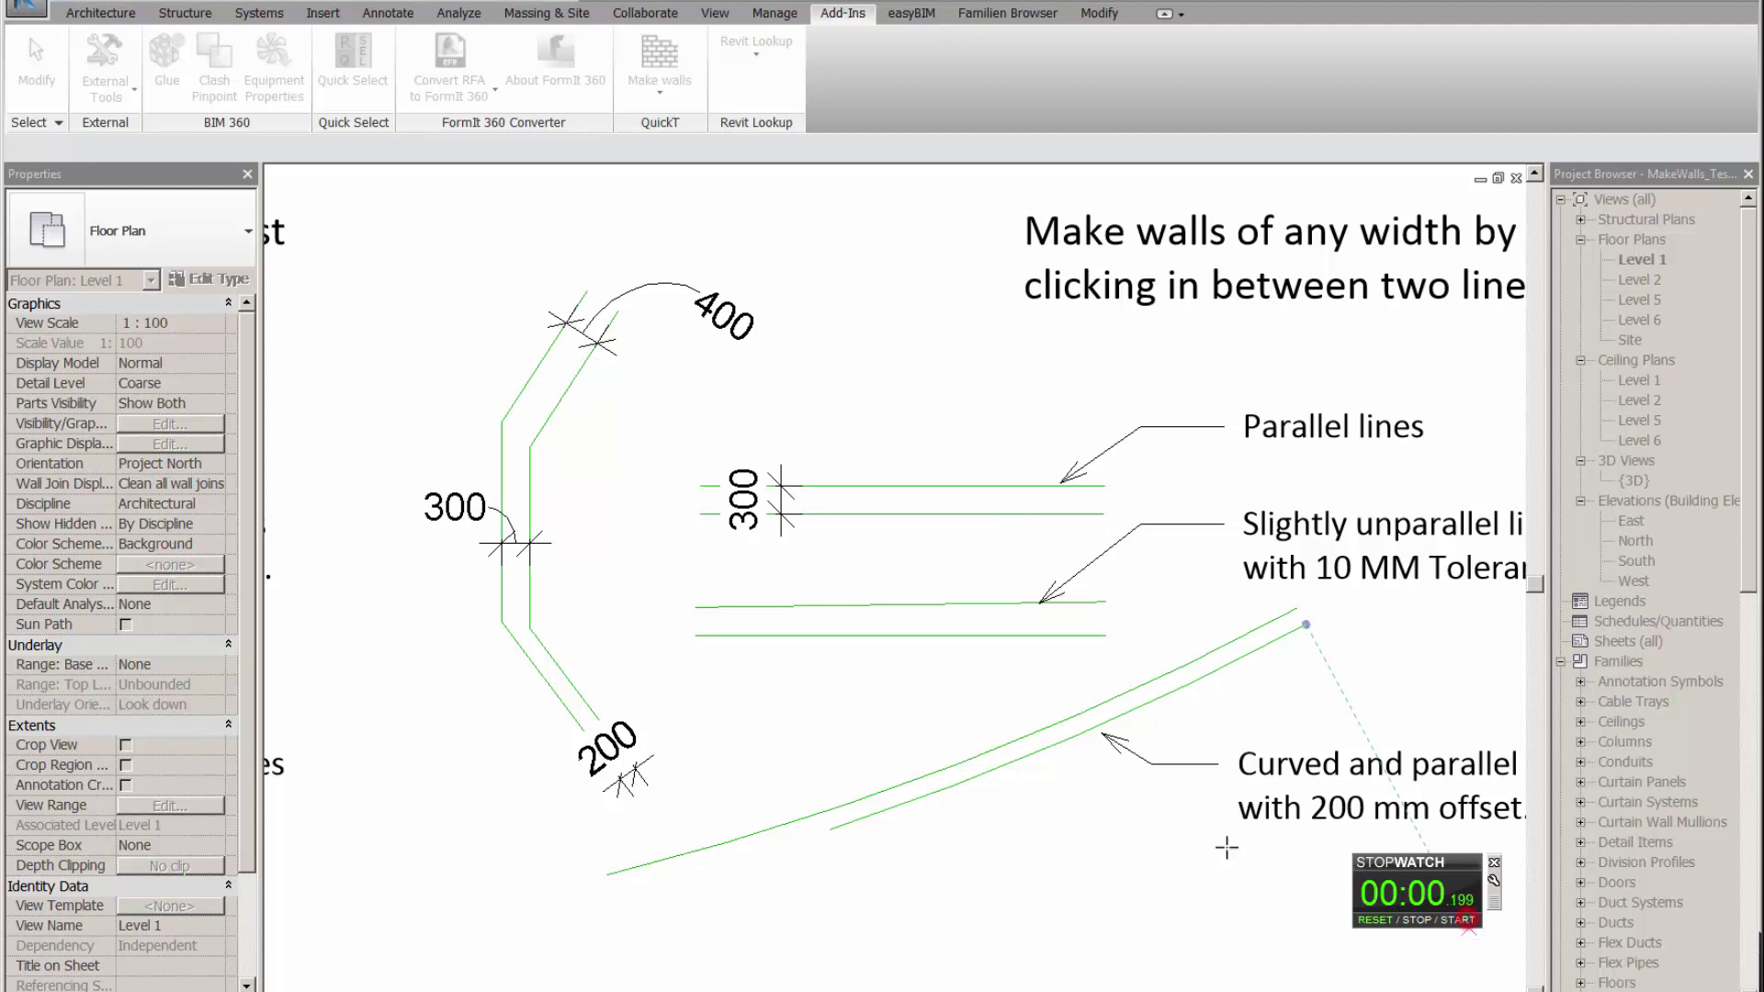
Step: Make walls between the angled, vertical, parallel, slightly unparallel and curved line pairs
left_click(531, 389)
left_click(513, 474)
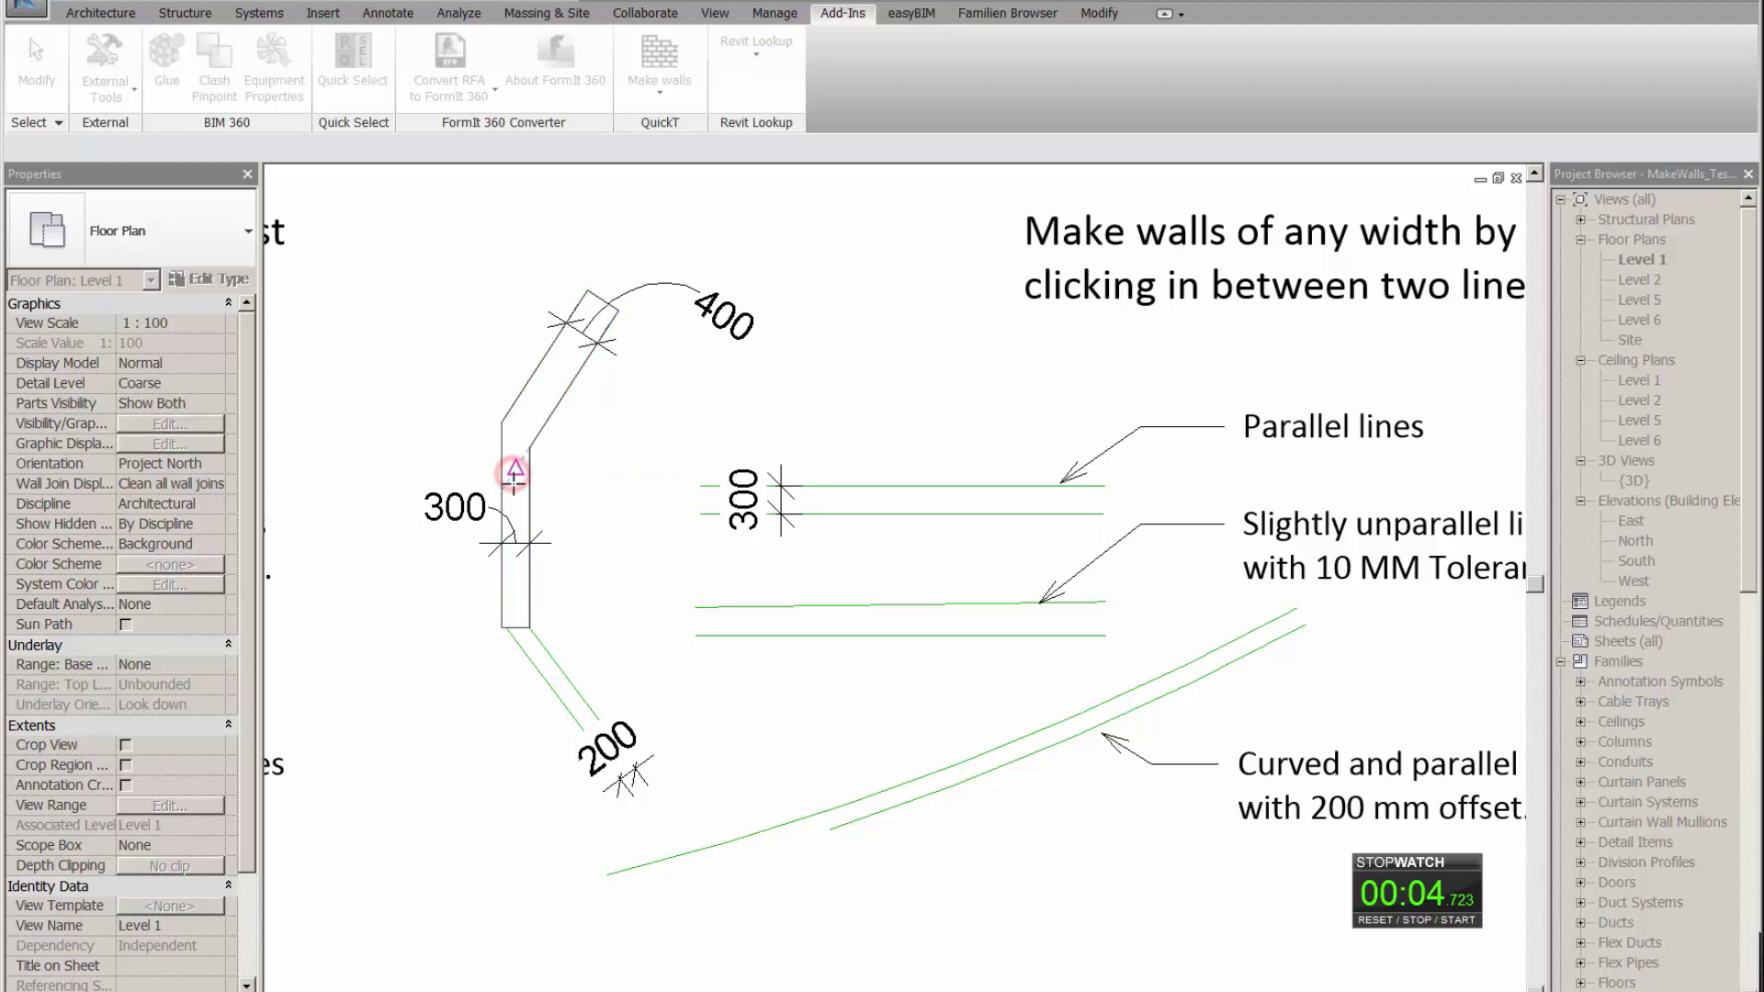
scroll(561, 678, "up", 2)
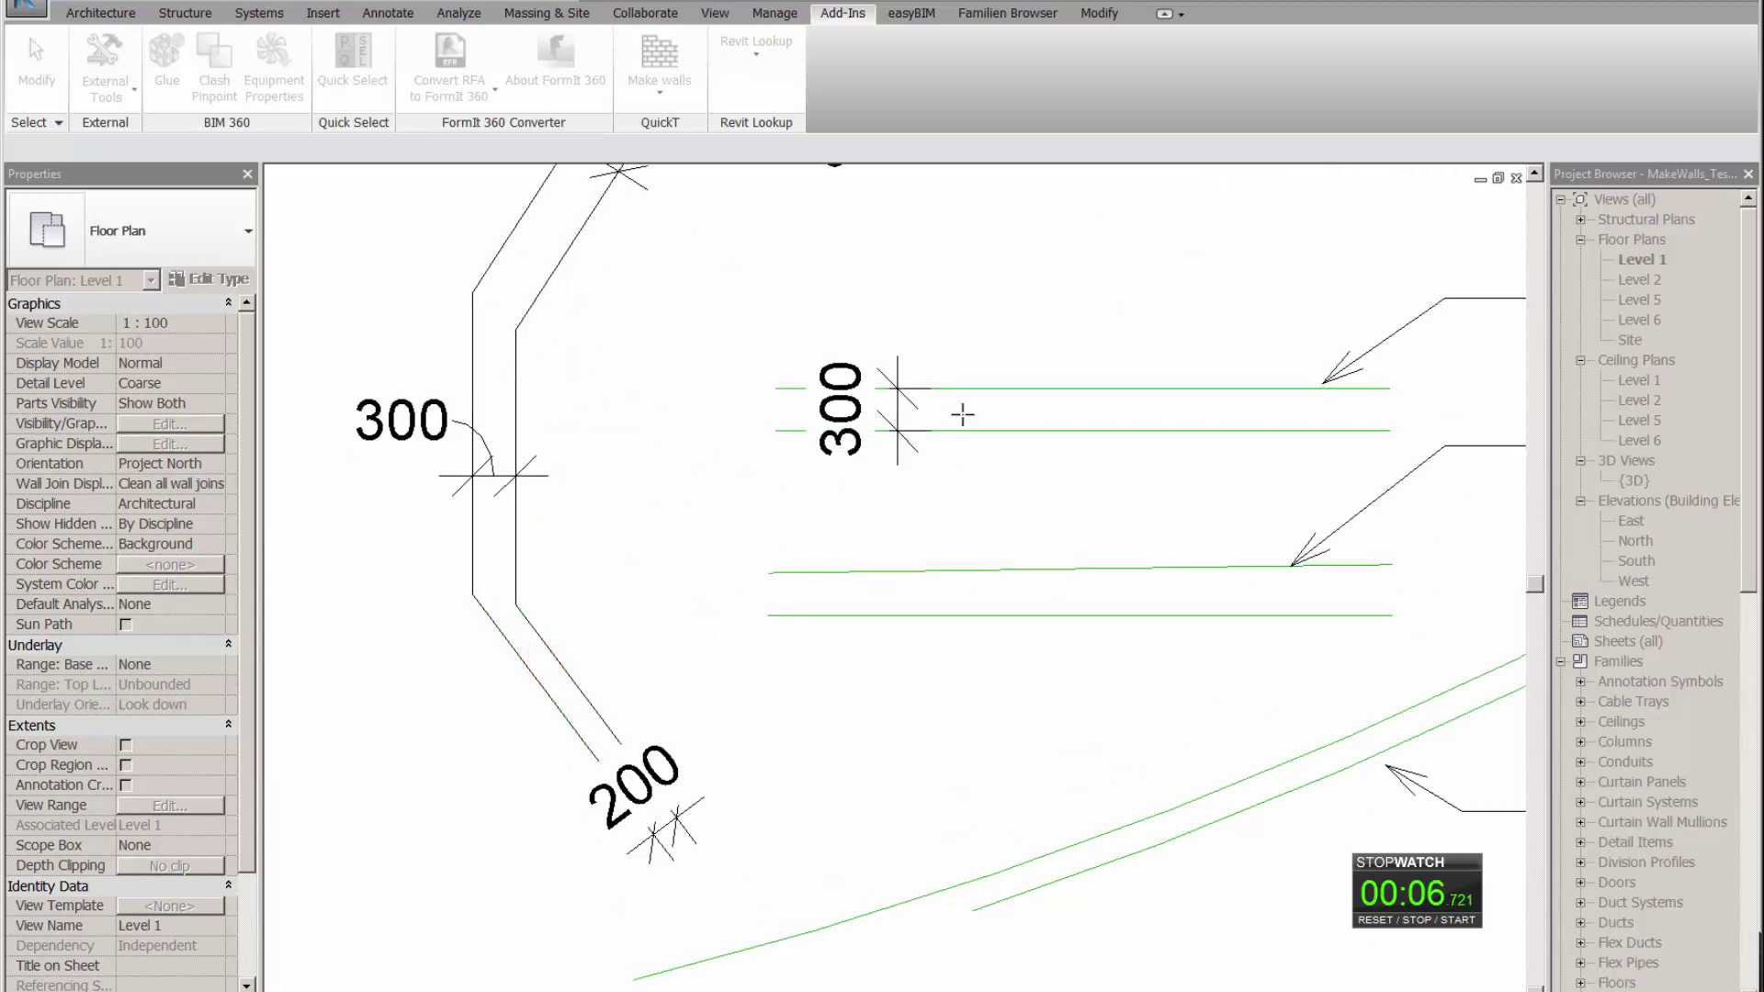
left_click(996, 411)
left_click(991, 597)
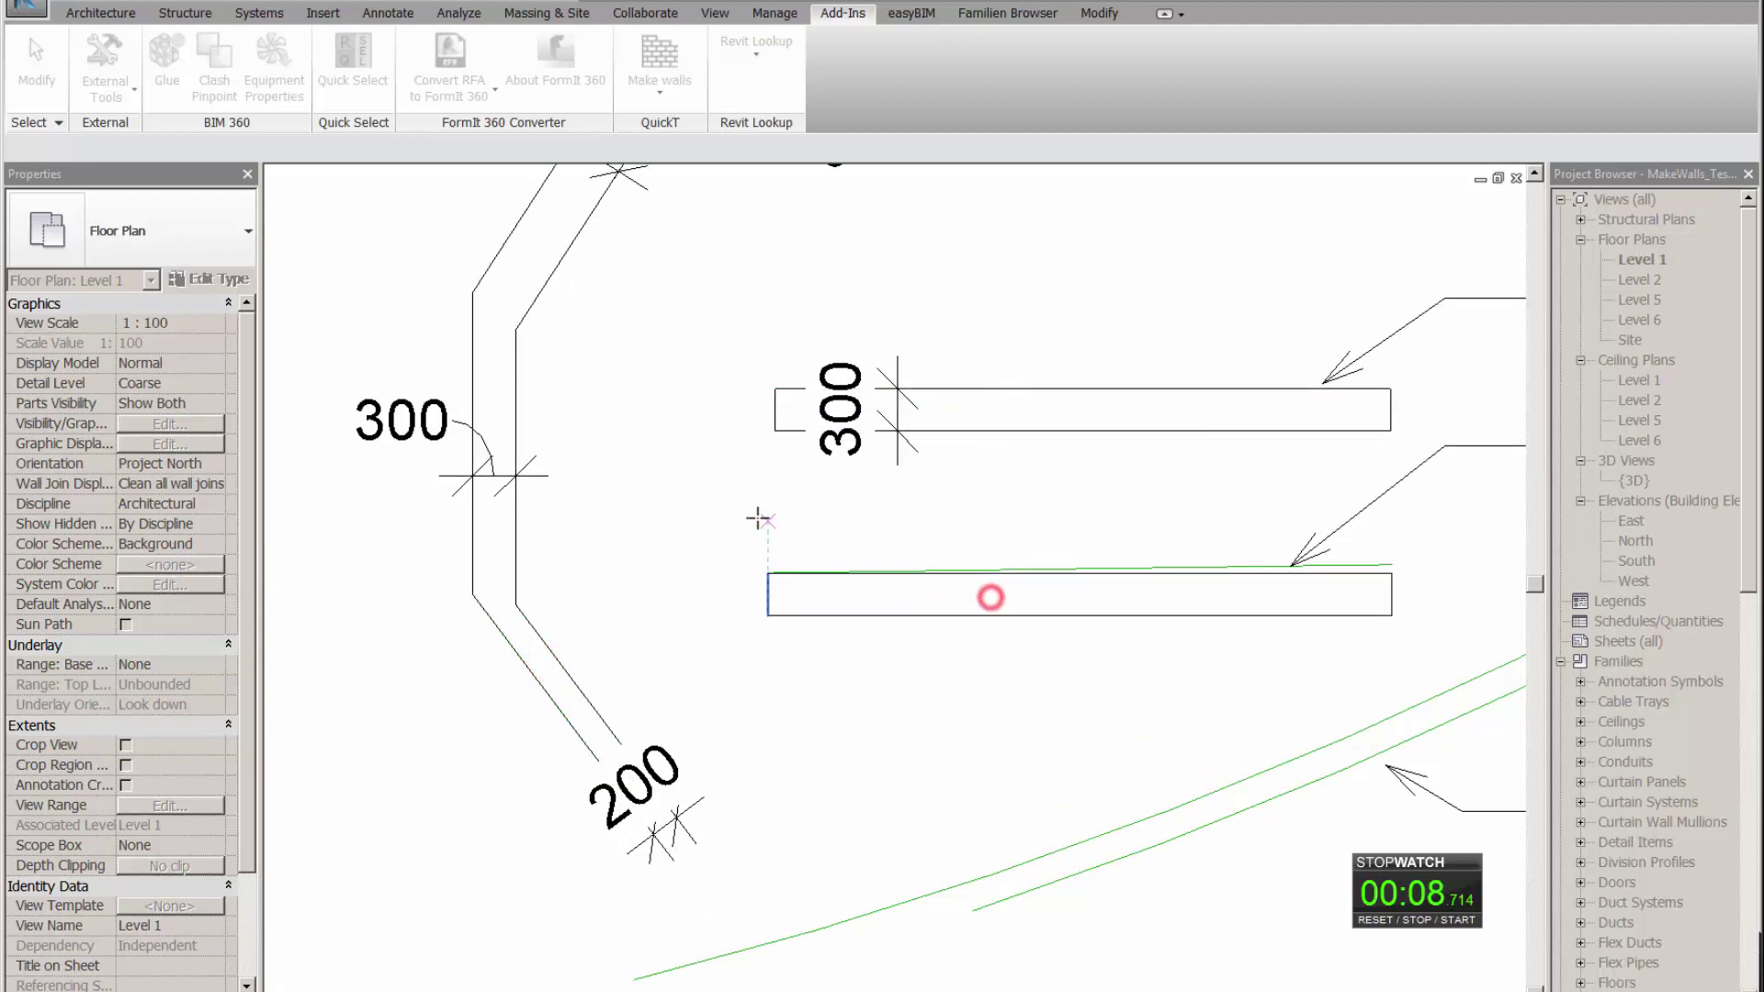
scroll(1176, 643, "down", 3)
scroll(1052, 540, "up", 5)
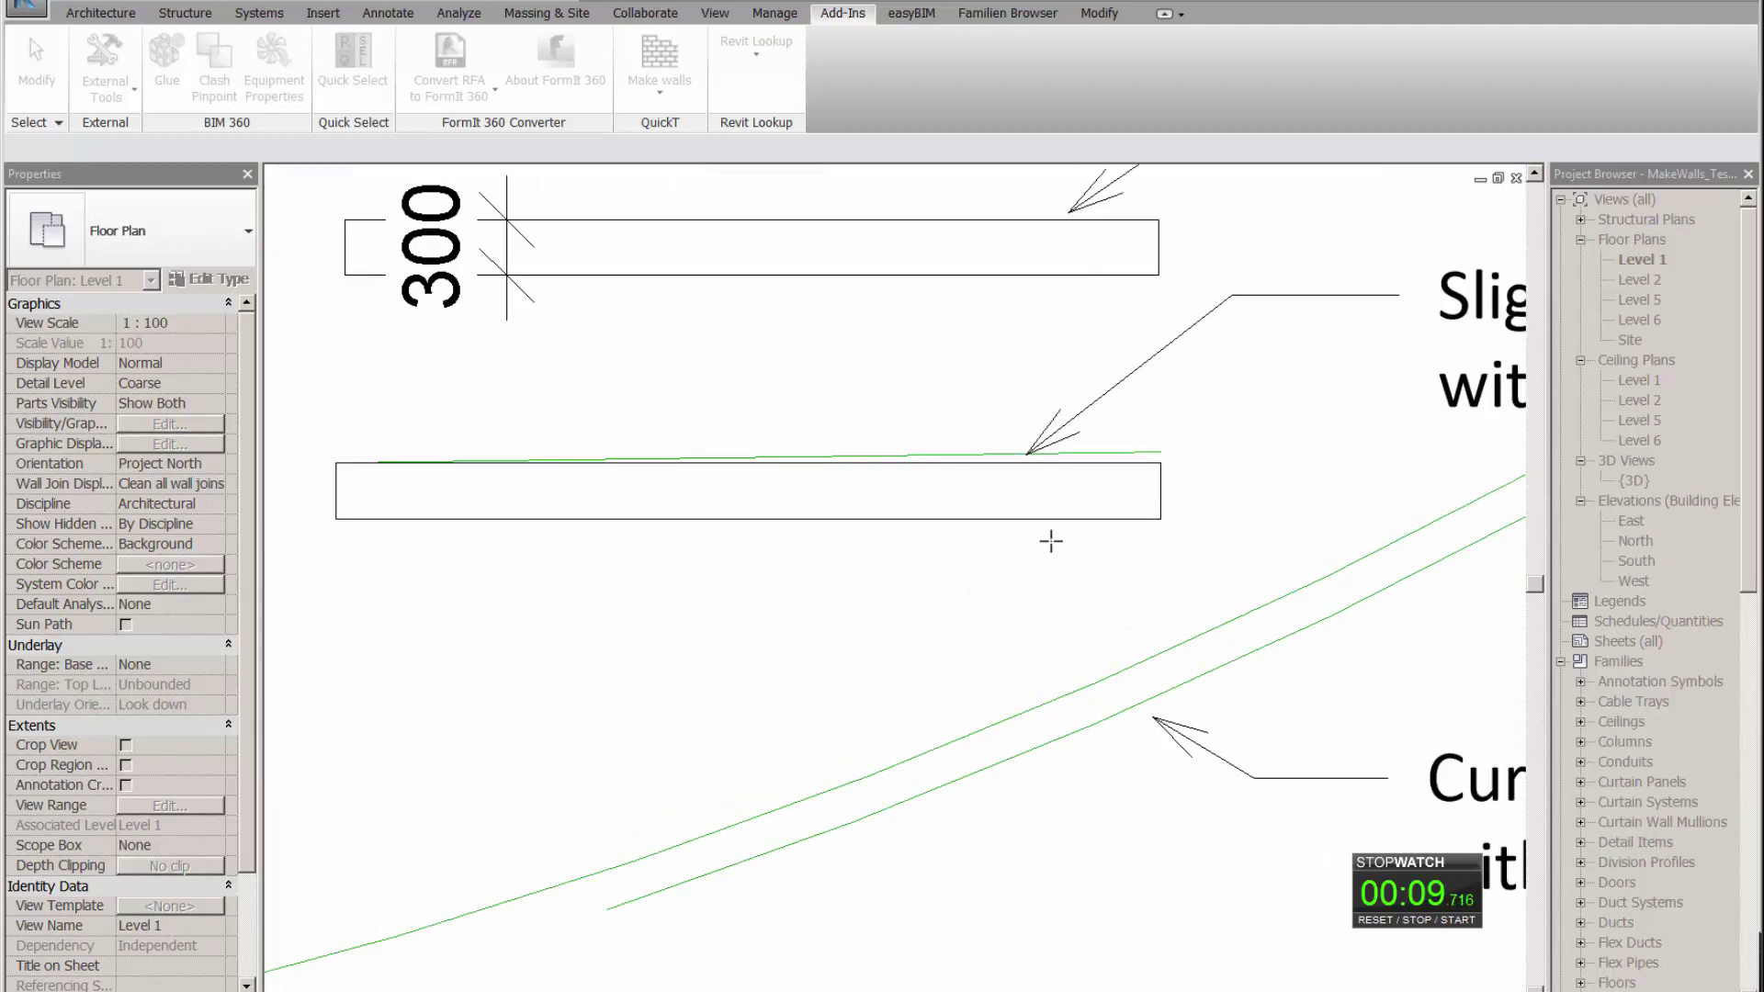
left_click(1055, 714)
Step: Stop the stopwatch at 00:12.709 and end the Make walls command
left_click(1420, 919)
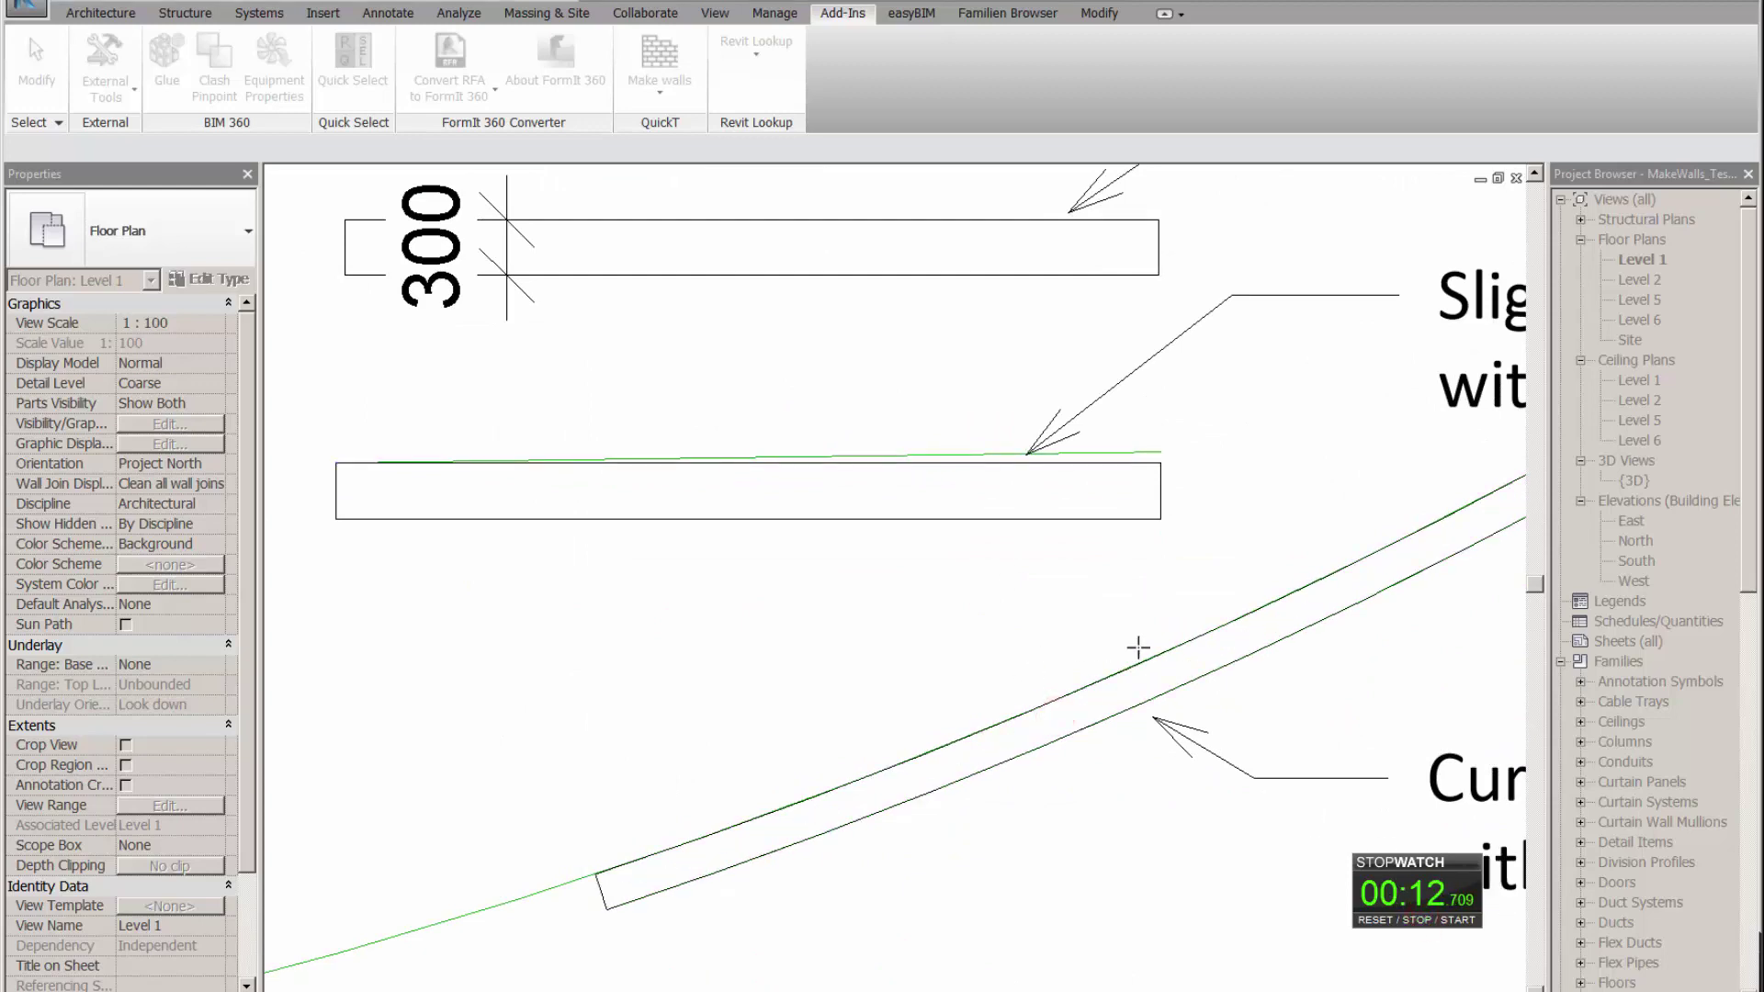
scroll(1136, 628, "down", 1)
scroll(1136, 629, "down", 4)
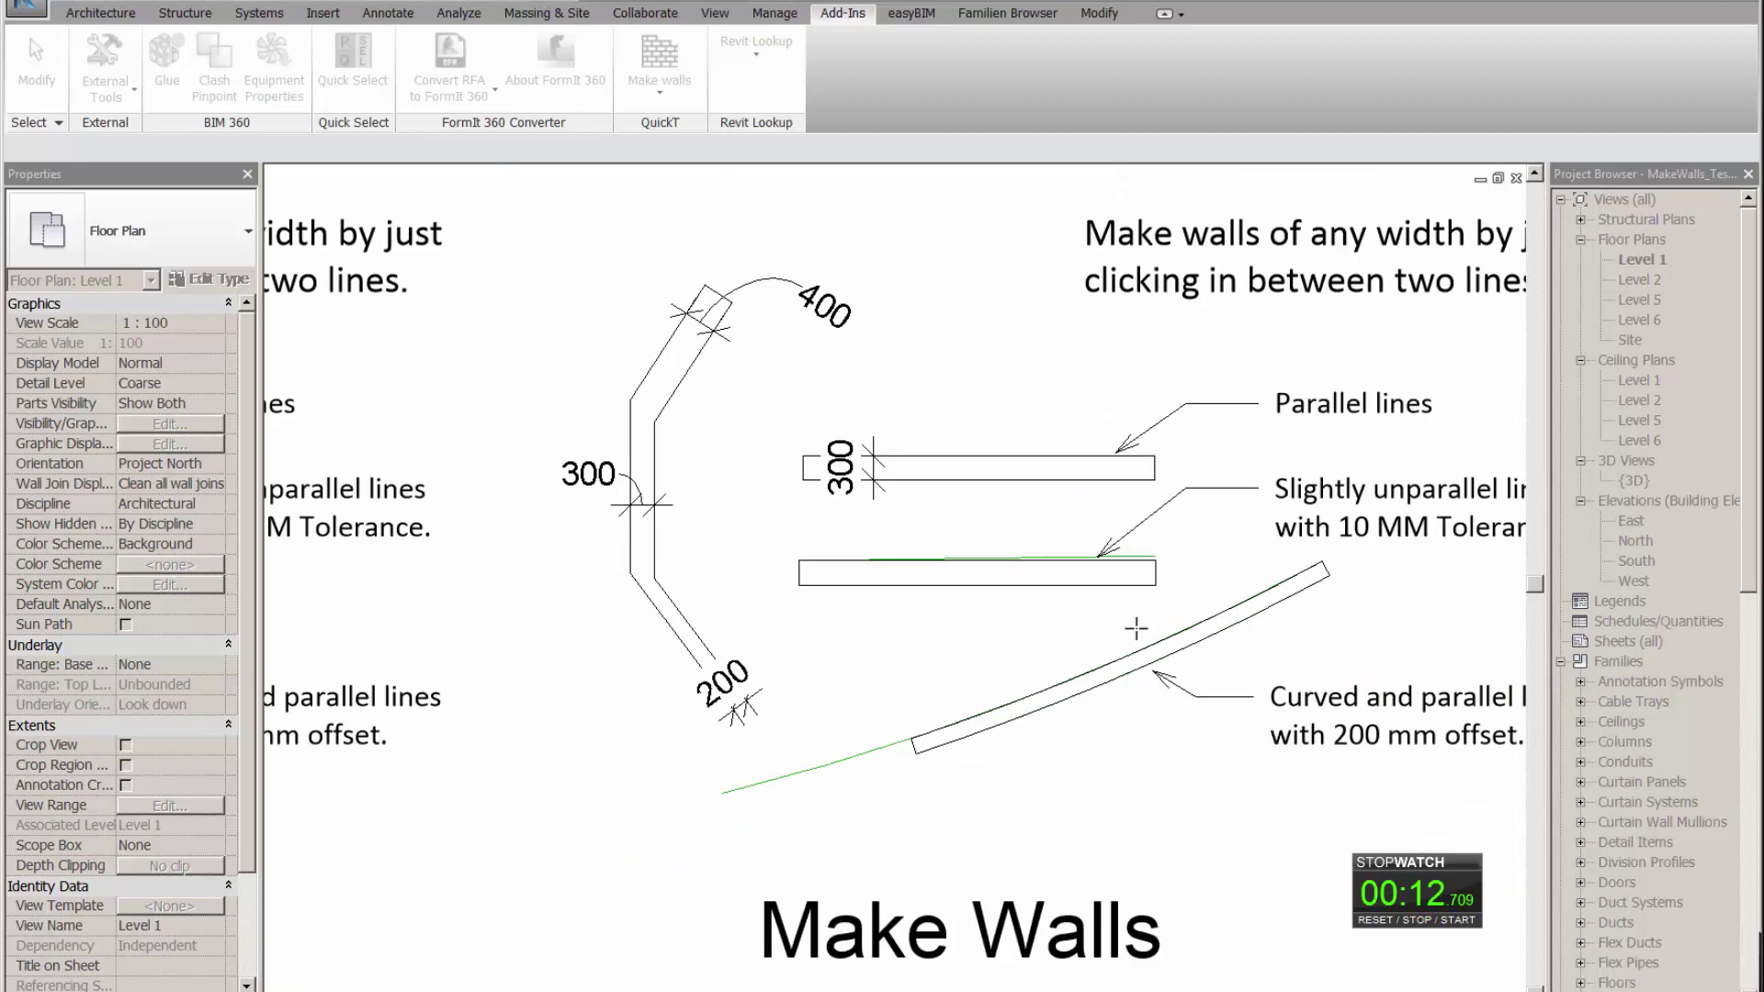
key("Escape")
scroll(988, 604, "down", 3)
Step: Pan and zoom the plan to bring the Manually example lines into view
scroll(759, 549, "up", 4)
middle_click_drag(759, 550, 1029, 528)
scroll(552, 535, "up", 2)
scroll(551, 536, "up", 1)
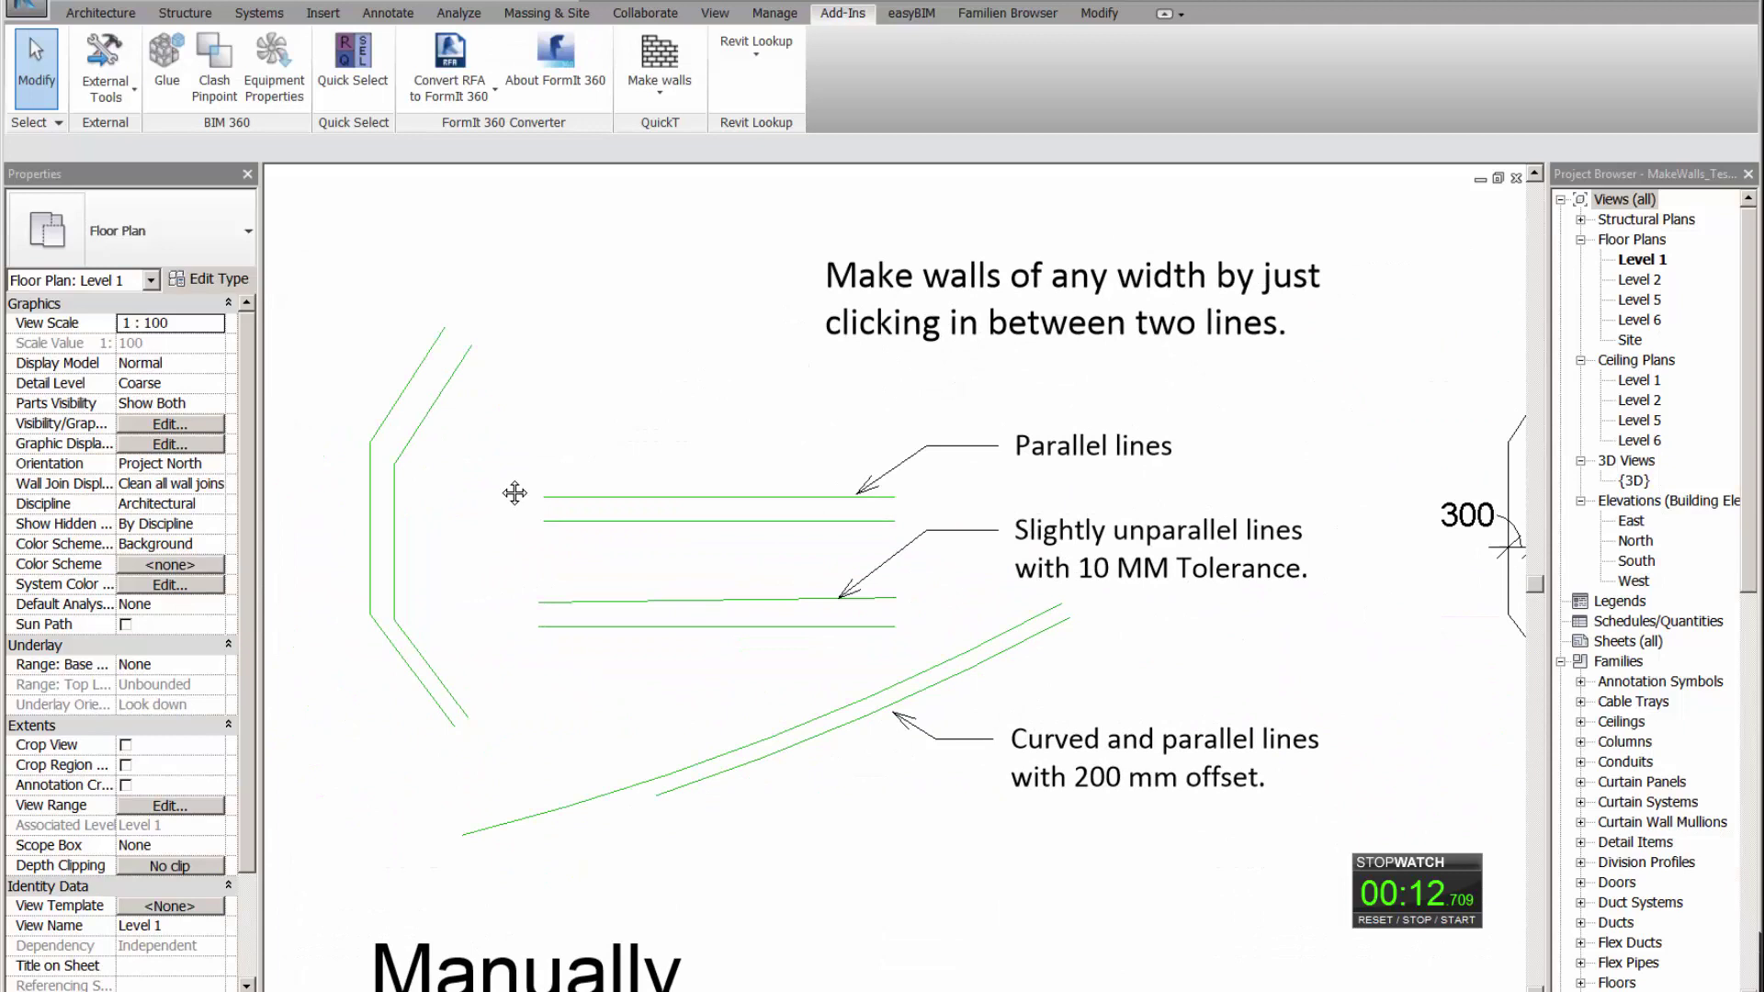
middle_click_drag(470, 502, 446, 433)
left_click(504, 292)
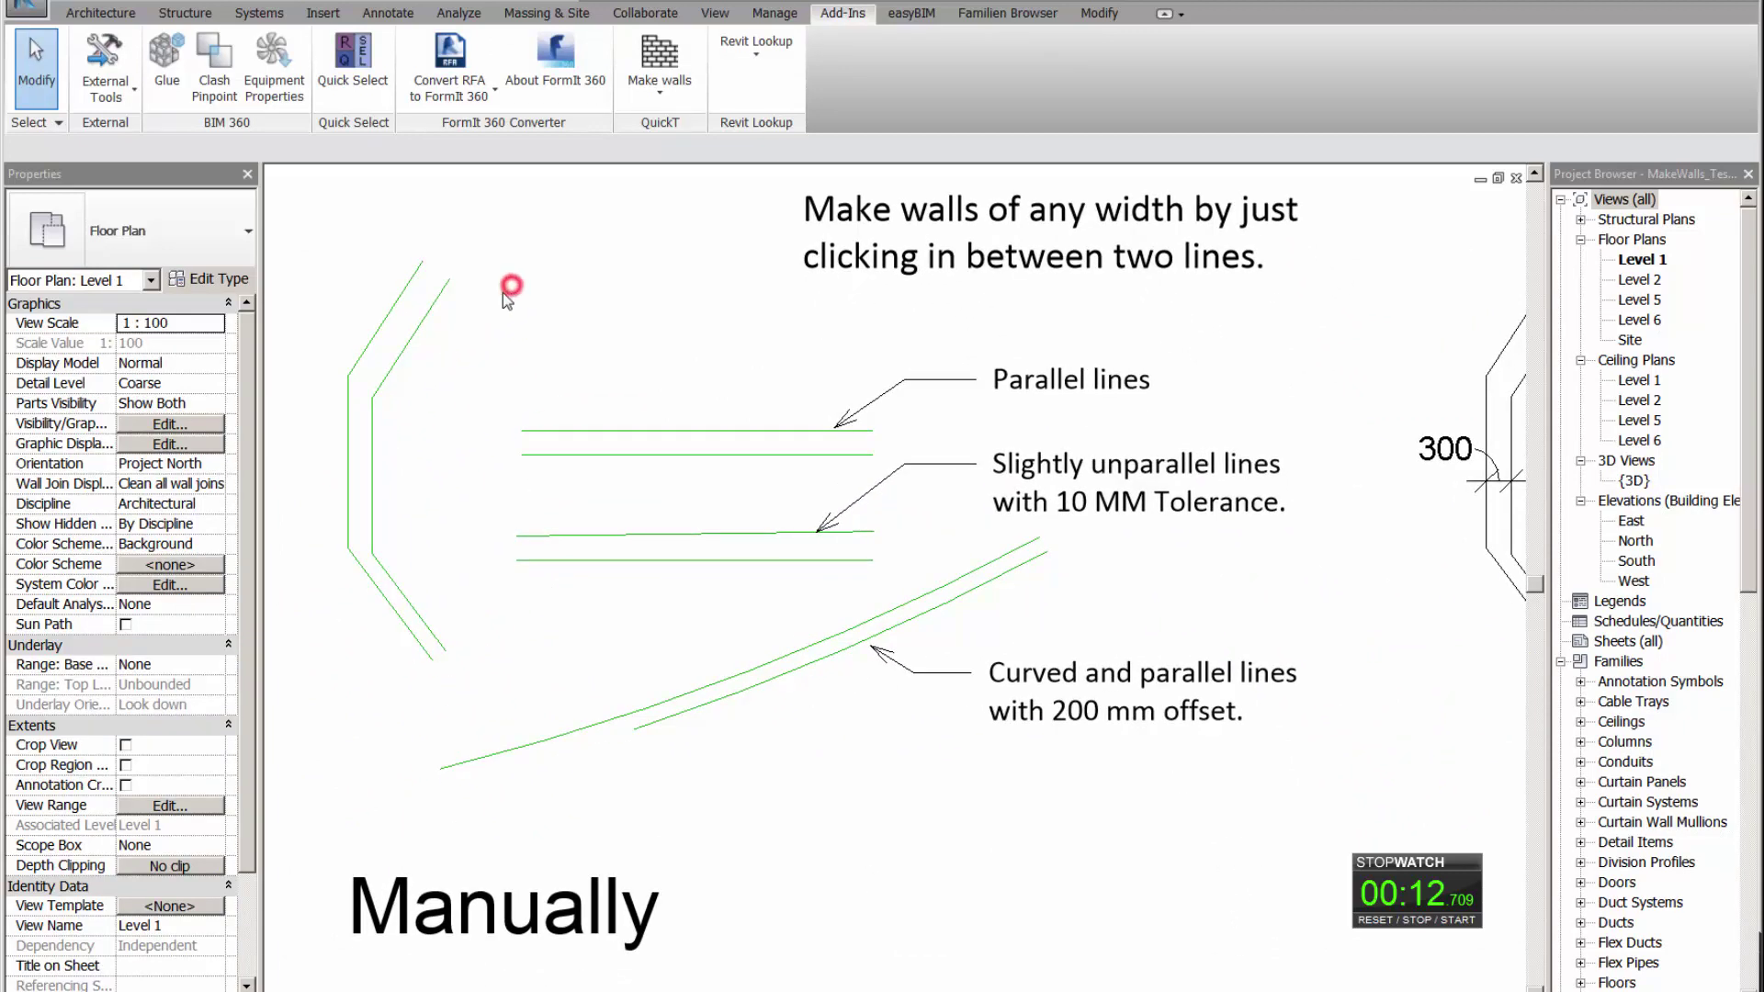
Step: Measure the angled line pair at 400 apart with DI, keeping no dimension
key("d")
key("i")
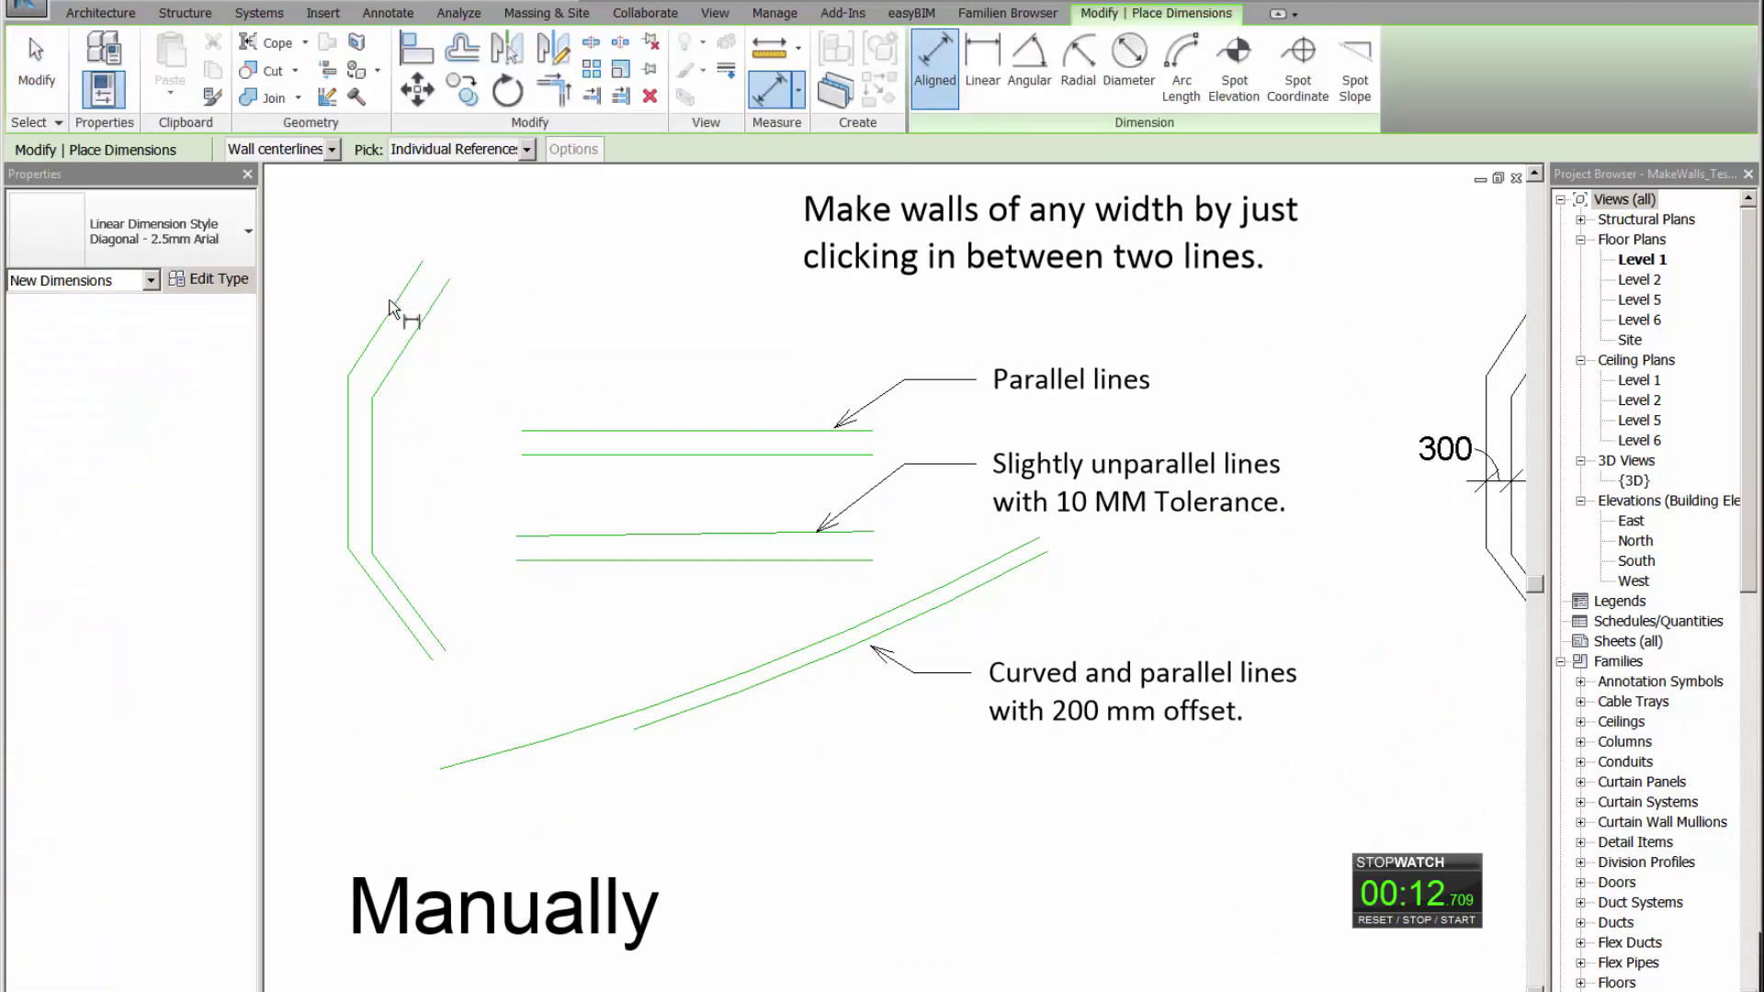
left_click(392, 304)
left_click(414, 339)
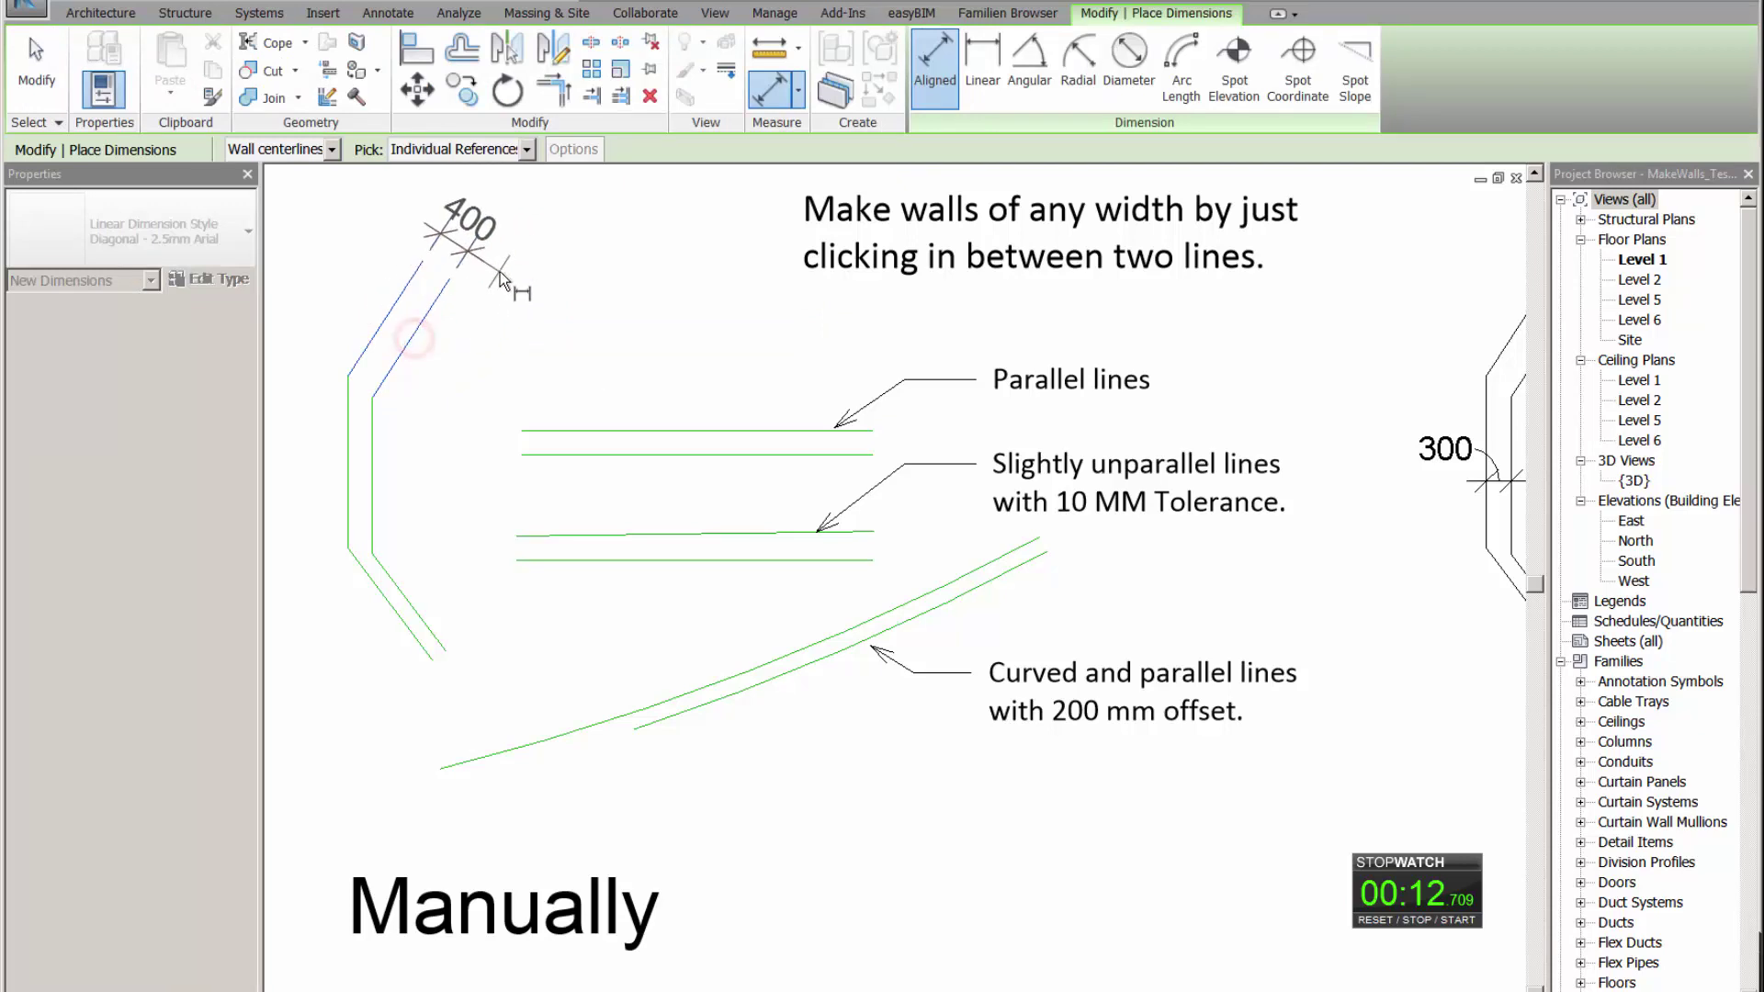
key("Escape")
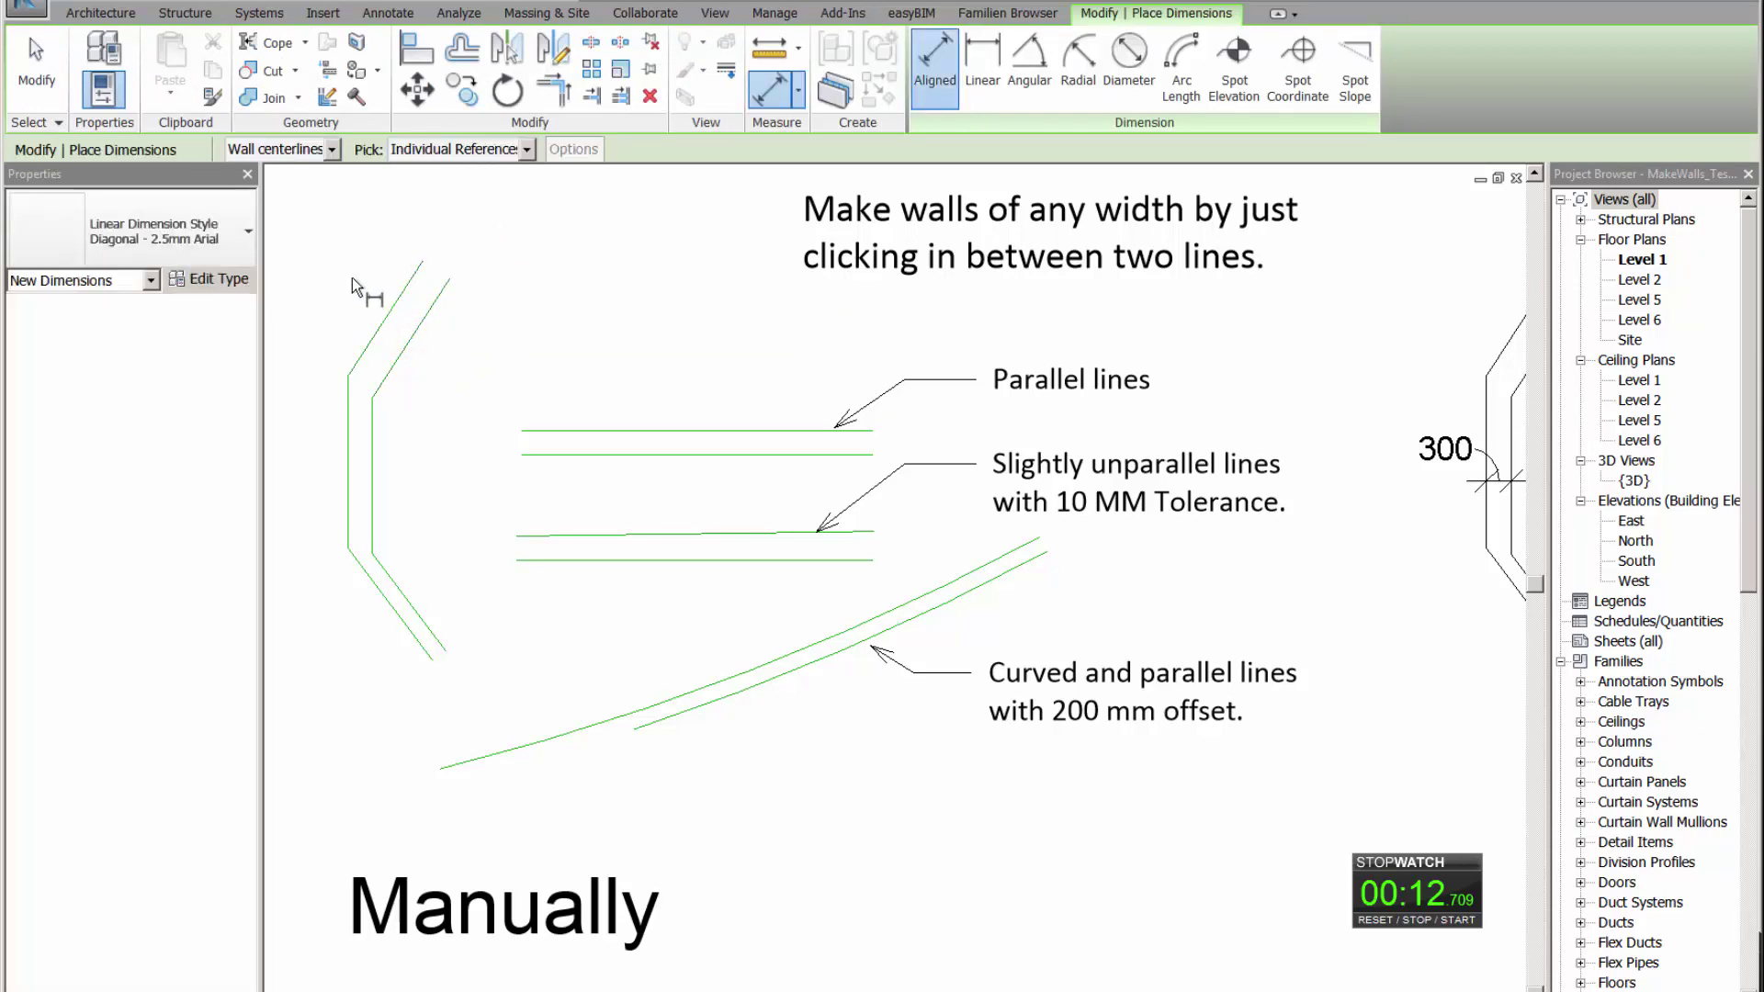
key("Escape")
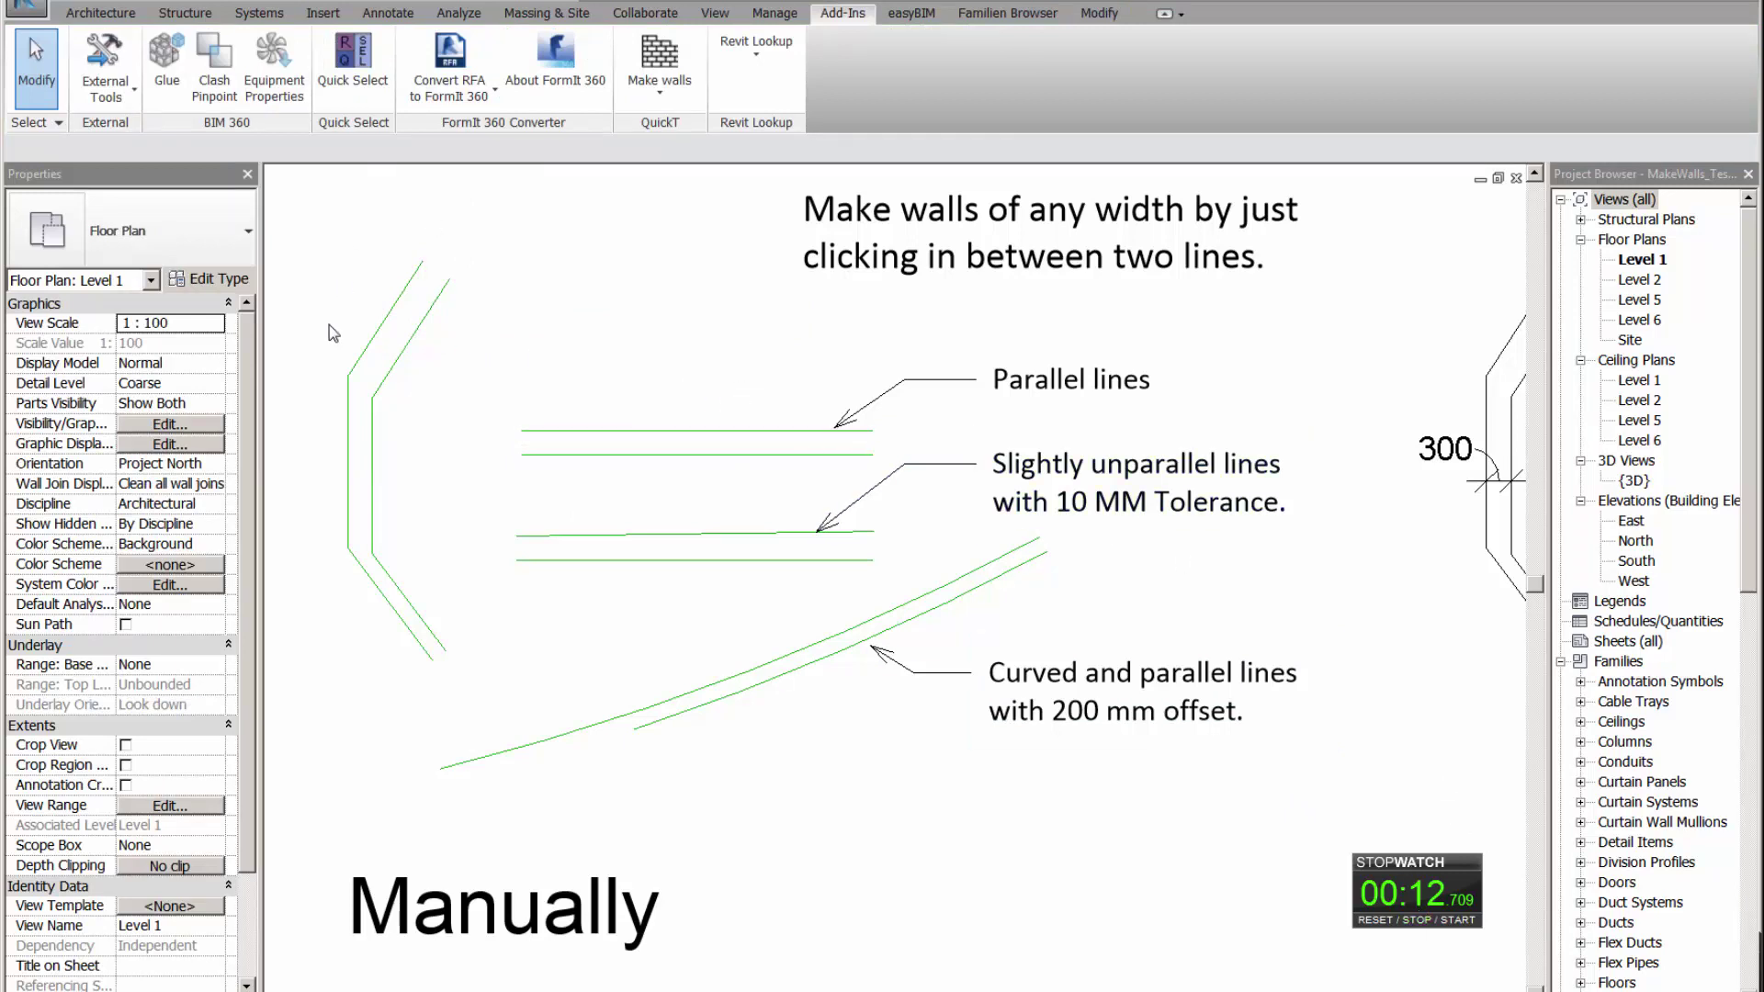
Step: Reset and restart the stopwatch, then recheck the 400 gap between the angled lines
left_click(1375, 920)
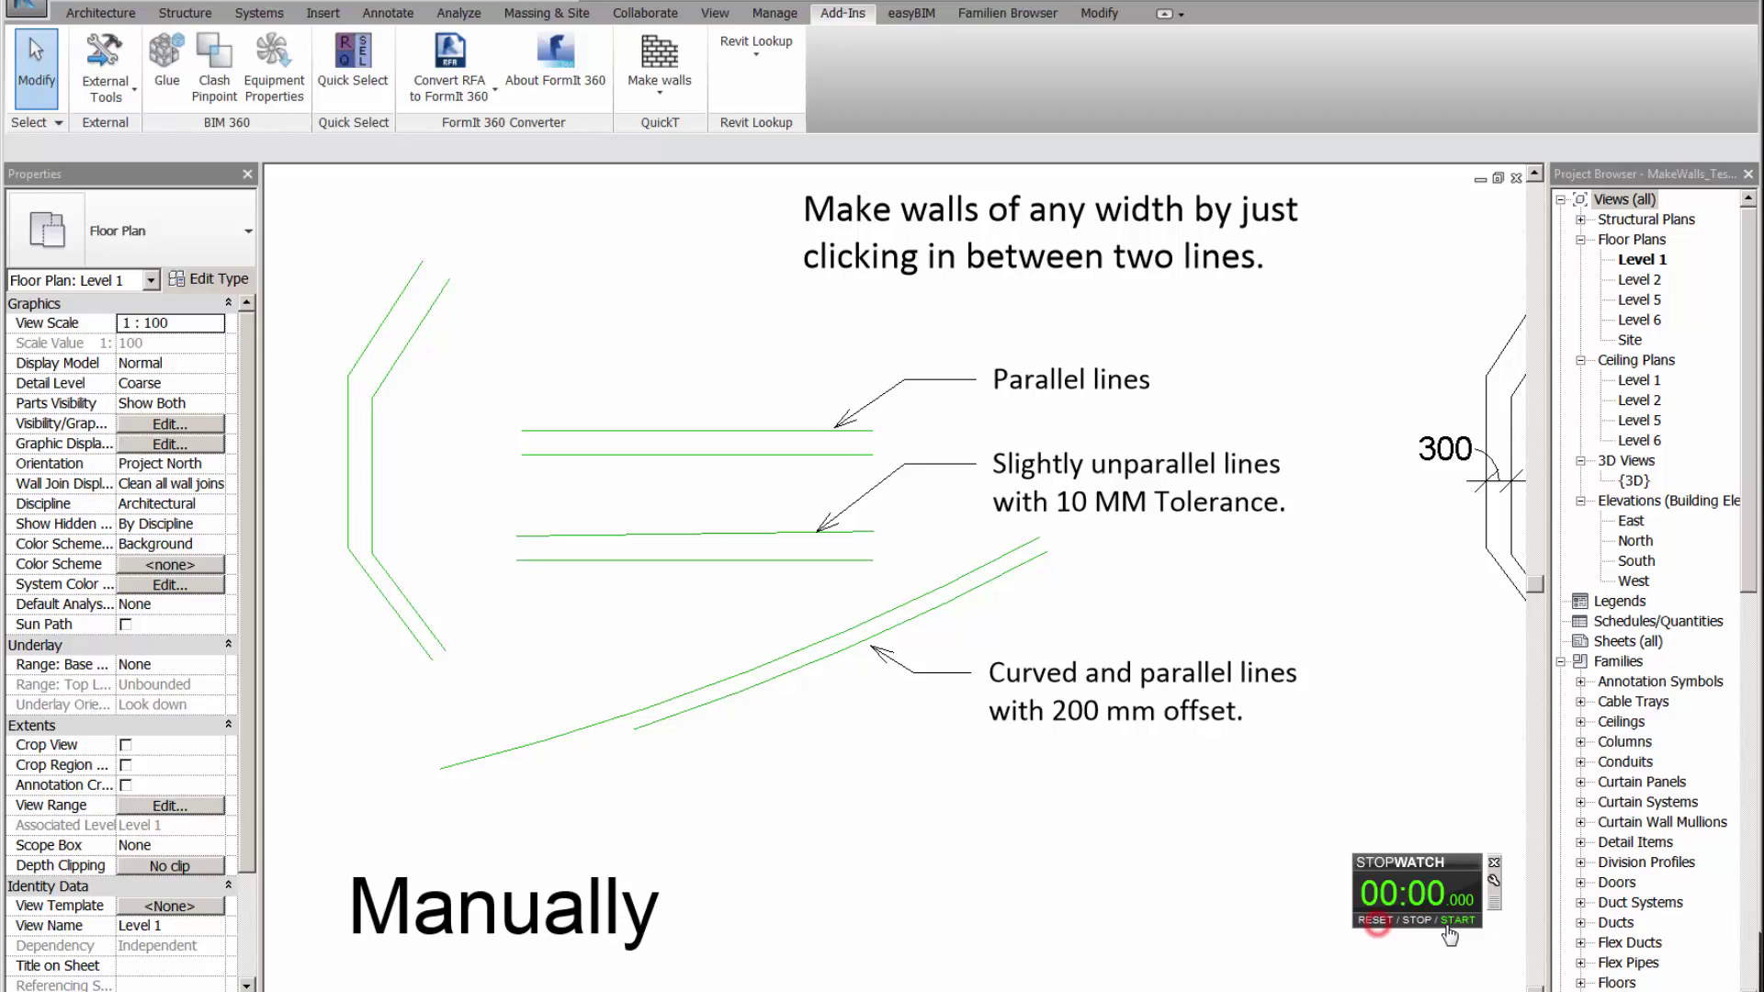
left_click(1459, 920)
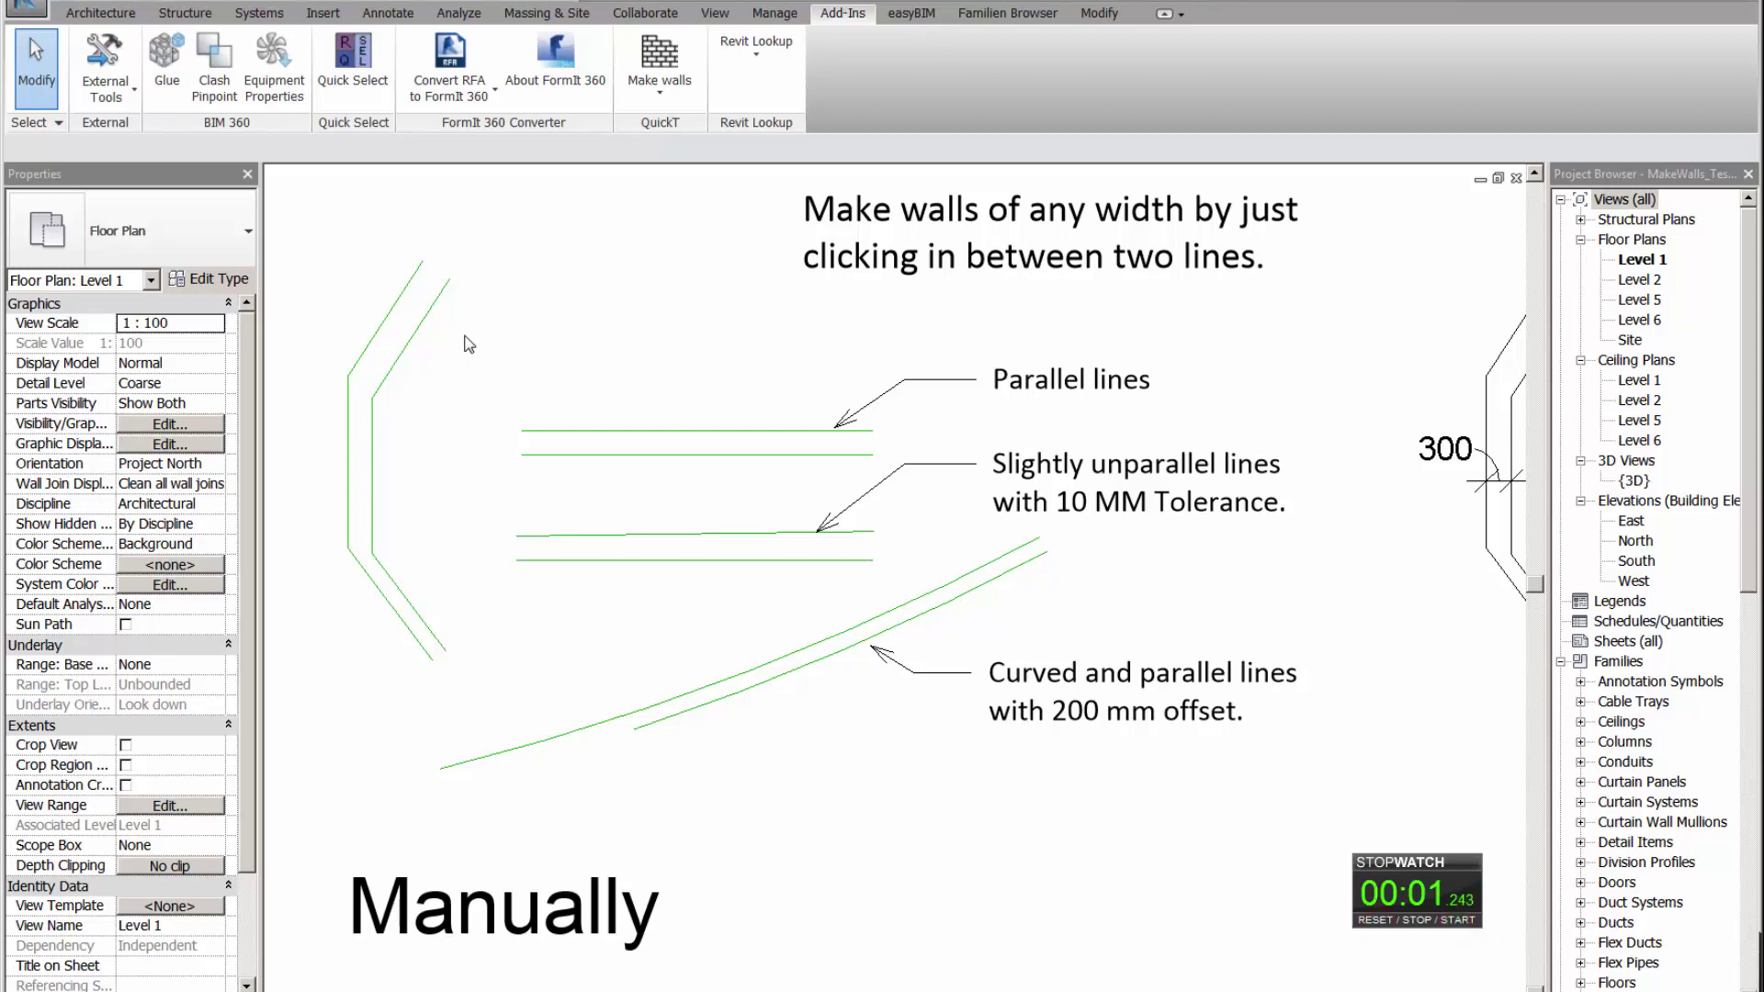
key("d")
key("i")
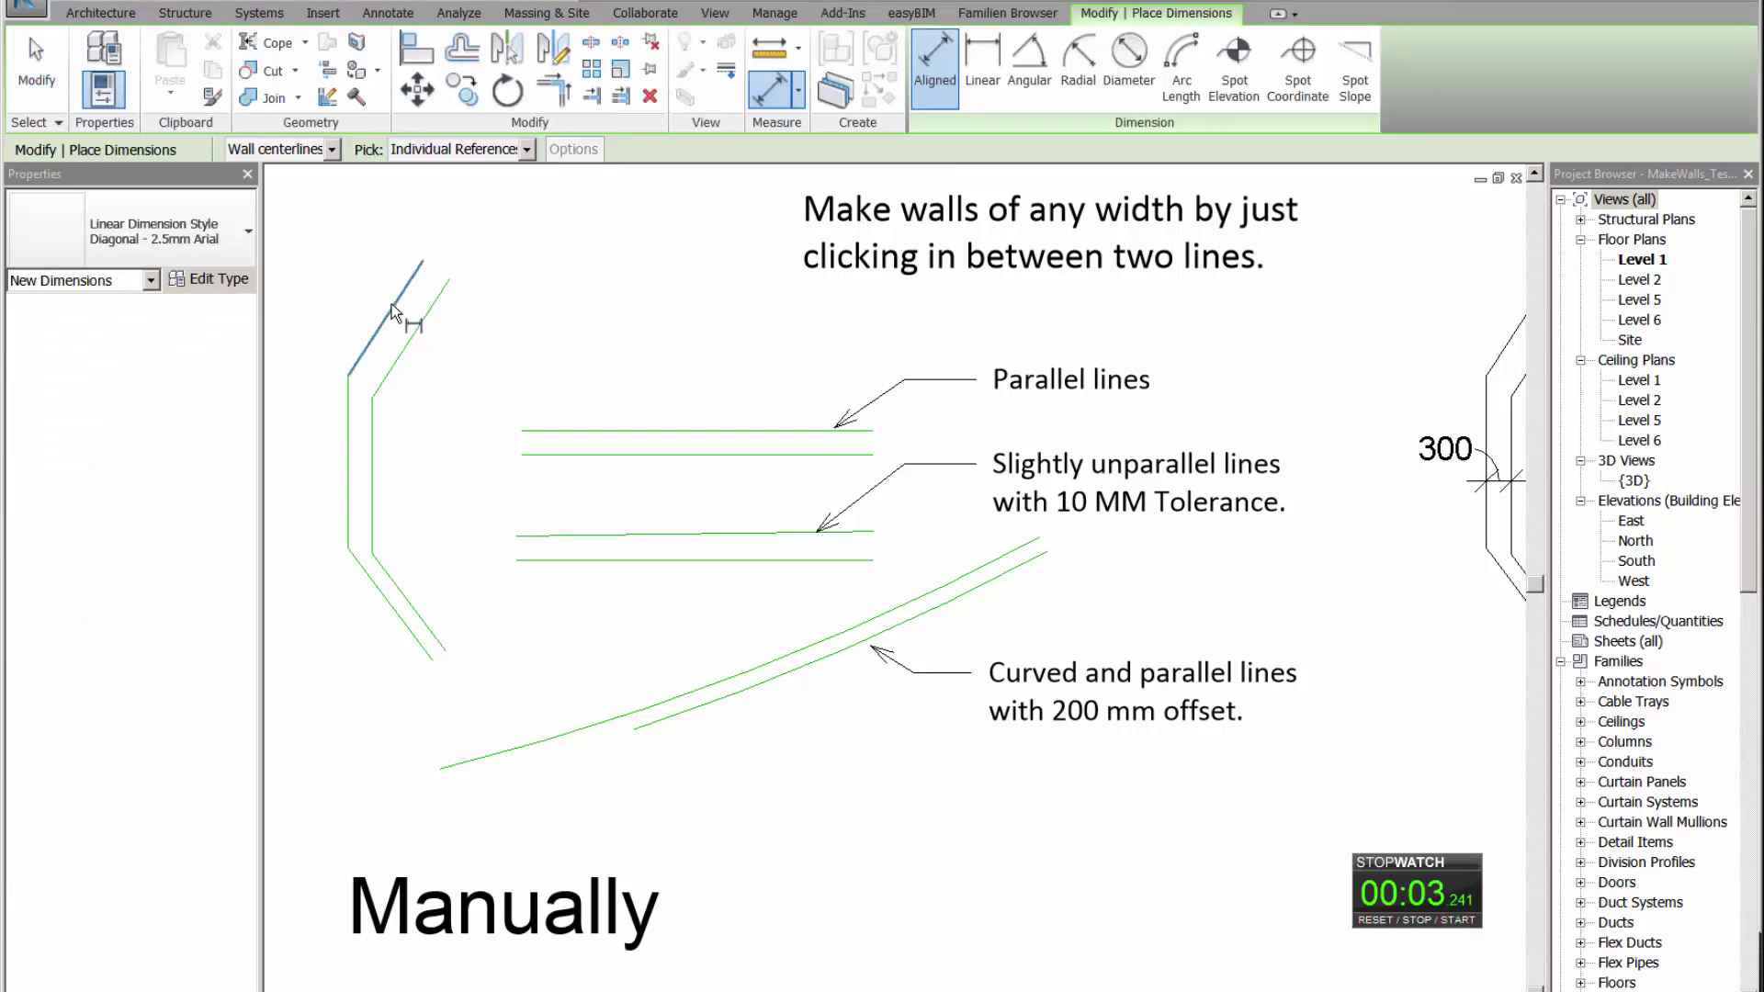
left_click(390, 303)
left_click(418, 335)
key("Escape")
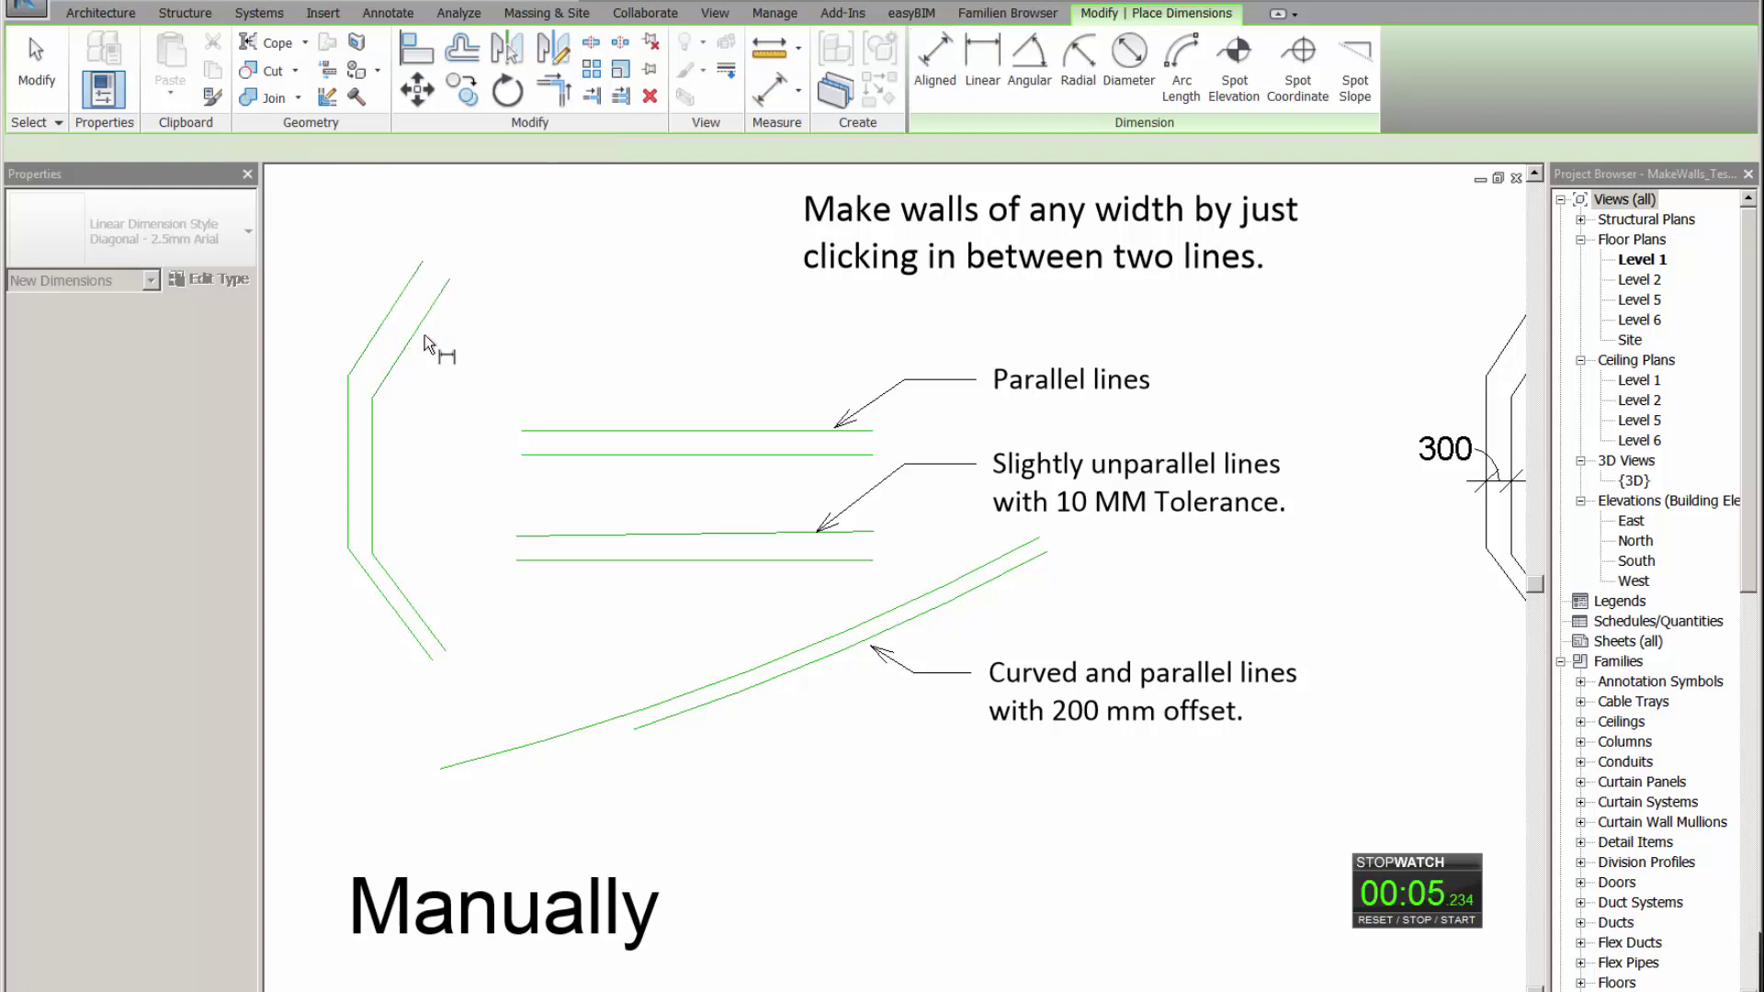
Step: Place a Generic - 400 wall along the upper angled line chain using Pick Lines
key("w")
key("a")
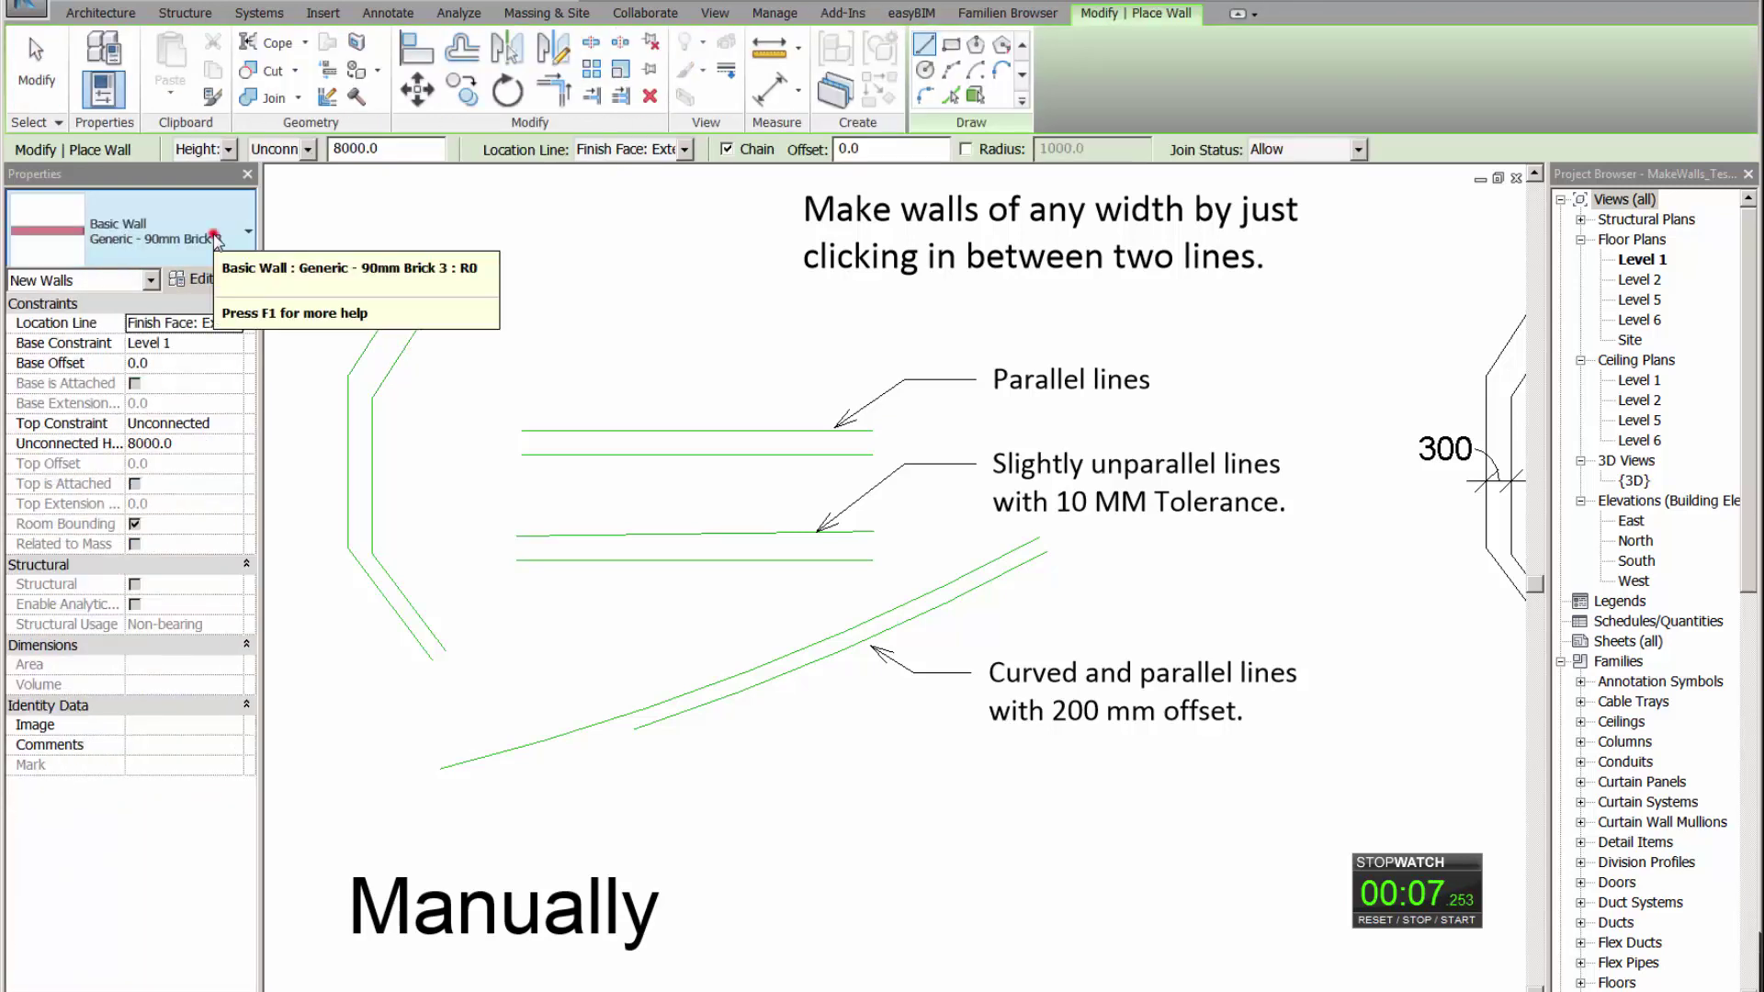
left_click(221, 254)
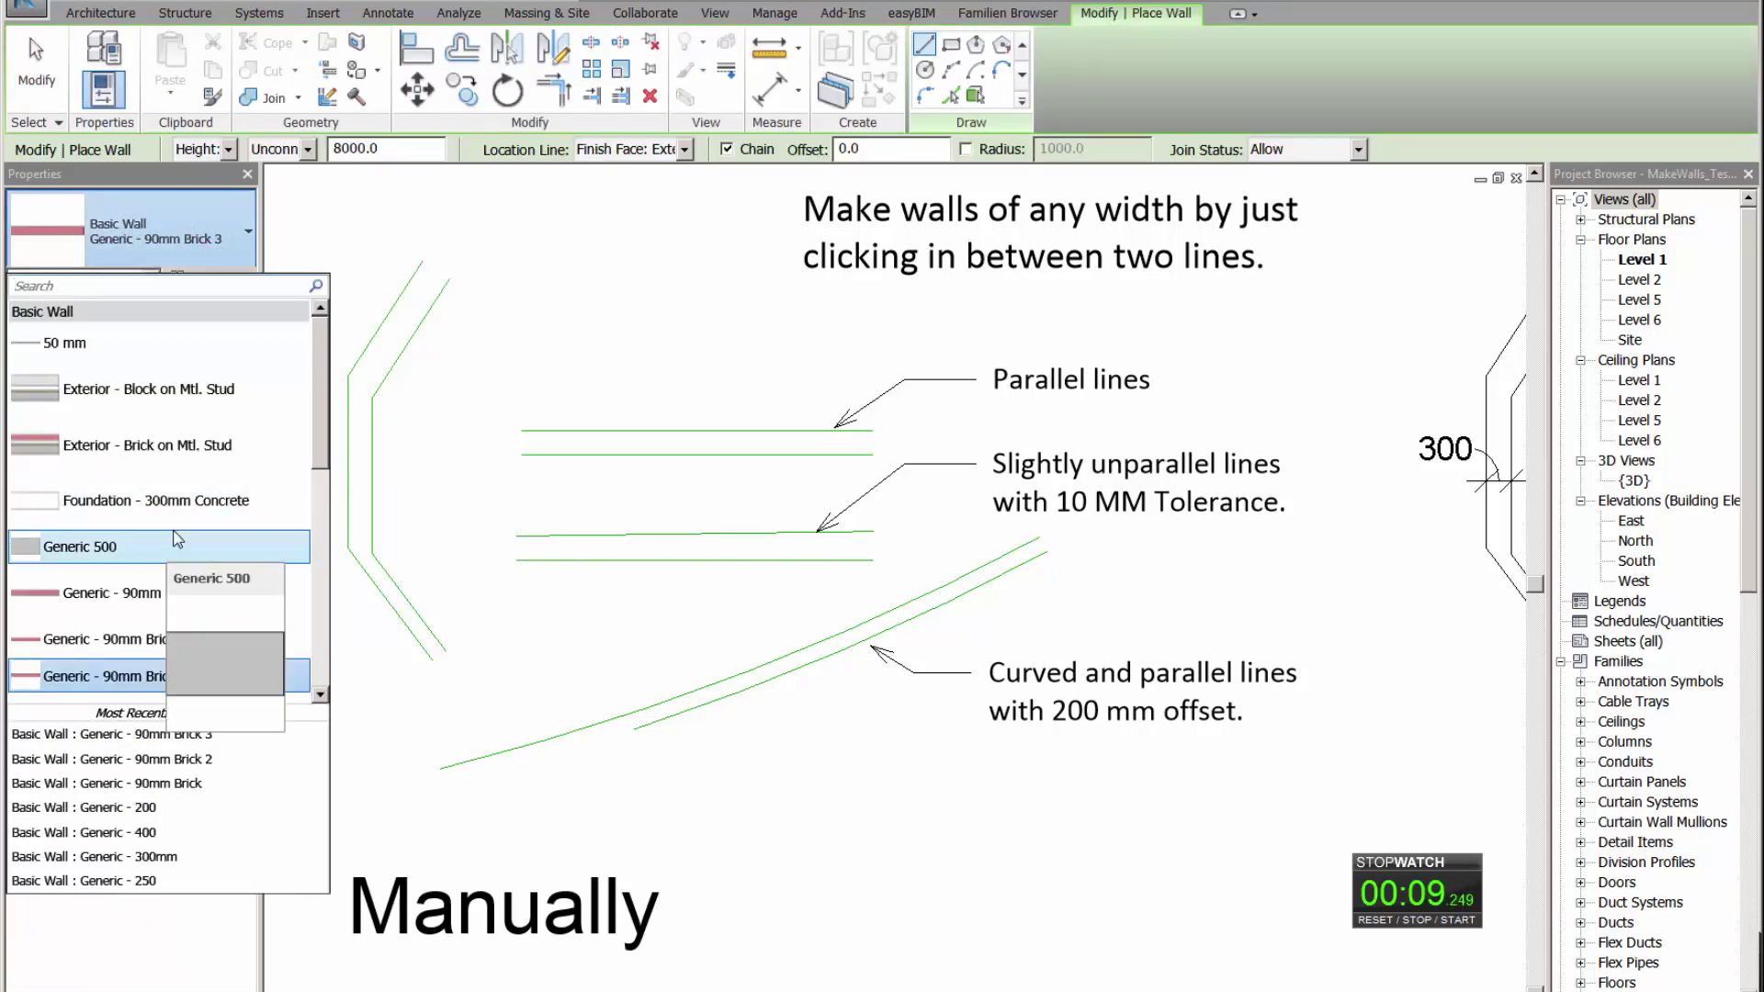
scroll(170, 552, "down", 3)
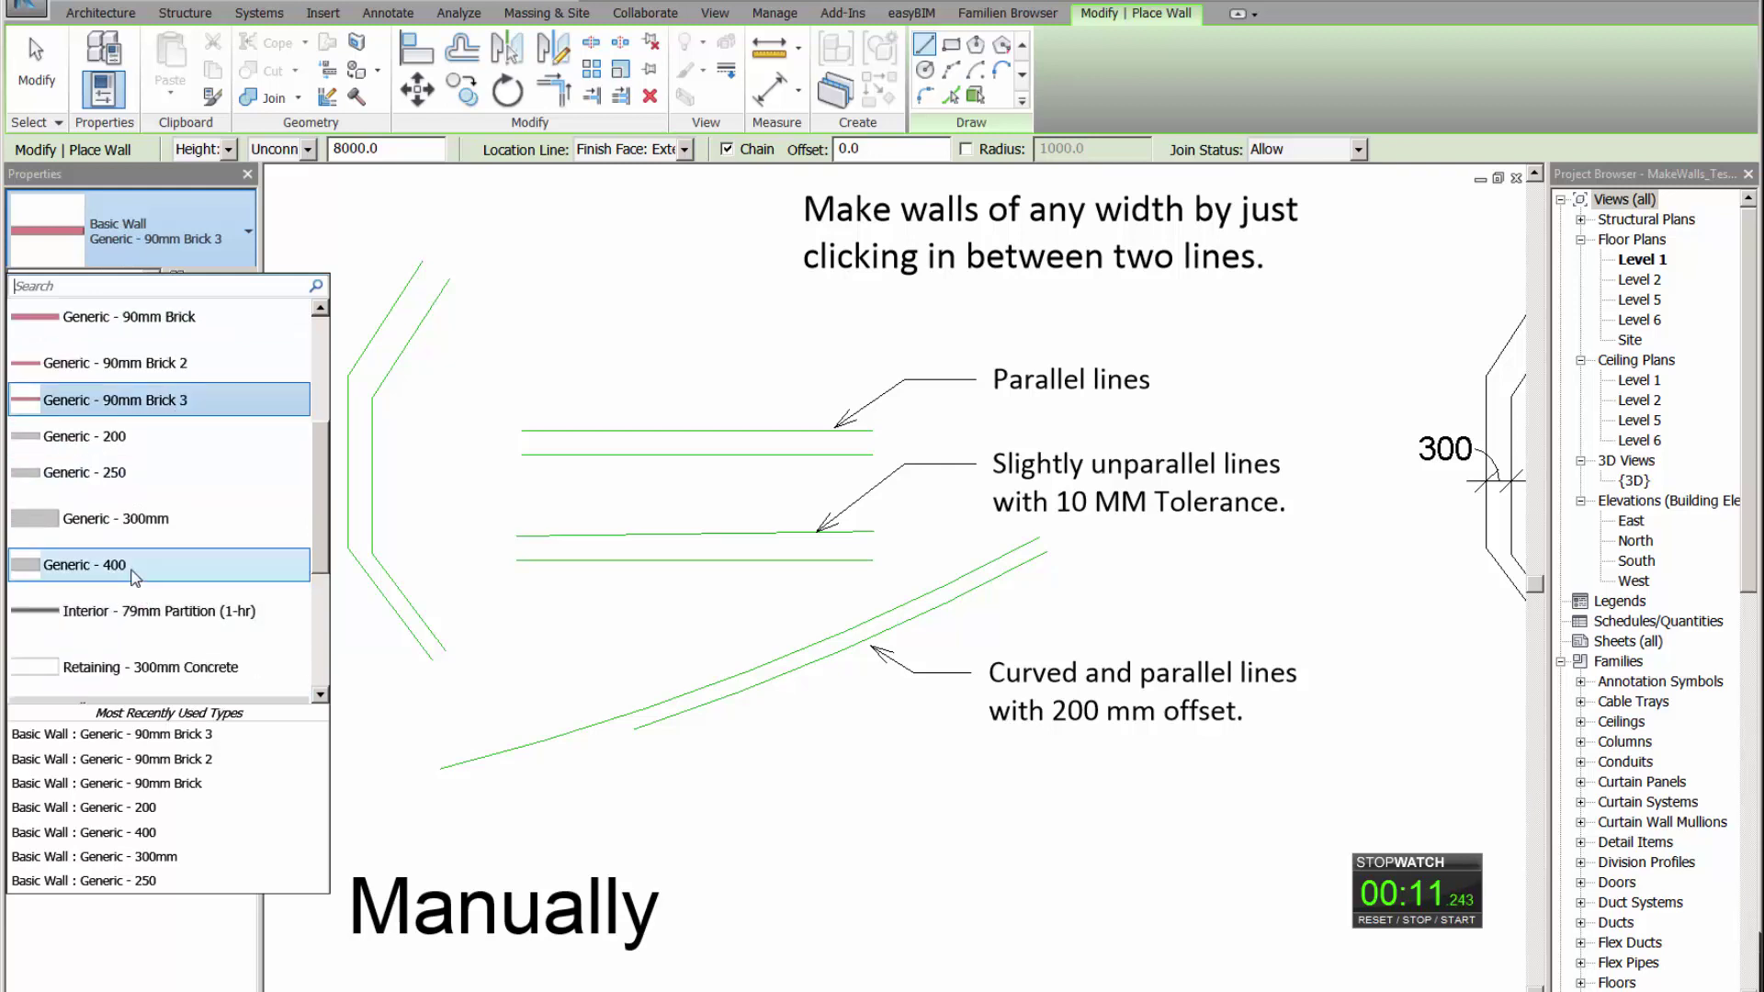
left_click(129, 564)
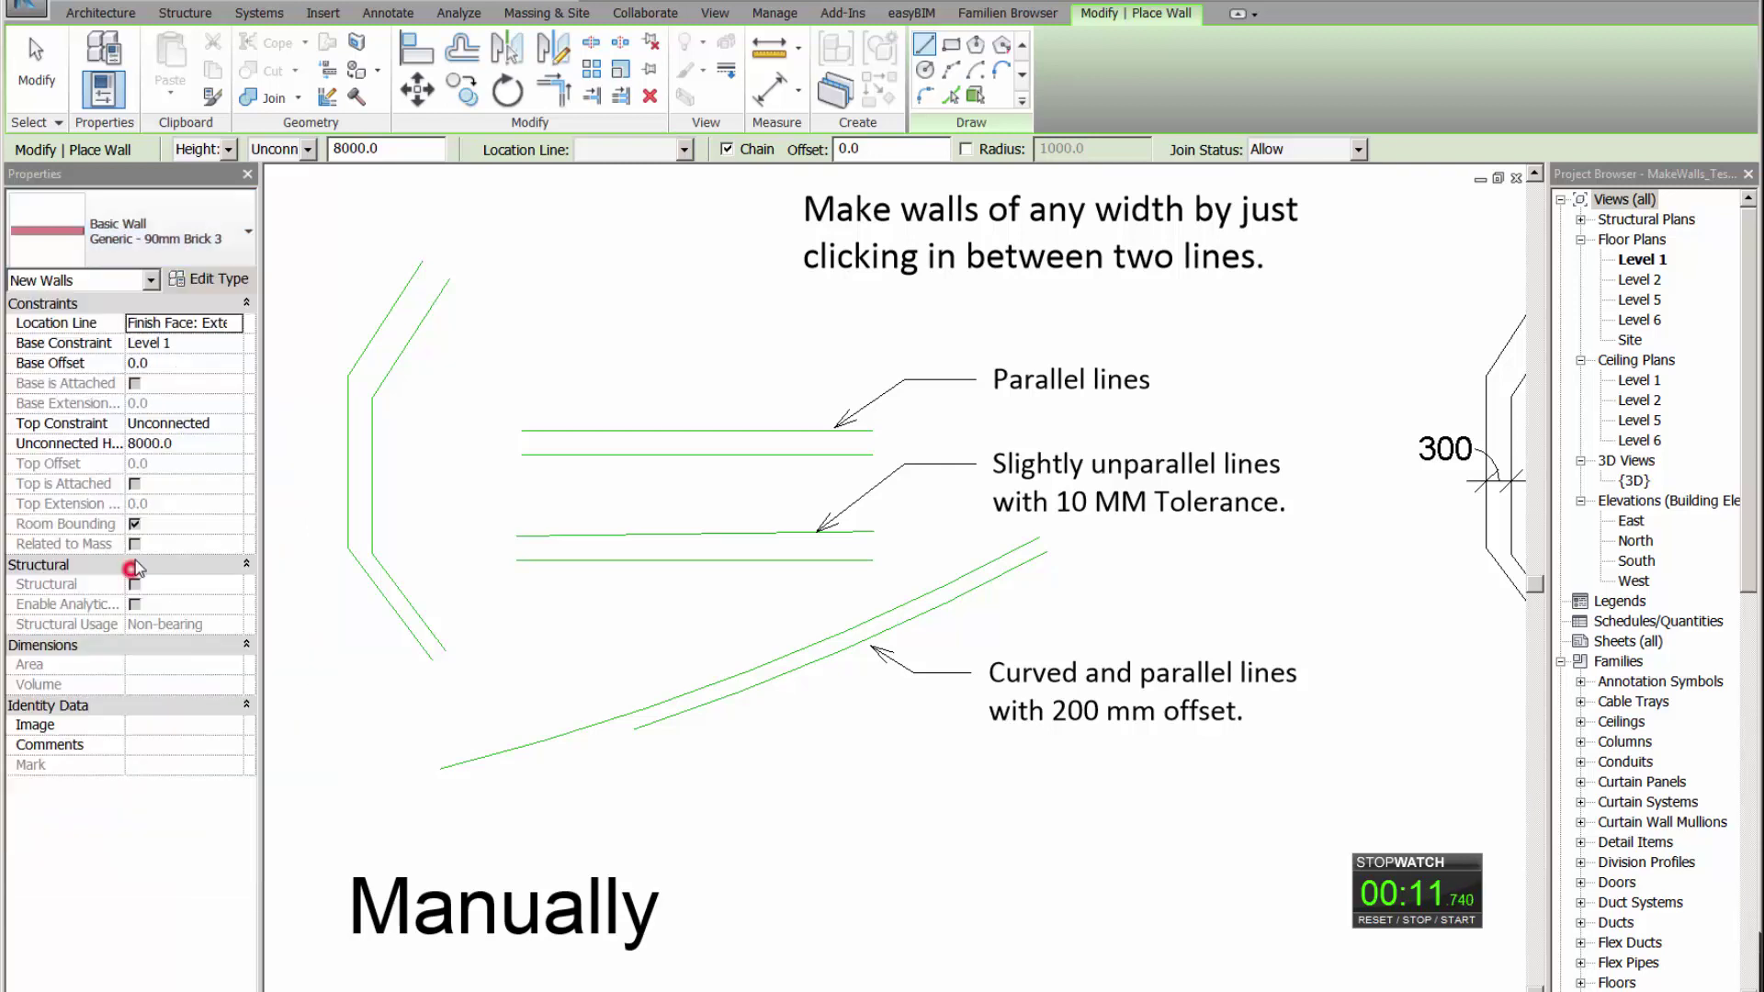
left_click(950, 95)
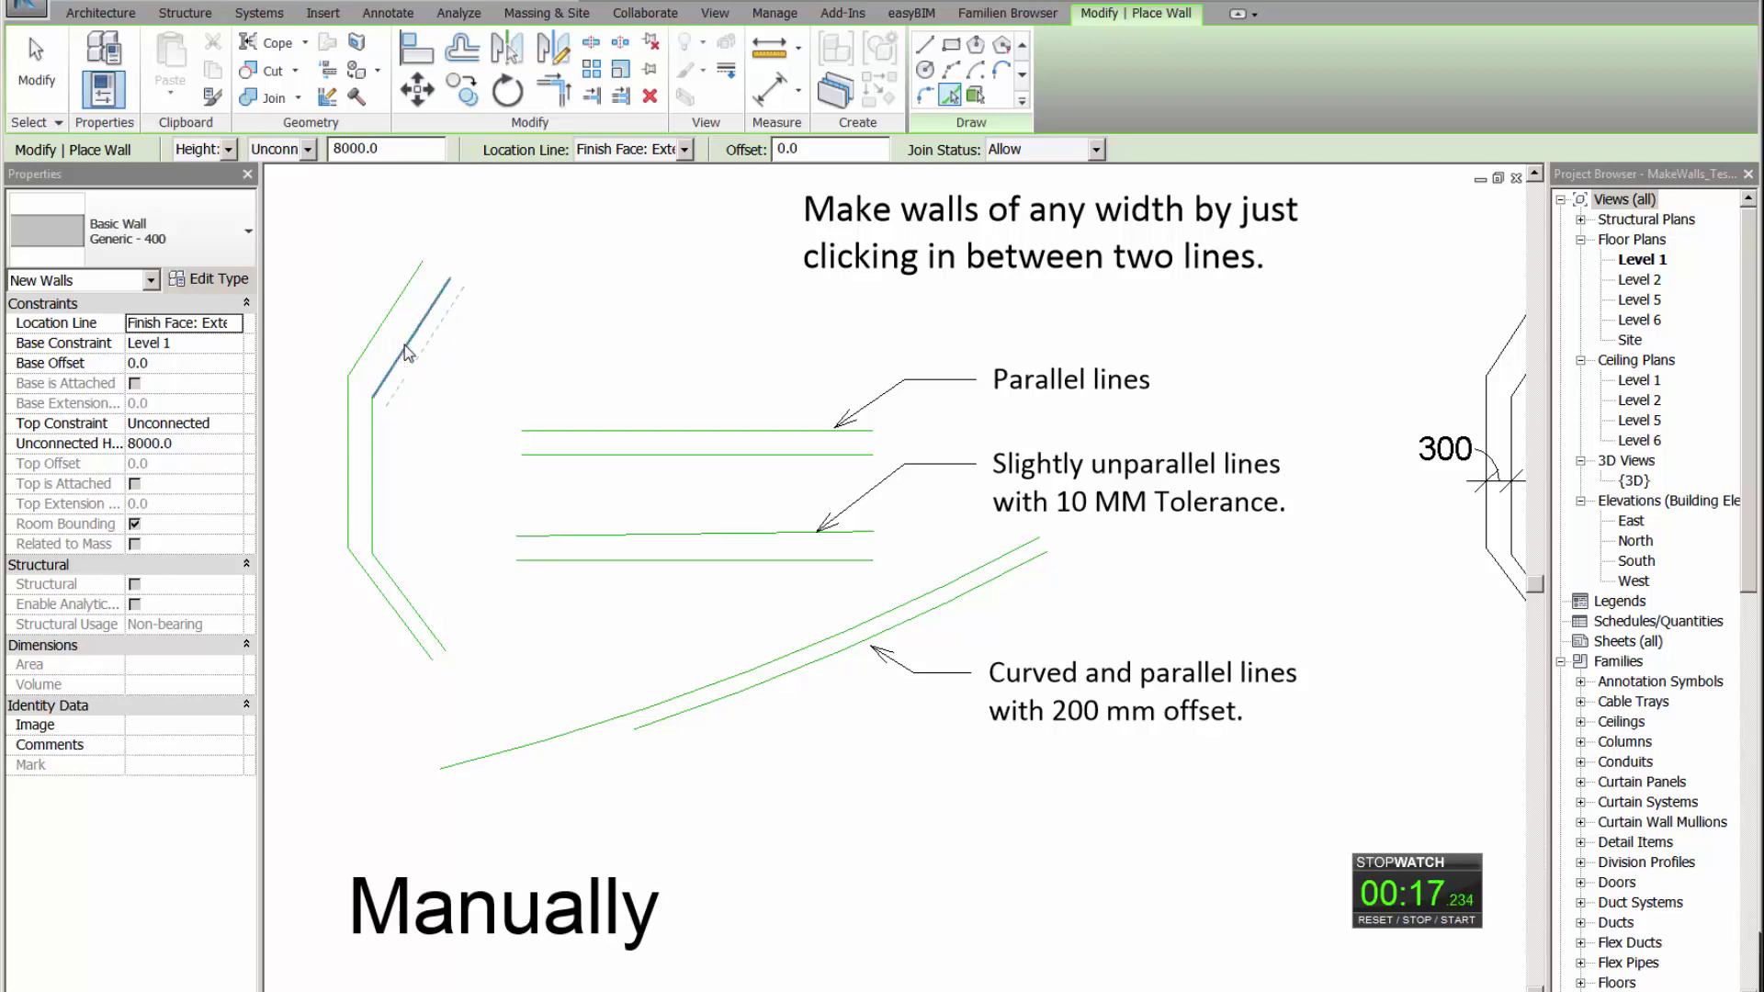
key("Tab")
key("Tab")
key("Tab")
key("Tab")
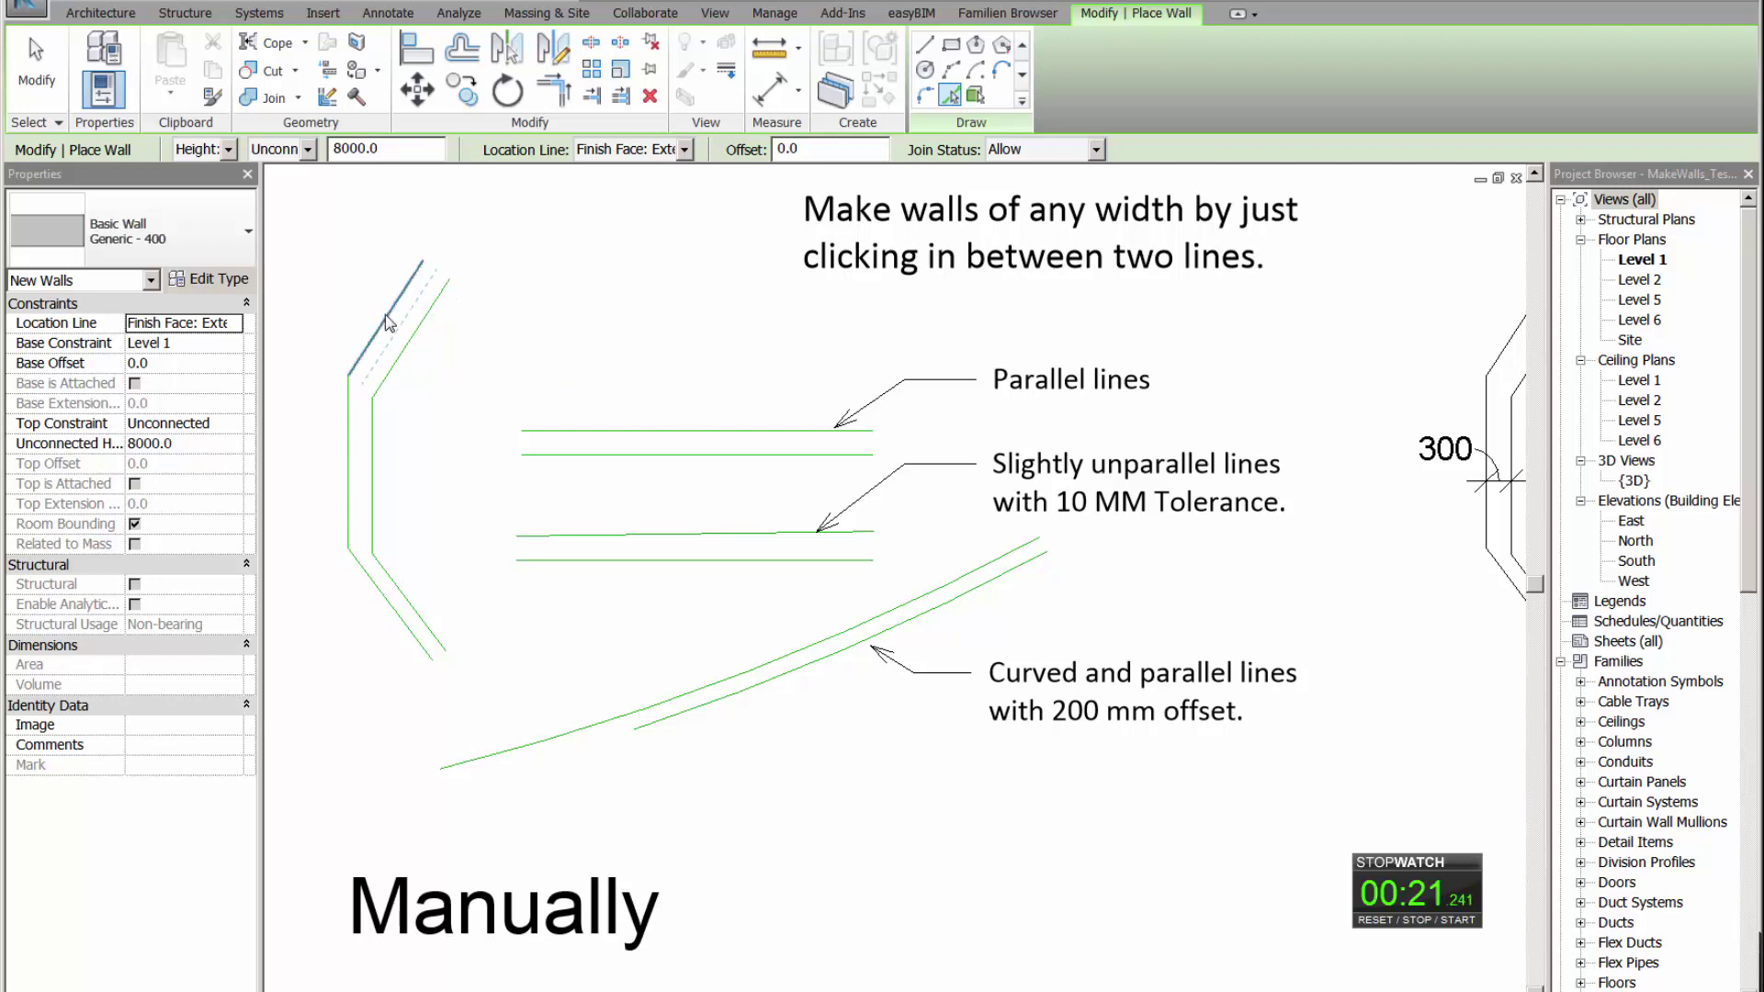
left_click(385, 315)
key("Escape")
key("Escape")
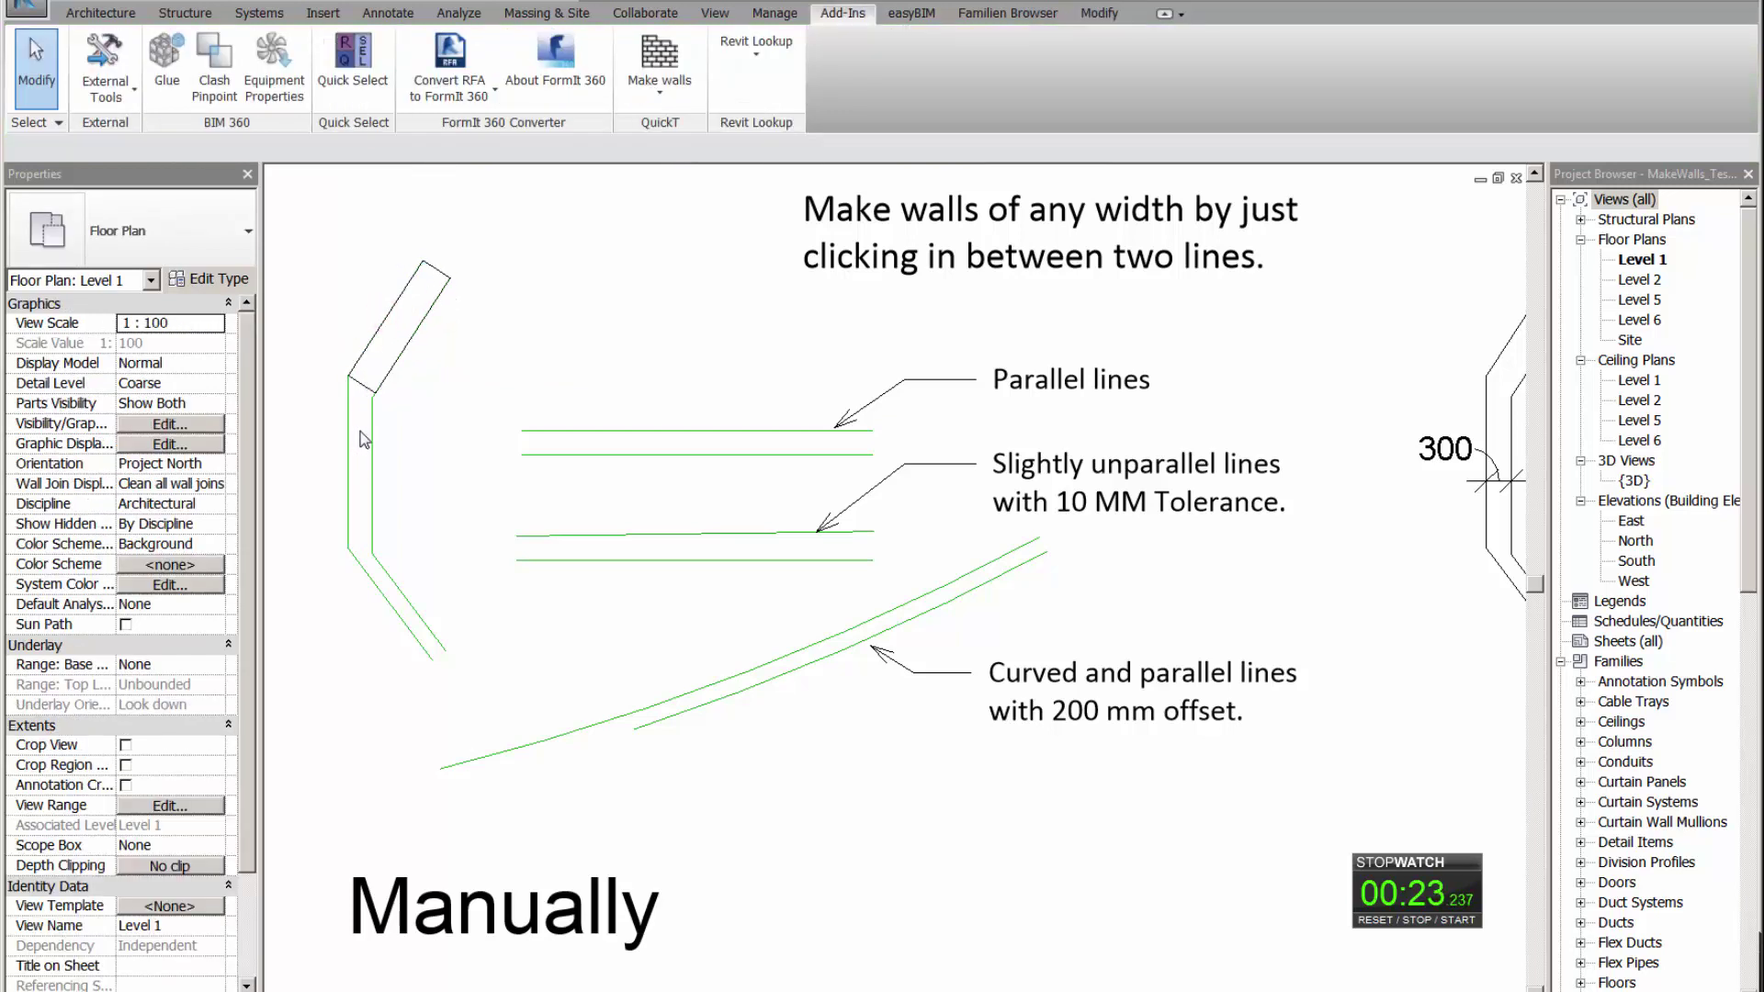
Step: Measure the vertical line pair's spacing, reading 300
key("d")
key("i")
left_click(349, 433)
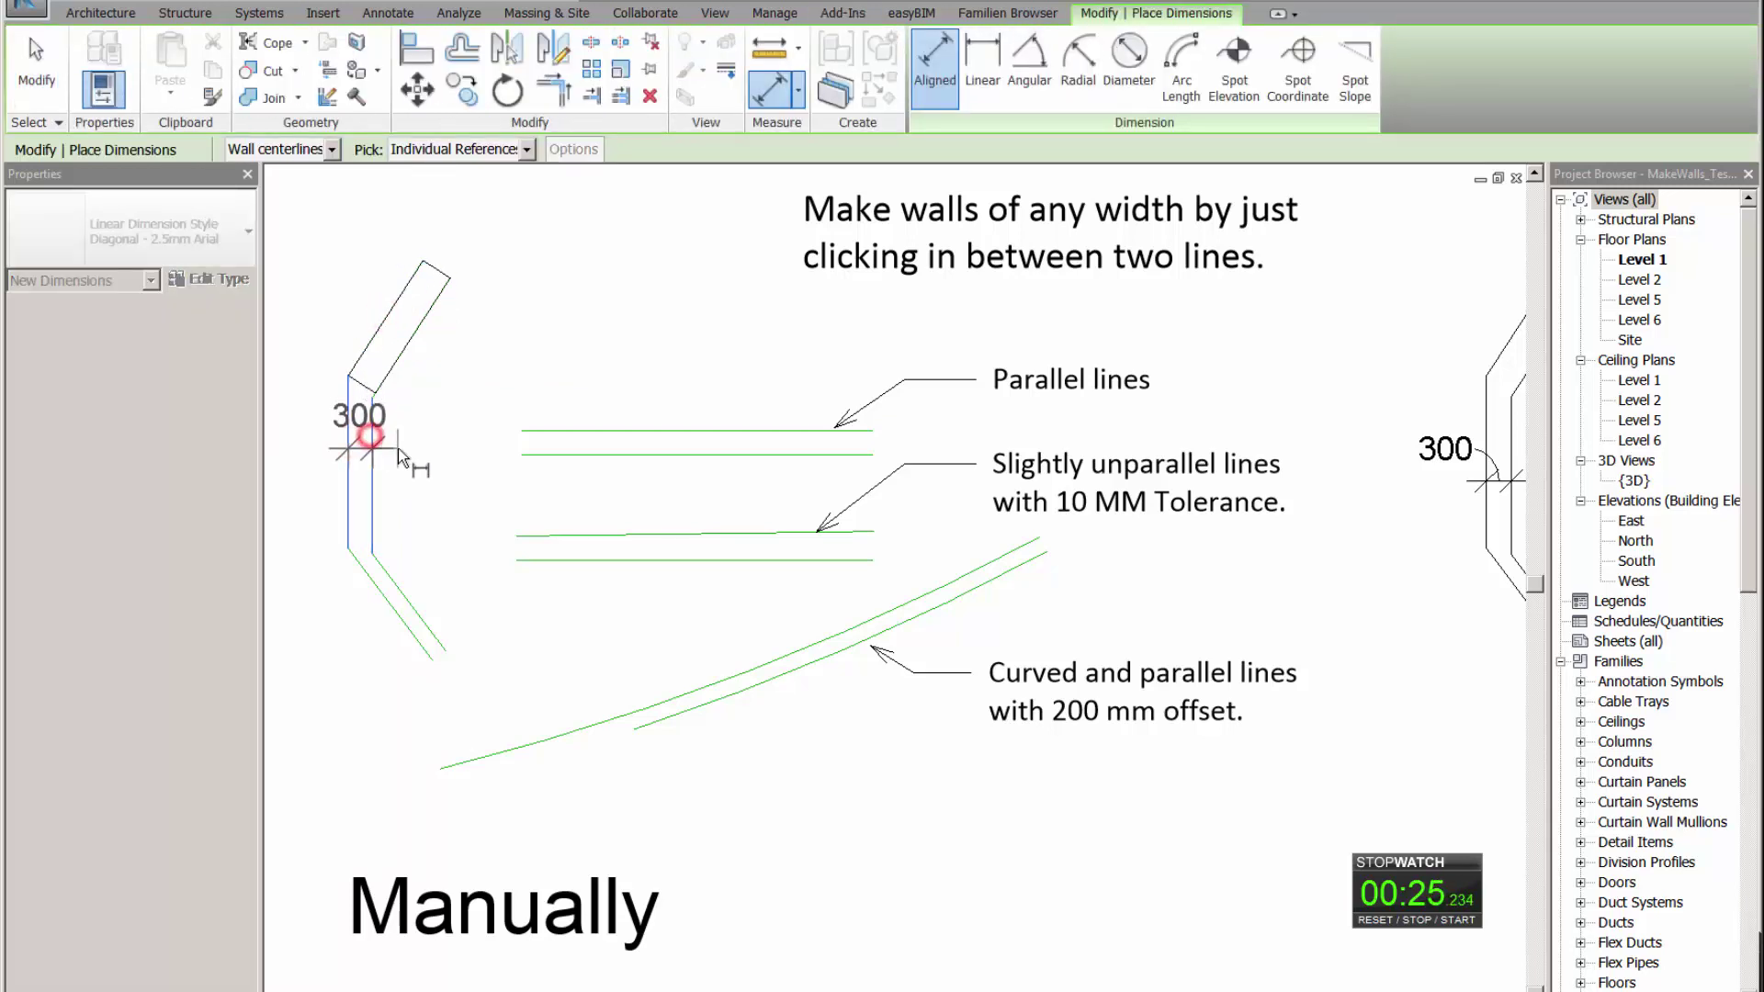
key("Escape")
key("Escape")
Step: Place a Generic - 300mm wall along the vertical line by picking it
key("w")
key("a")
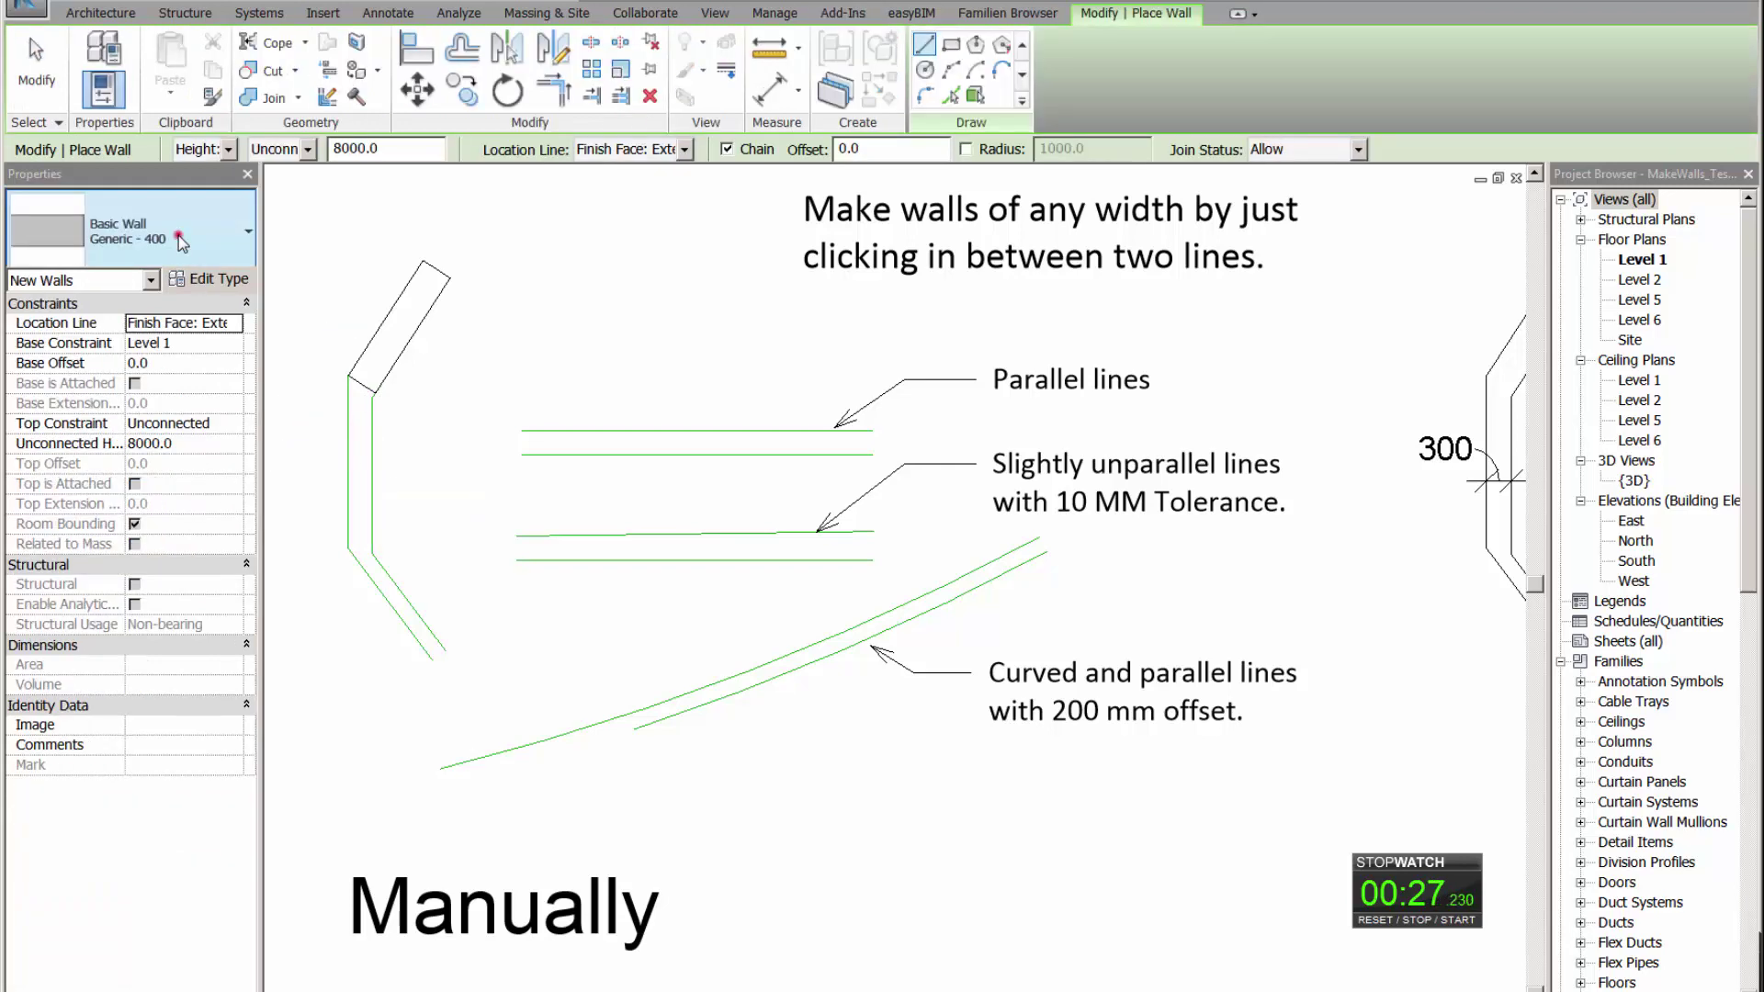
left_click(181, 242)
scroll(165, 441, "up", 4)
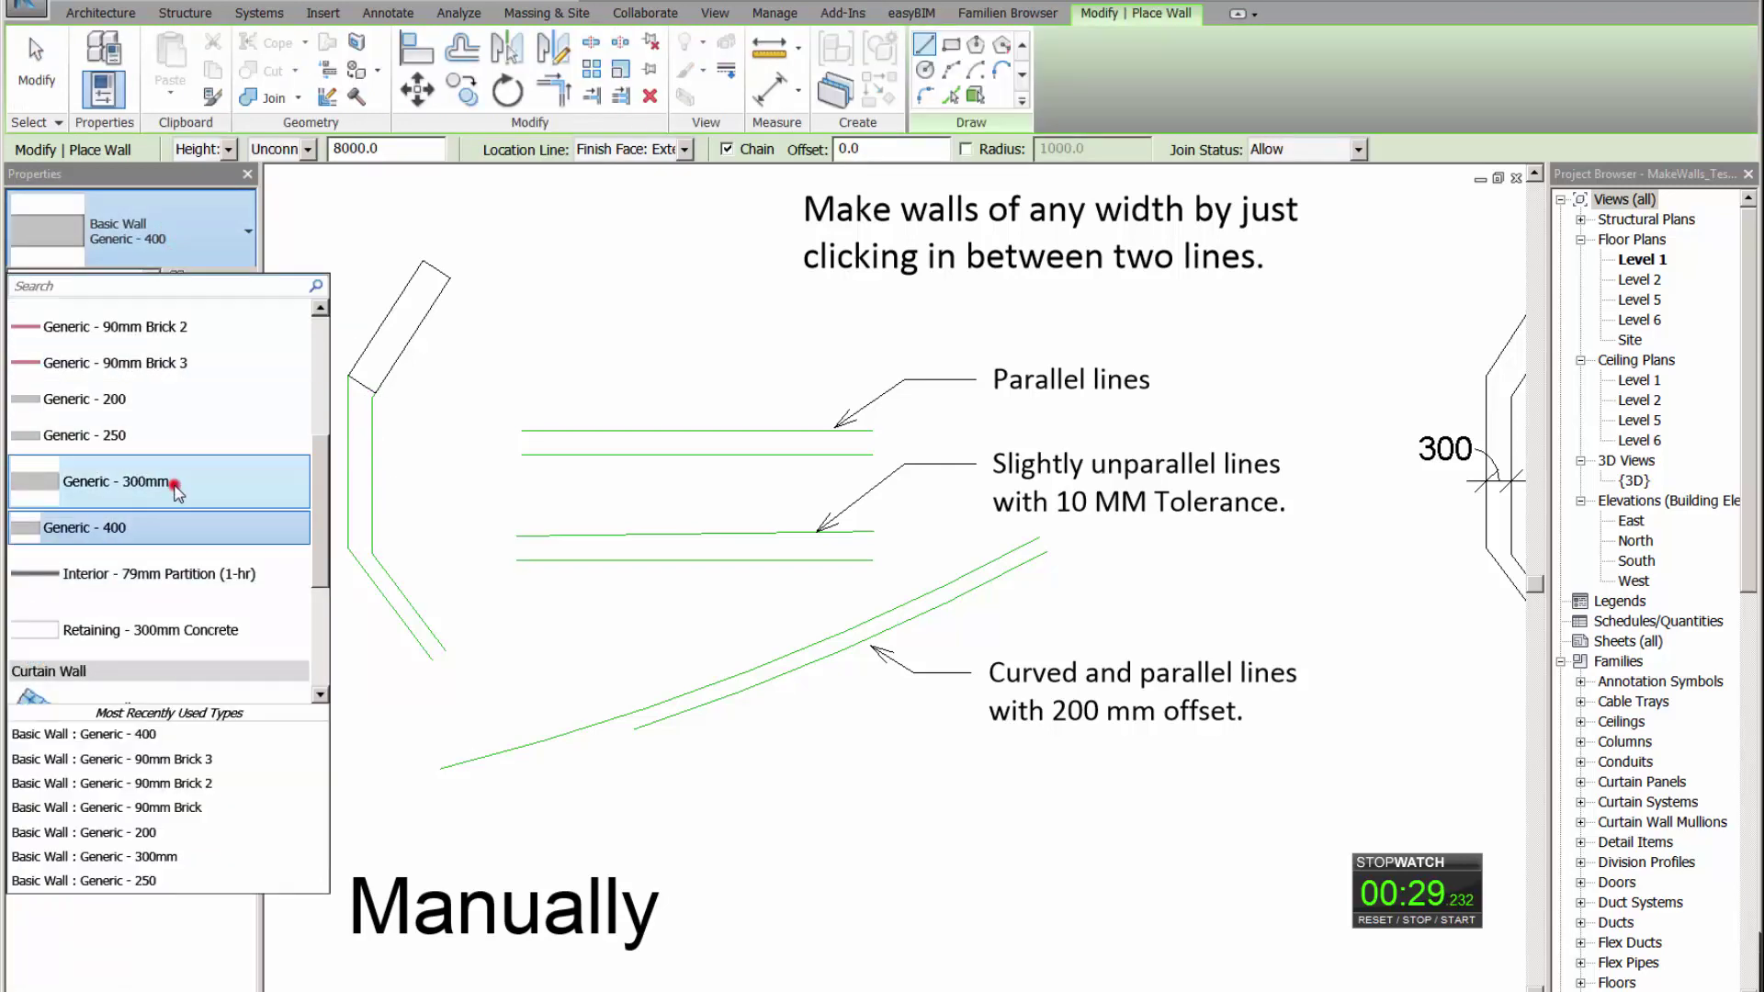
left_click(174, 487)
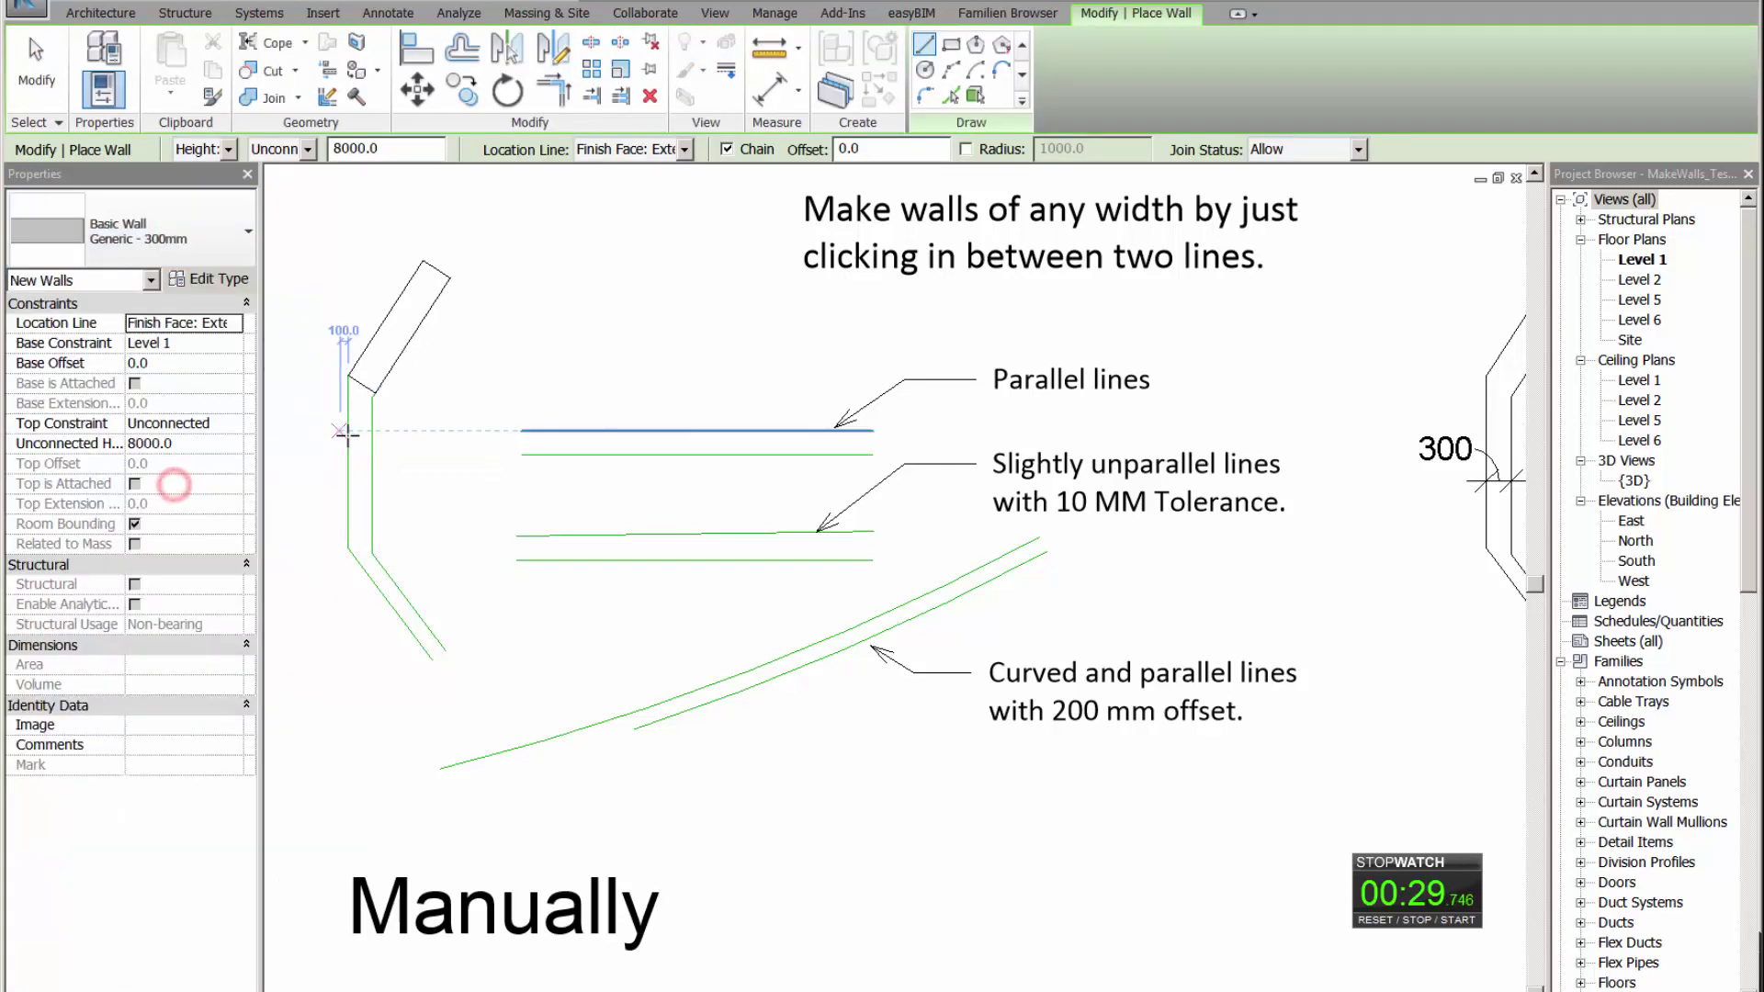
left_click(950, 96)
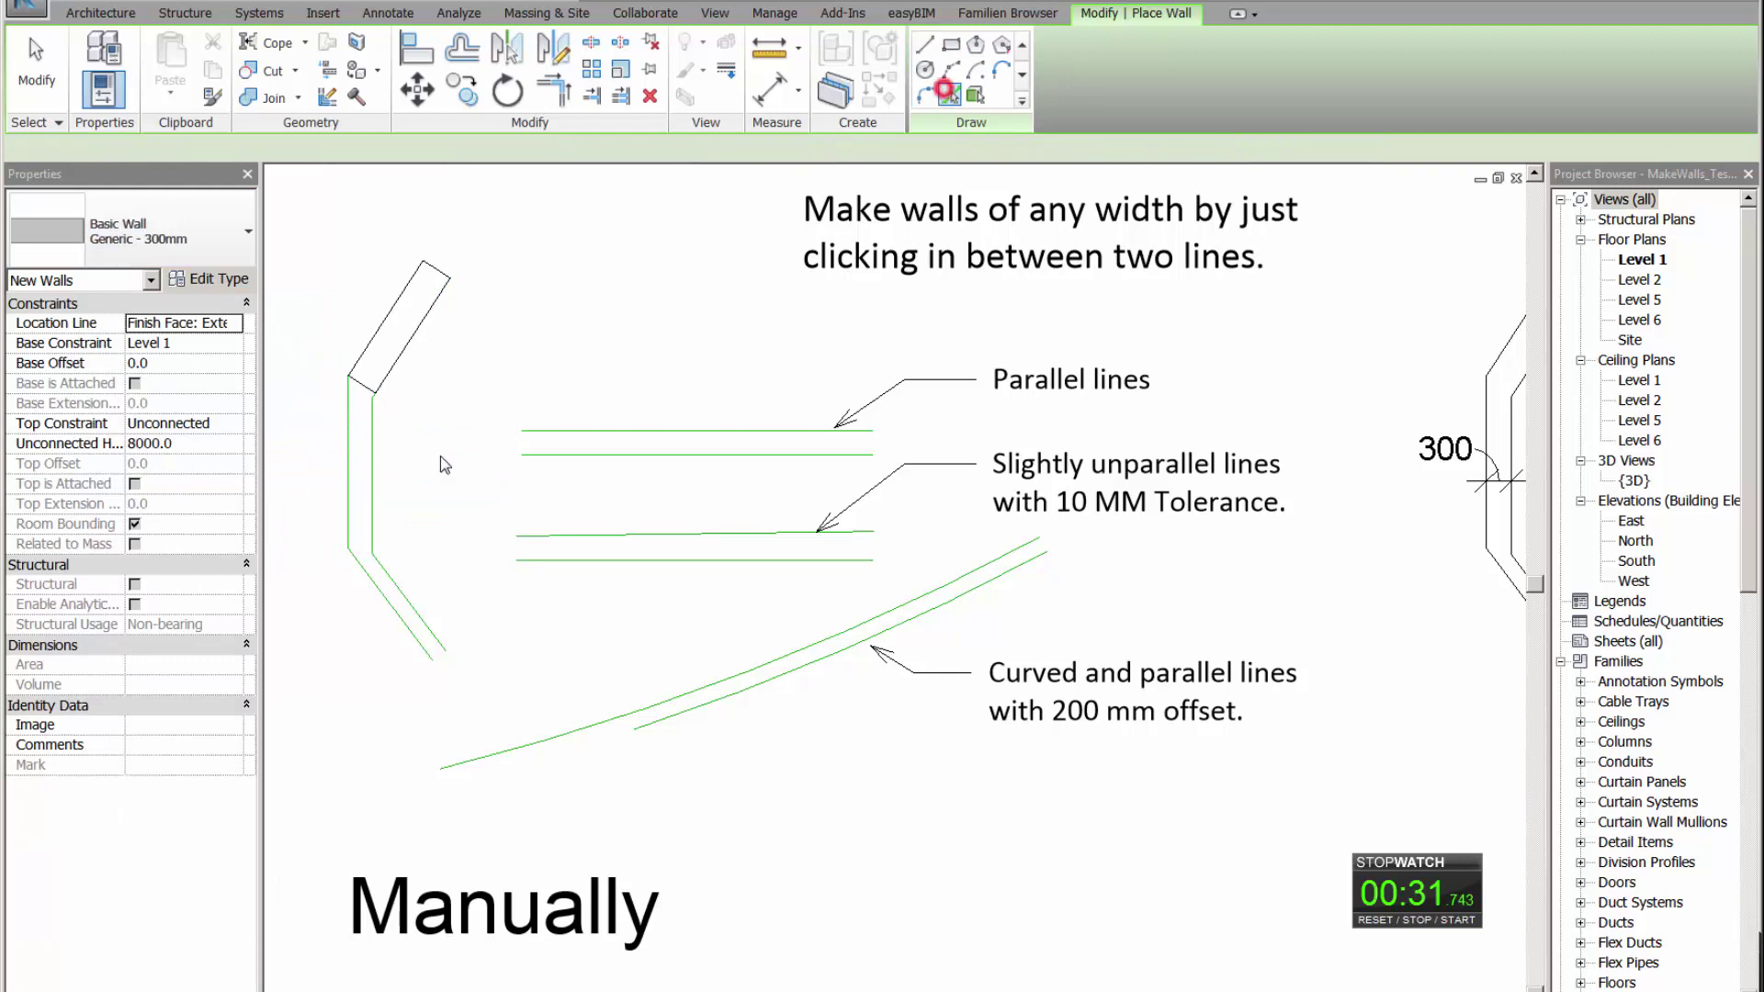
left_click(378, 460)
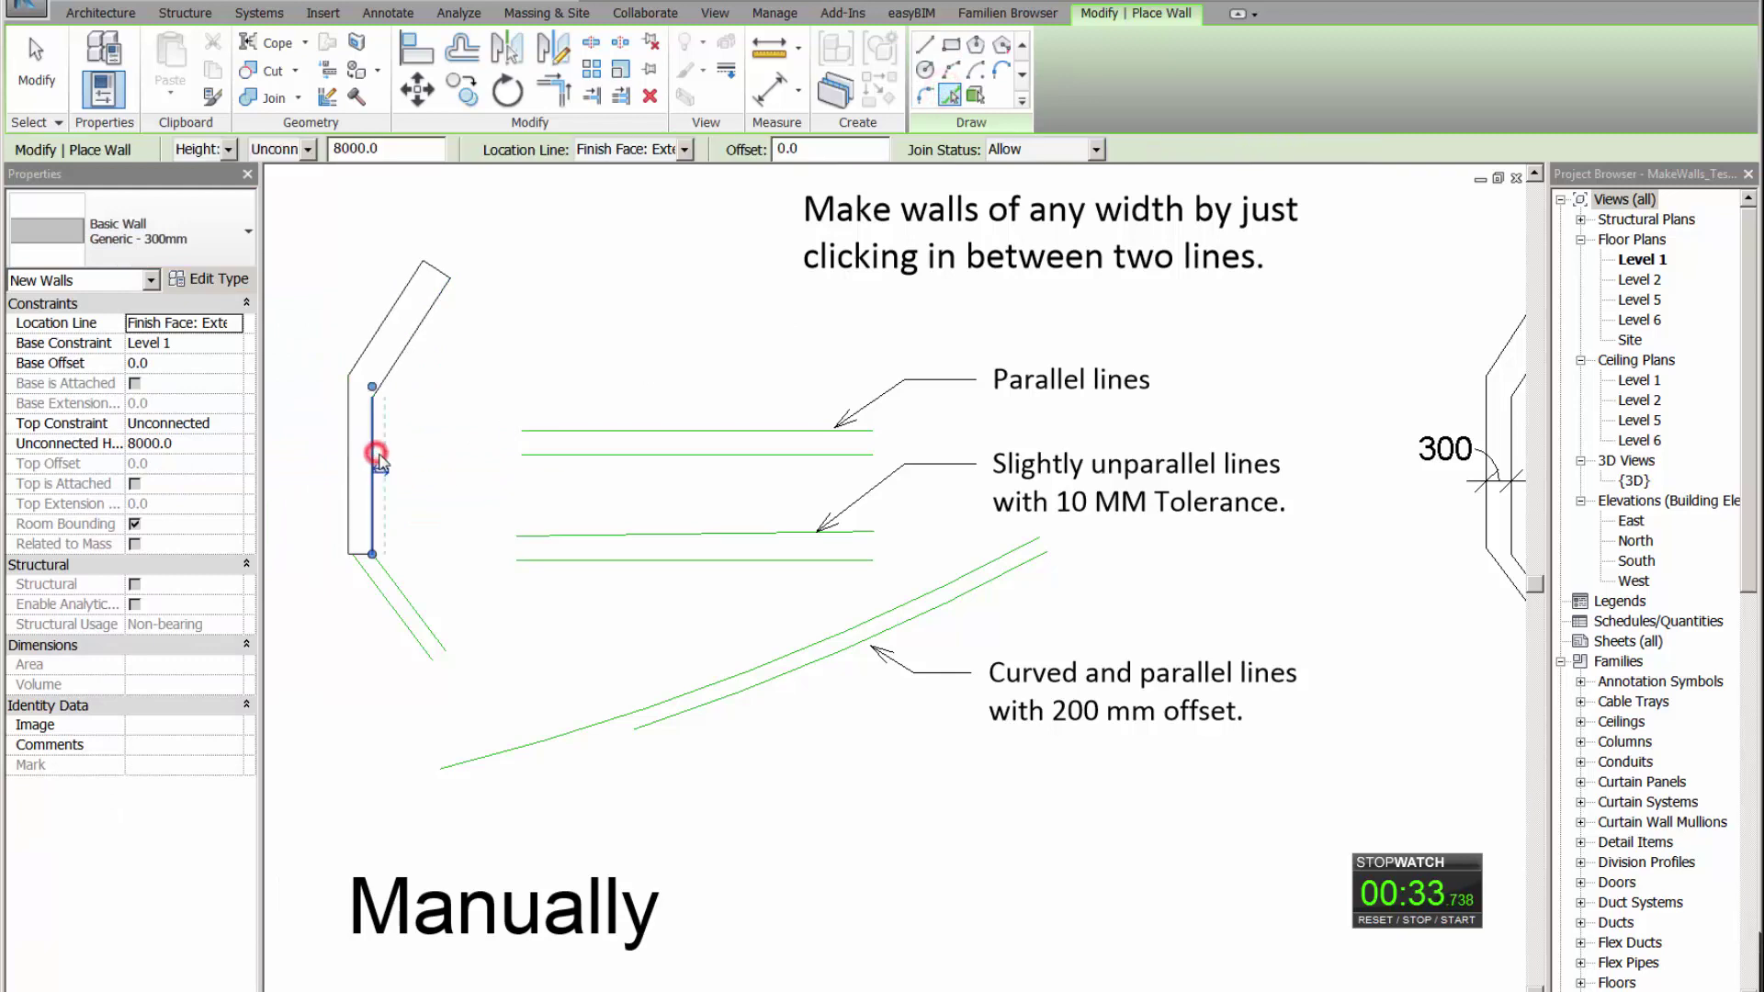
Step: Check the spacing between the lower diagonal lines with a temporary dimension
key("d")
key("i")
left_click(397, 599)
key("Escape")
key("Escape")
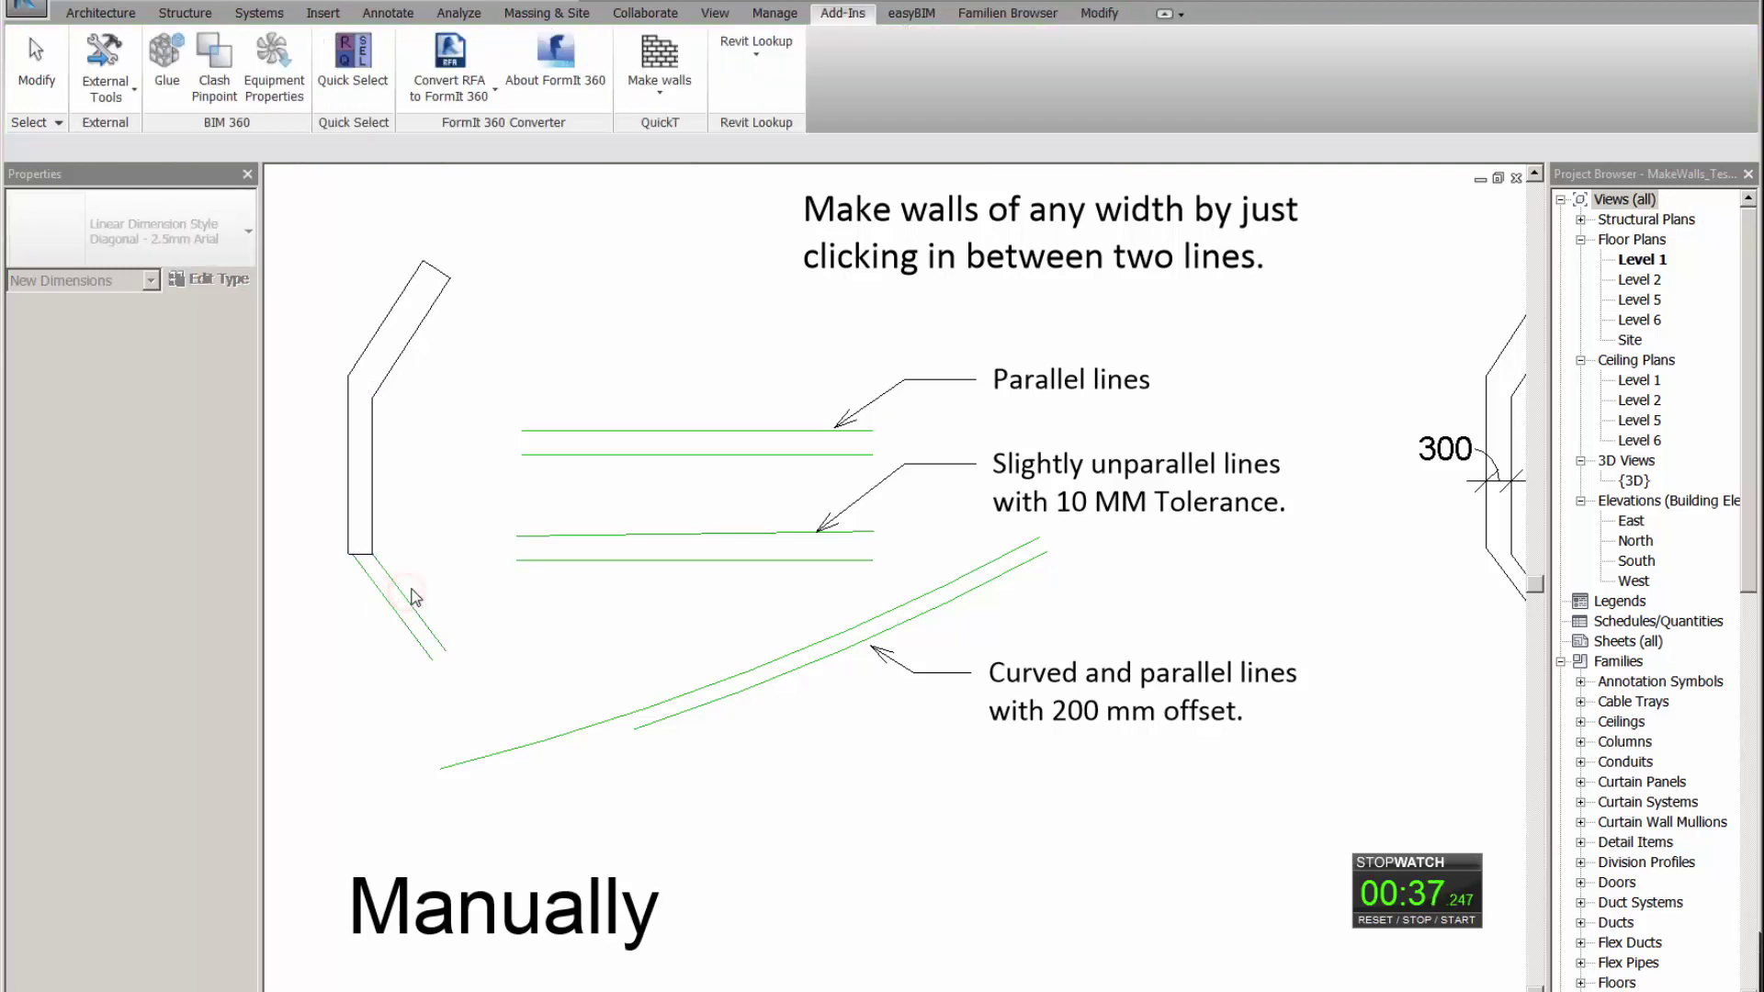
Step: Place a Generic - 200 wall along the lower diagonal line by picking it
key("w")
key("a")
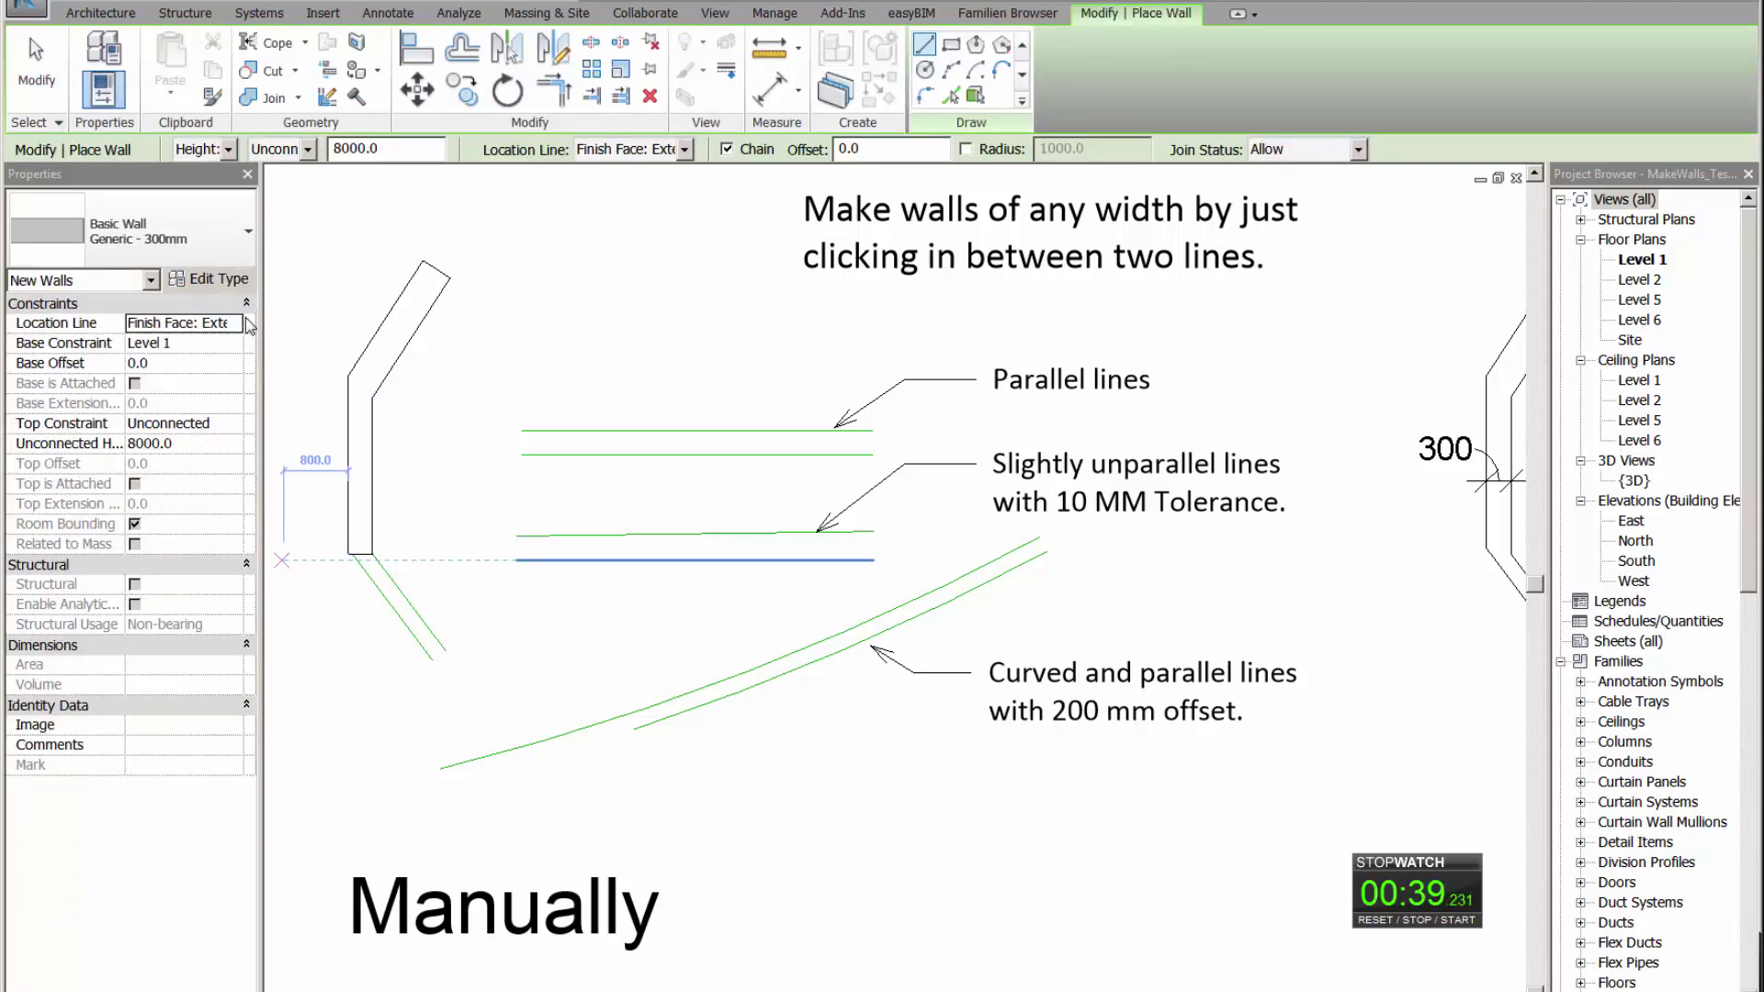
left_click(188, 218)
left_click(148, 394)
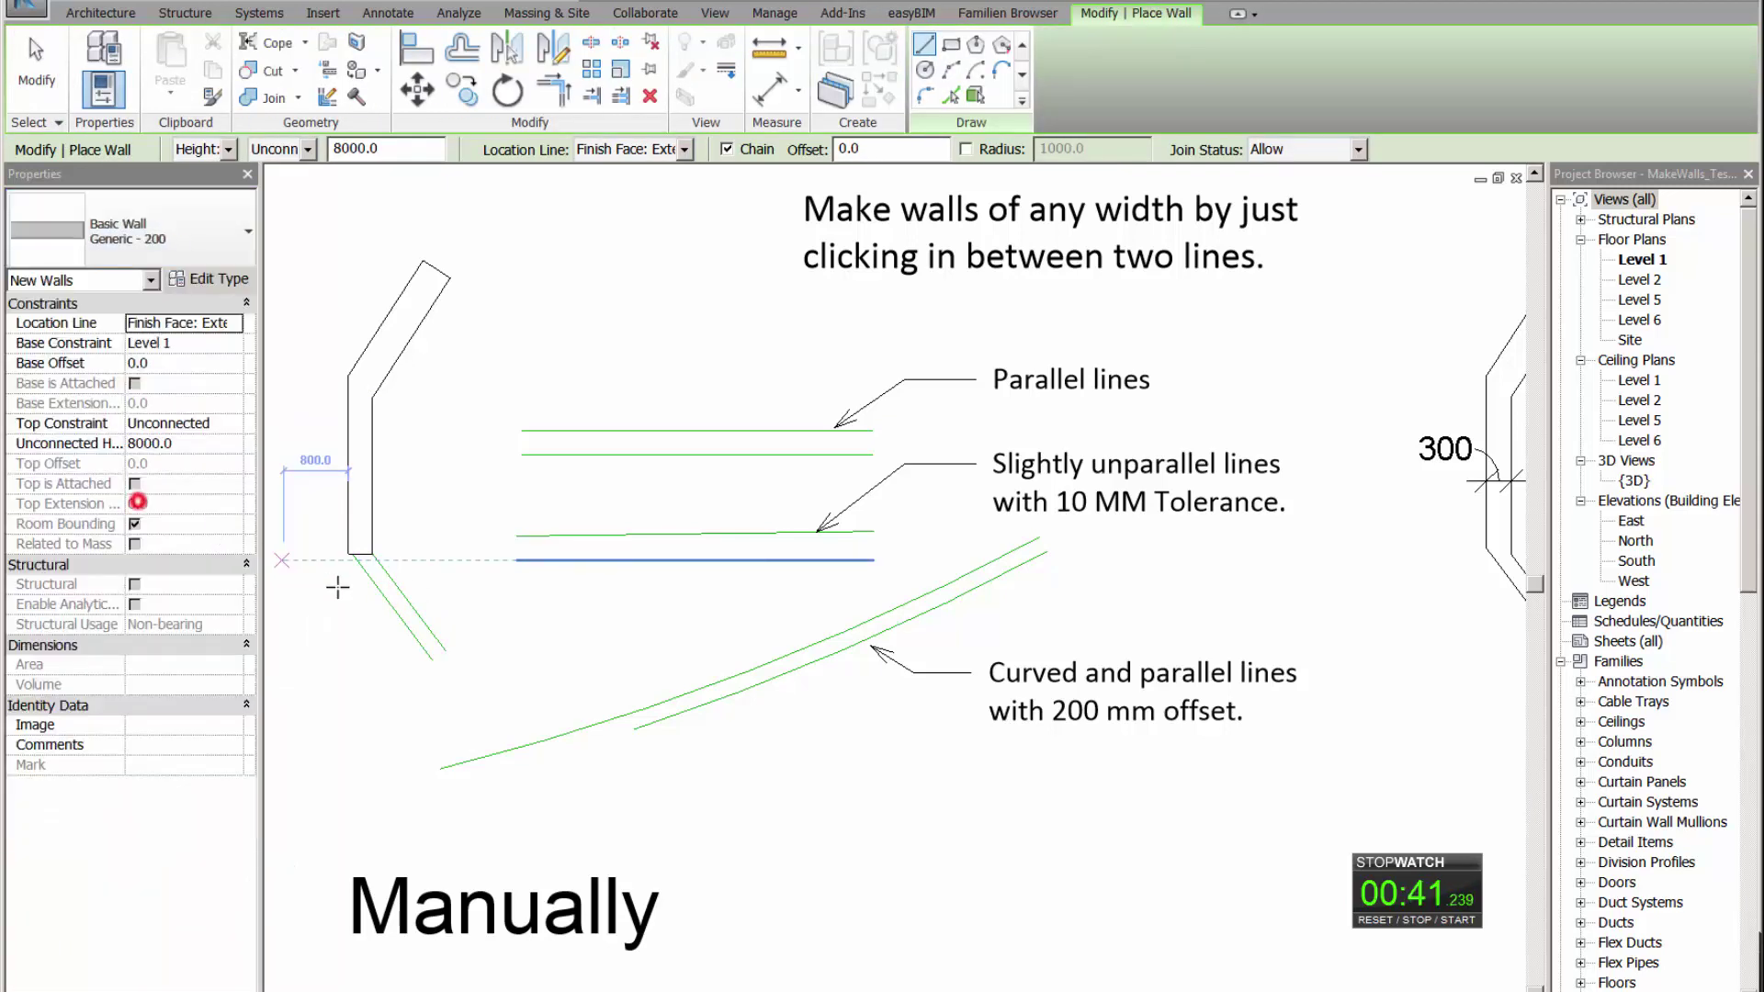
scroll(407, 597, "up", 3)
left_click(949, 95)
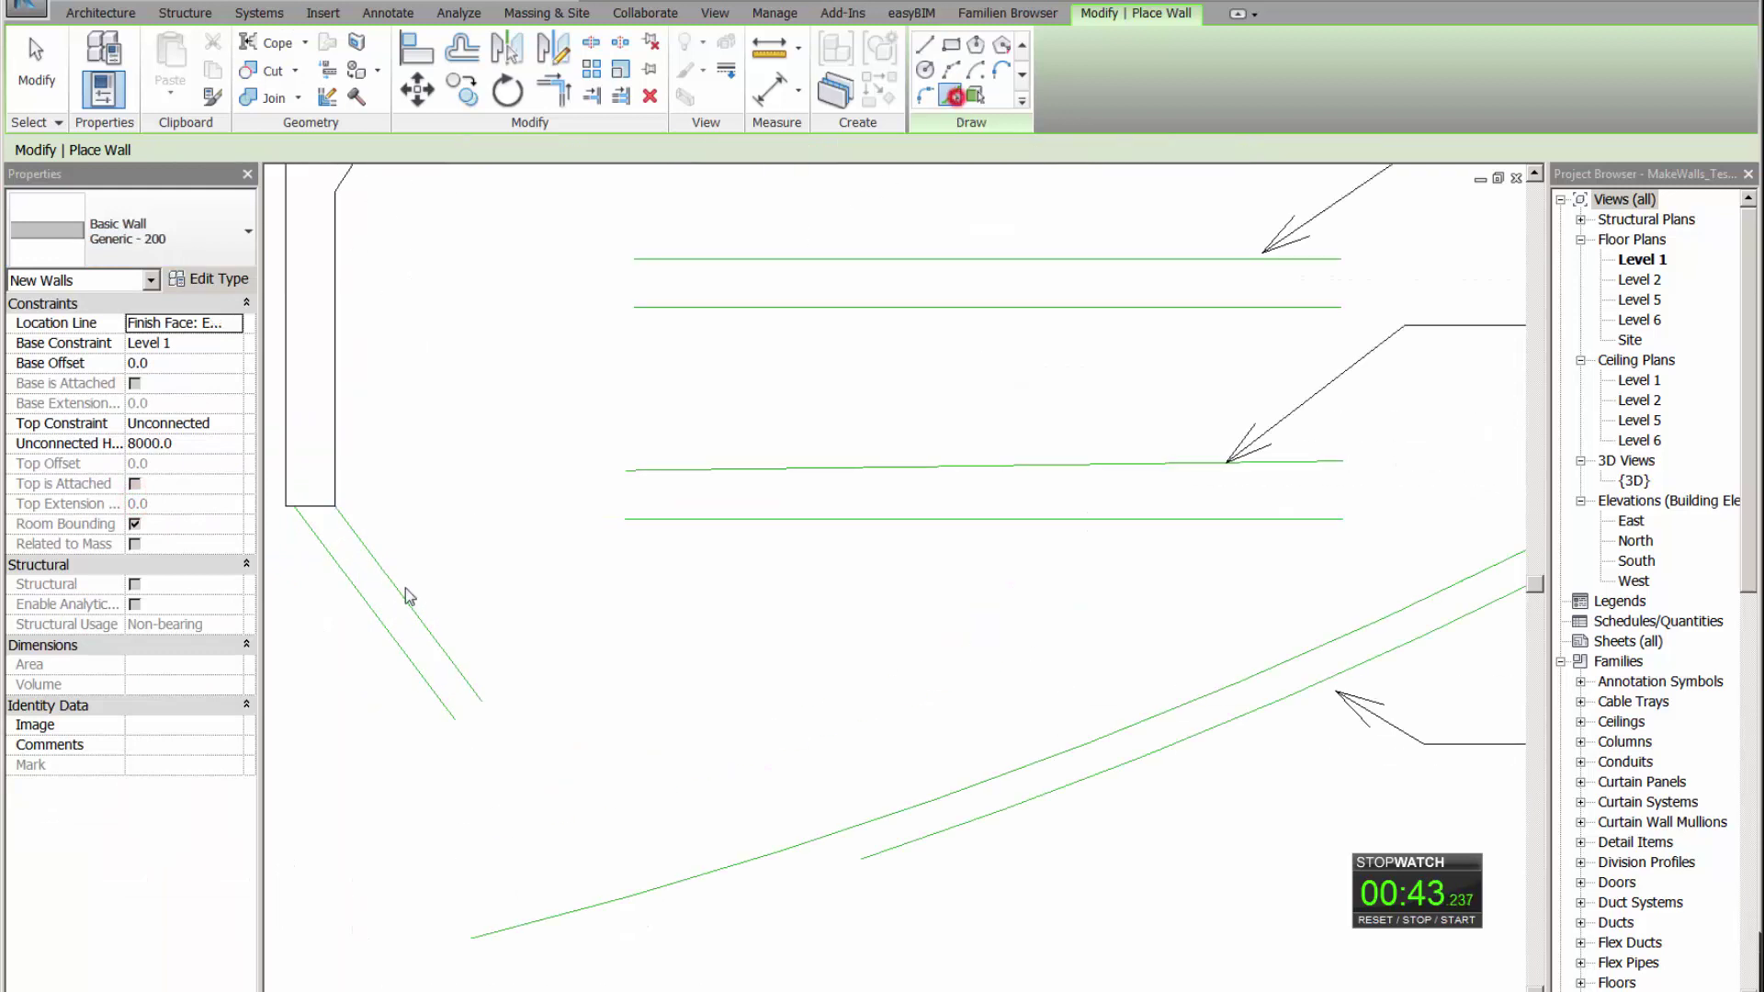
left_click(398, 586)
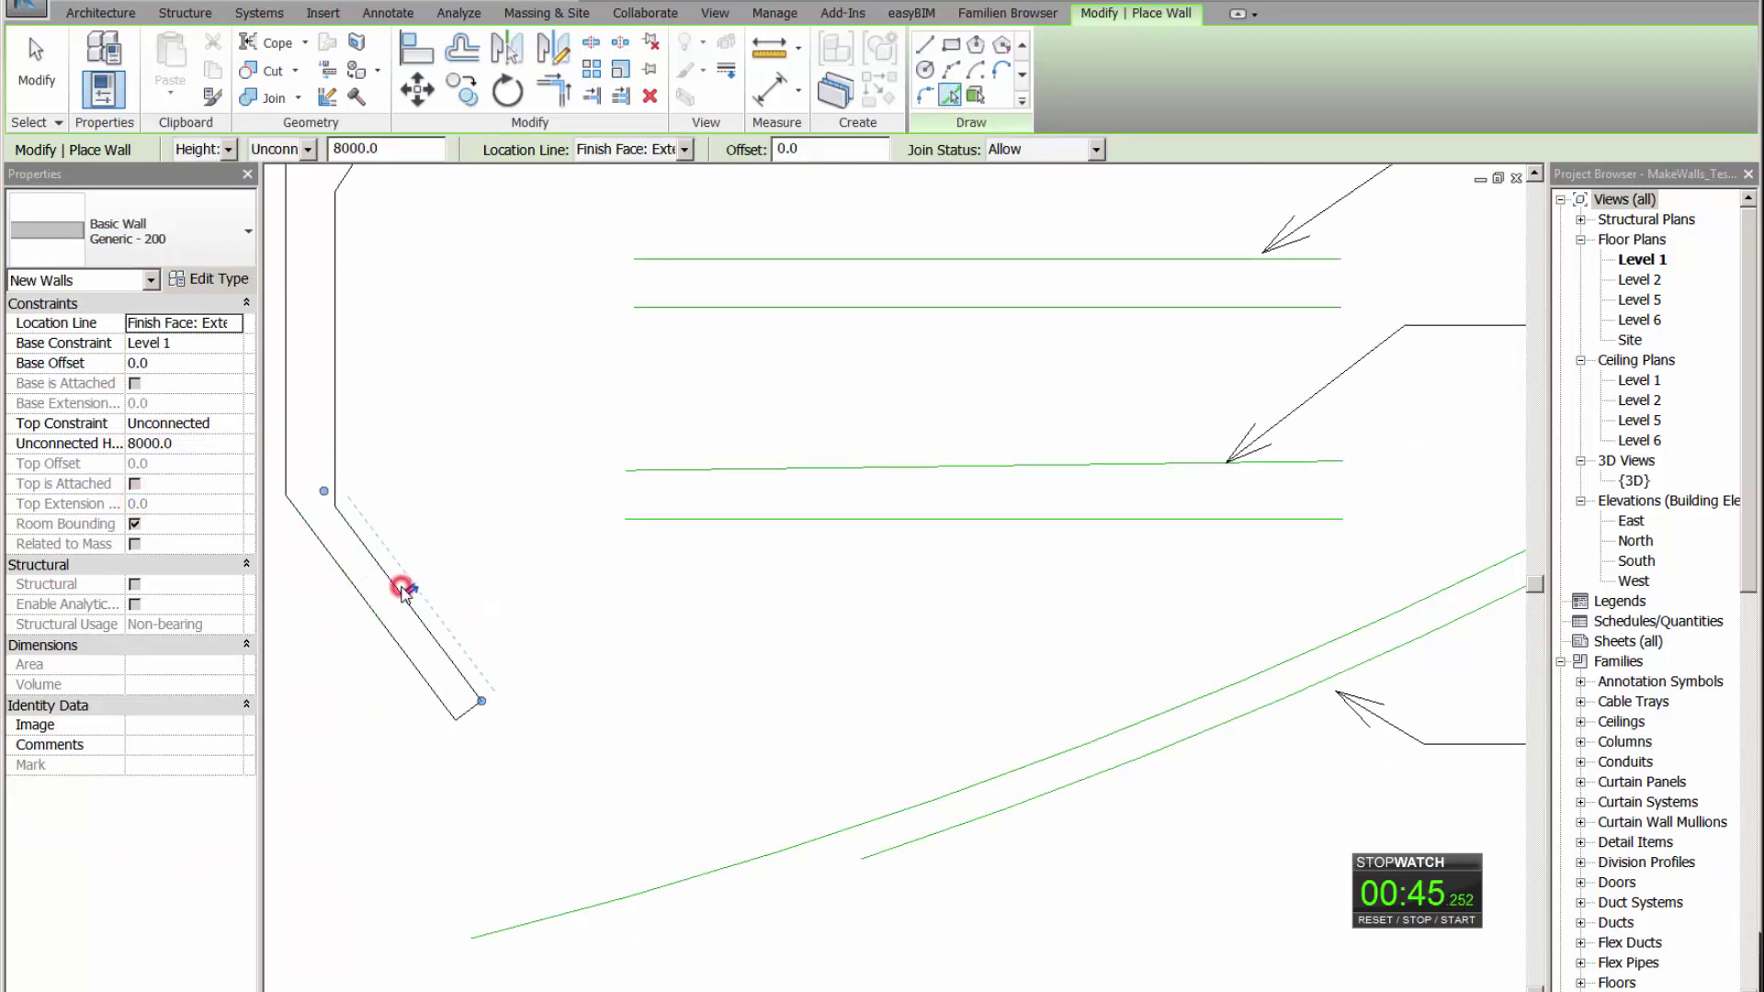
scroll(399, 583, "down", 3)
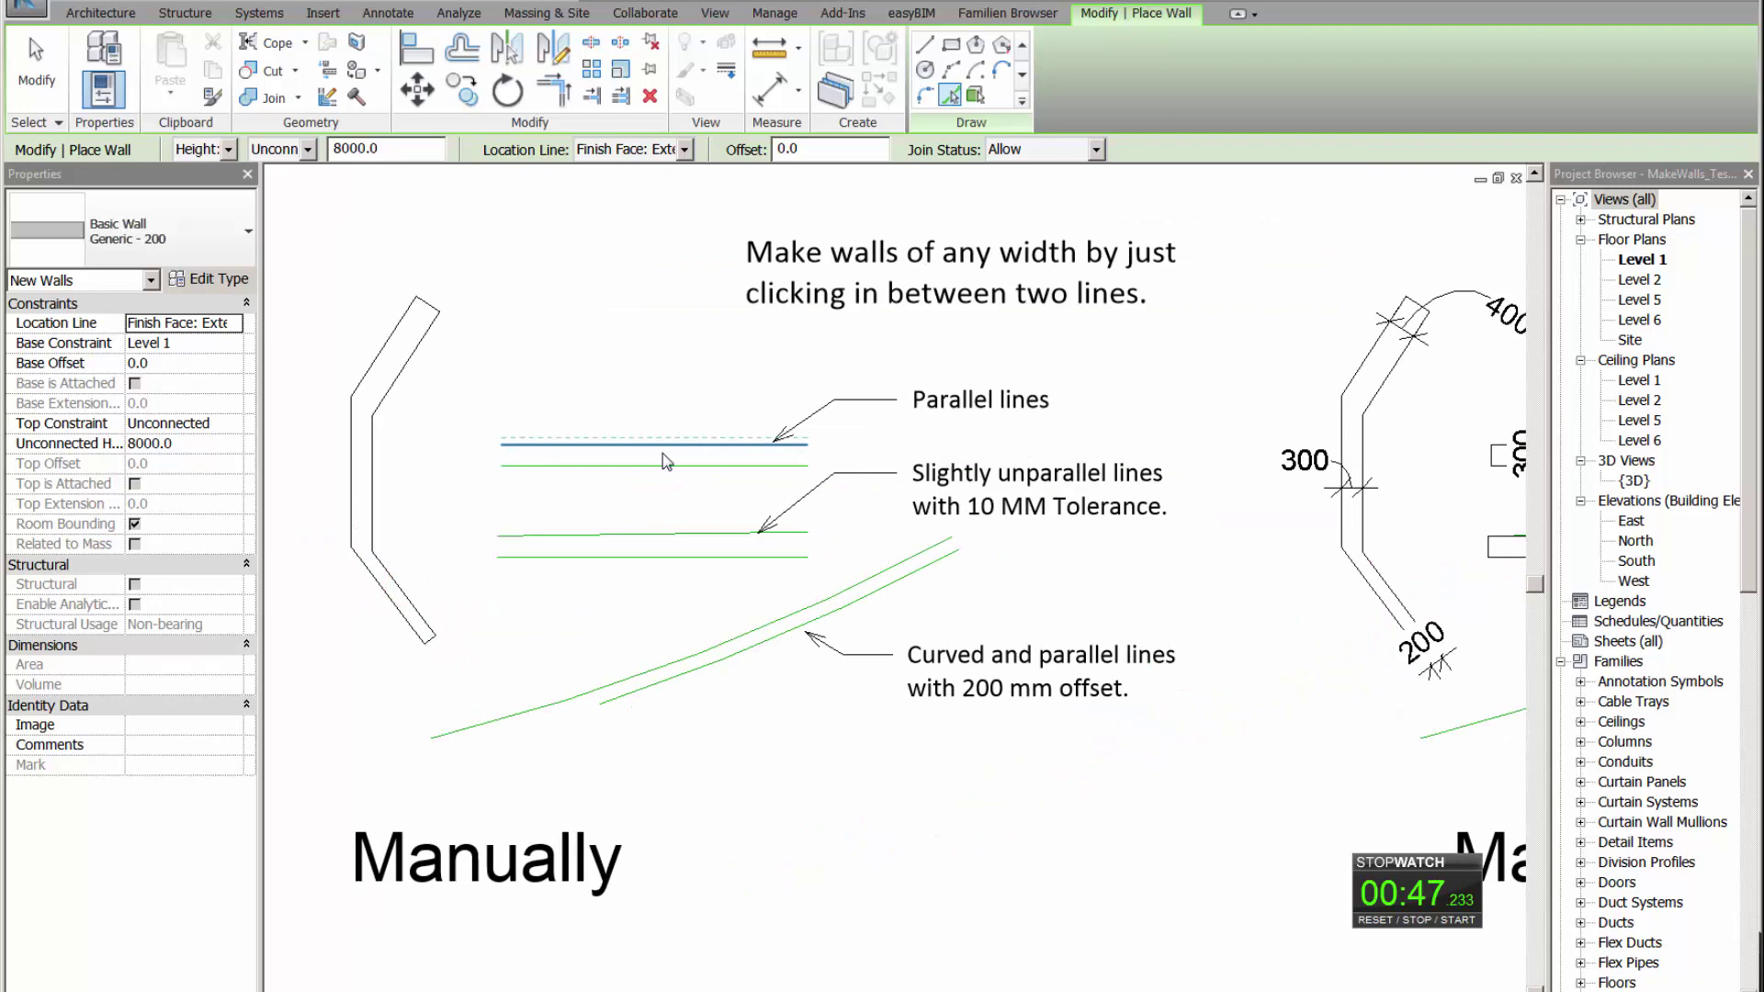
key("Escape")
key("Escape")
Step: Check the spacing of the parallel lines with a temporary dimension
key("d")
key("i")
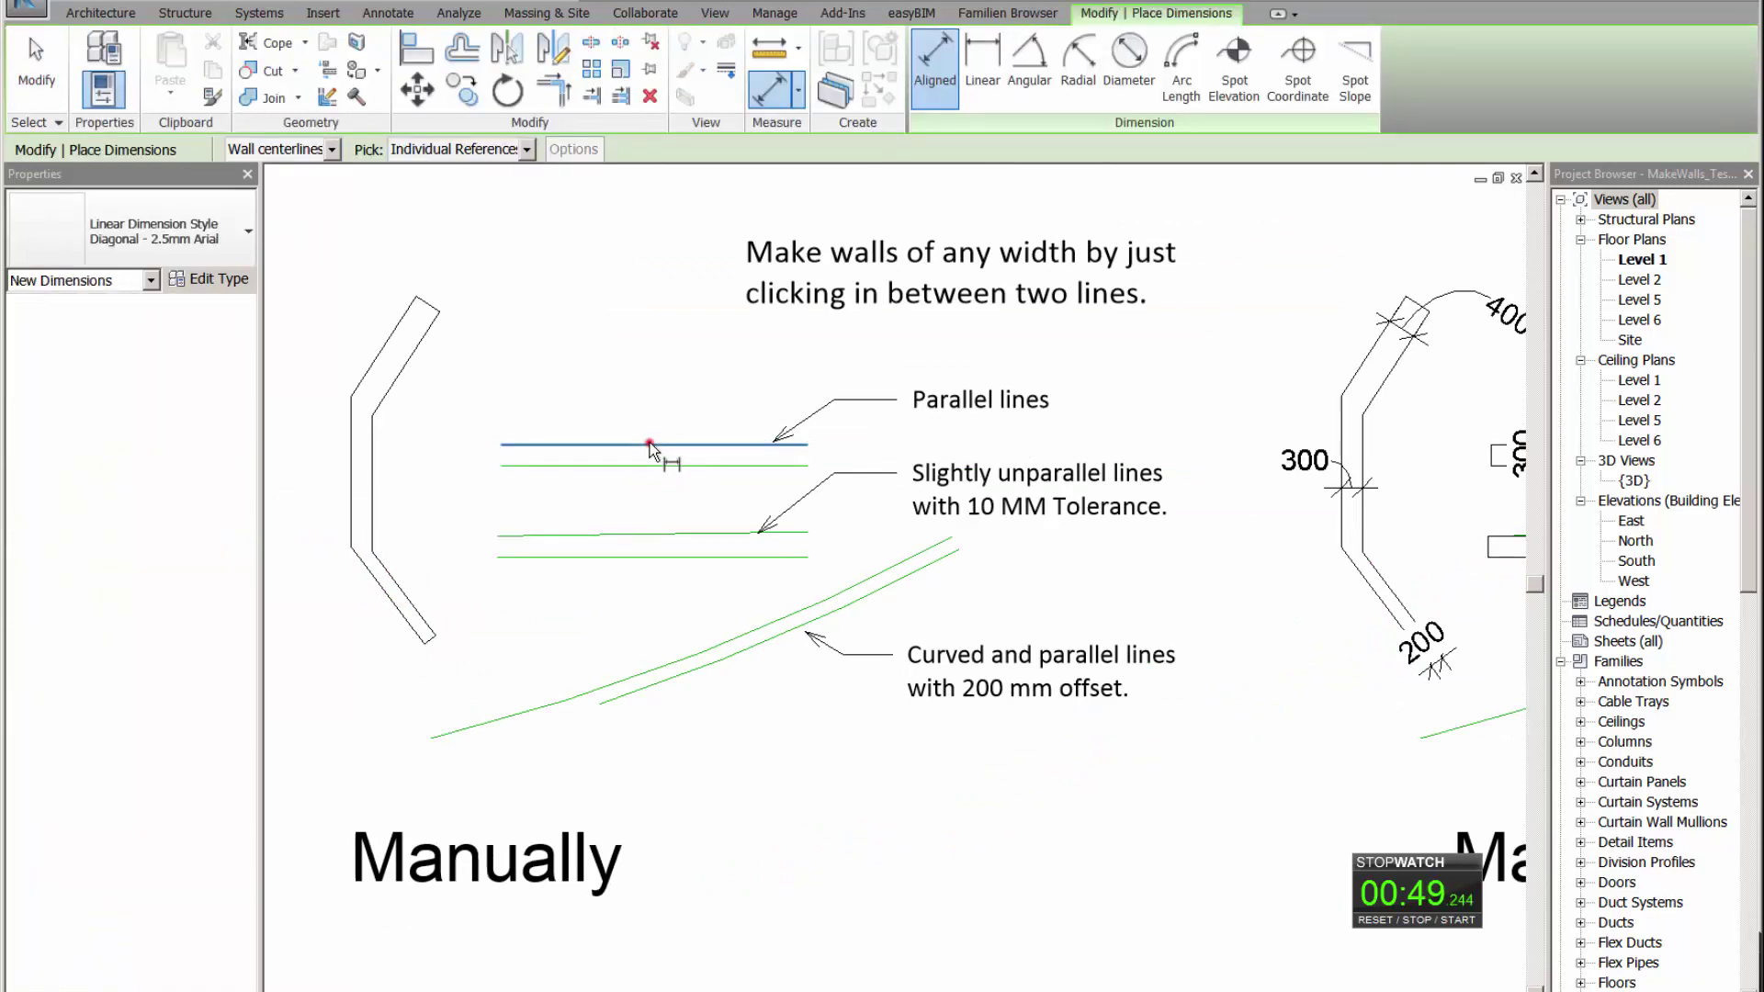
left_click(643, 445)
key("Escape")
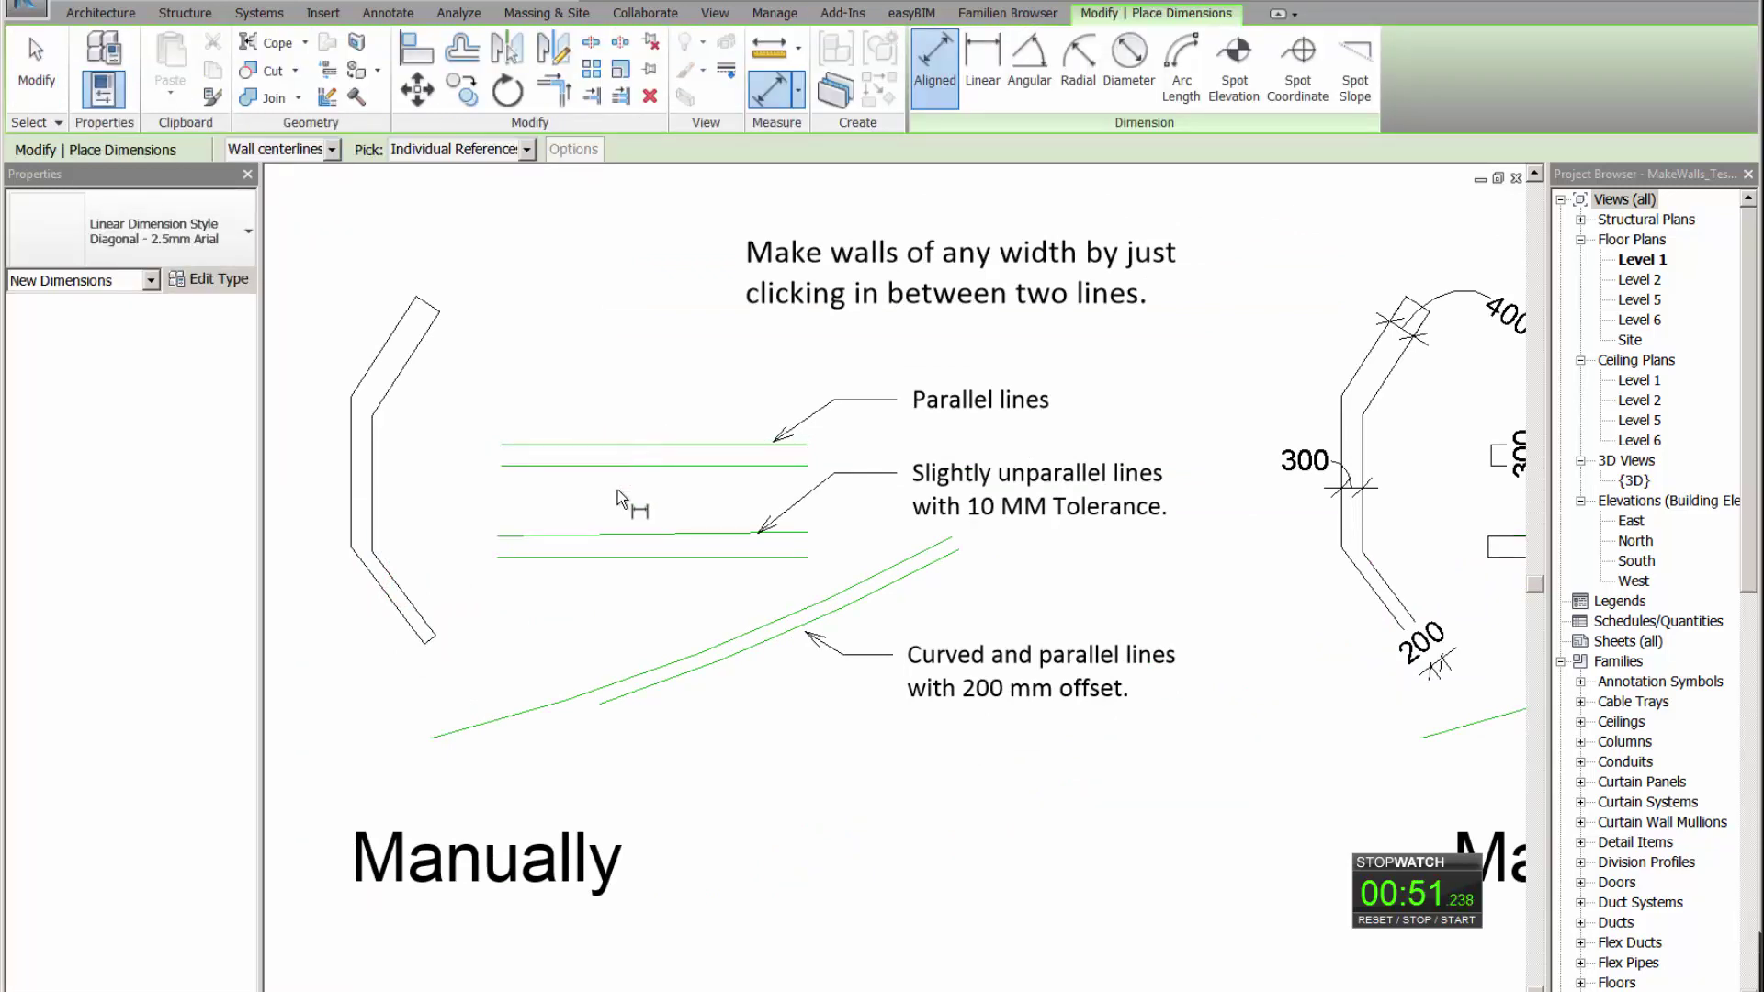
key("Escape")
Step: Restart the wall tool with the Generic - 300mm type in Pick Lines mode
key("w")
key("a")
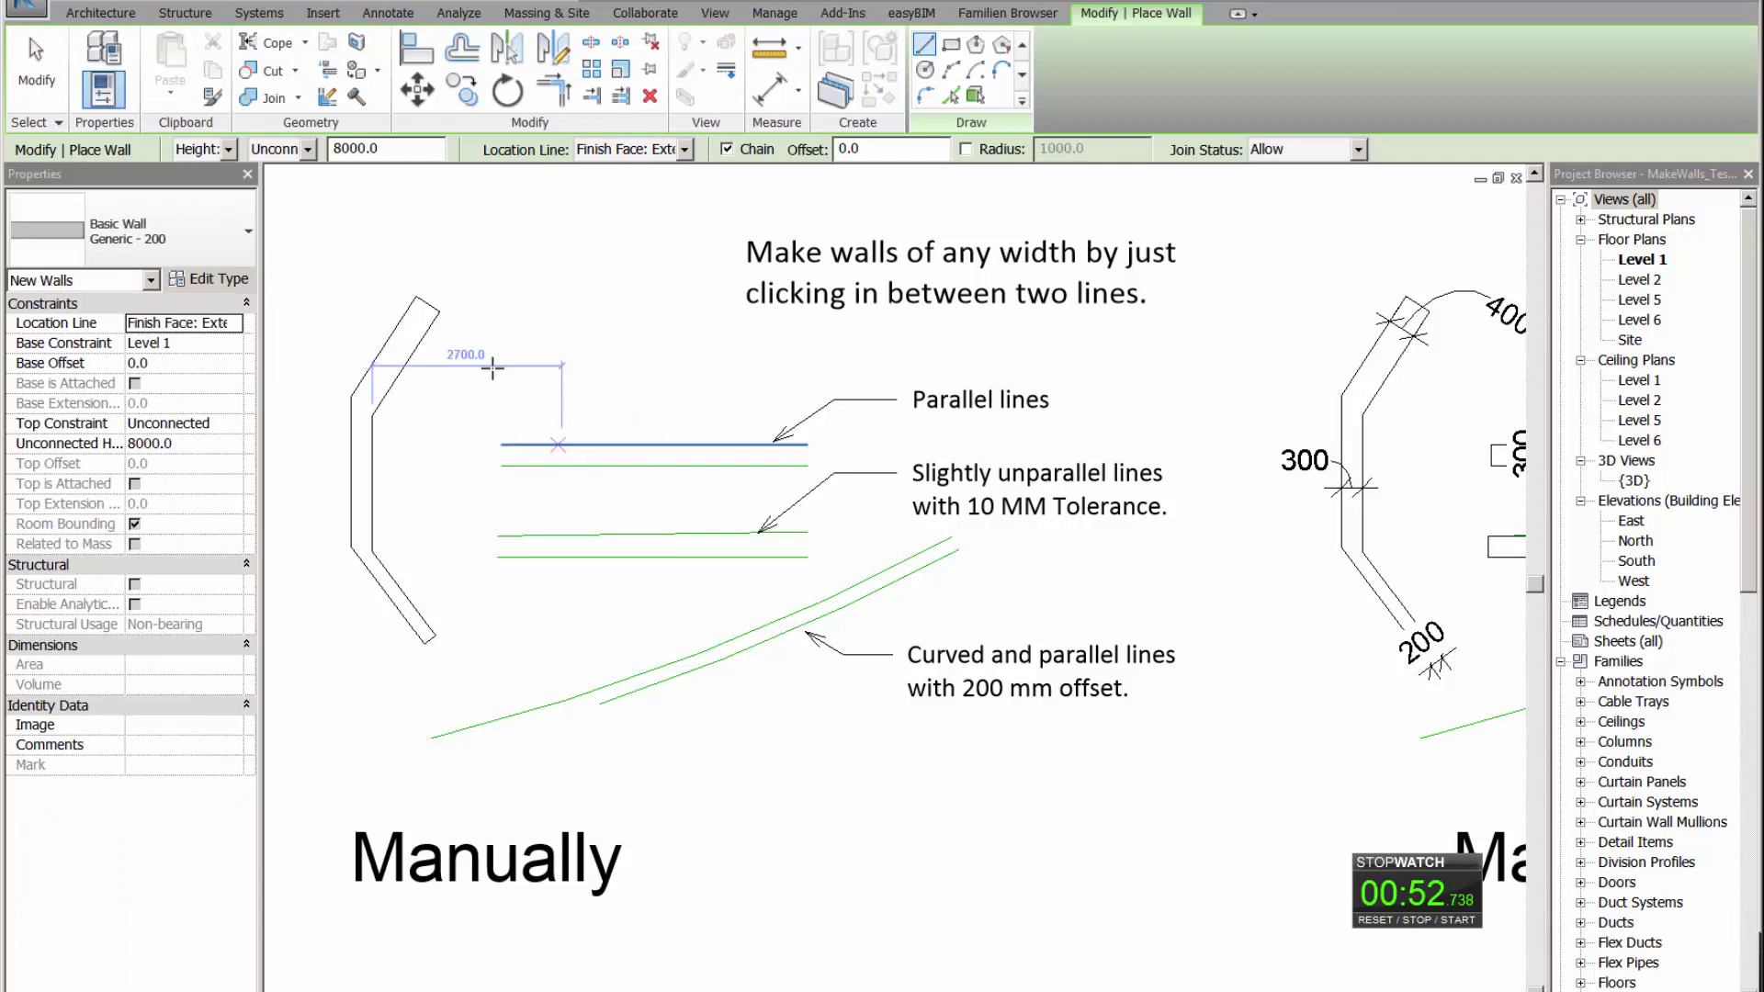
left_click(131, 225)
scroll(180, 489, "up", 3)
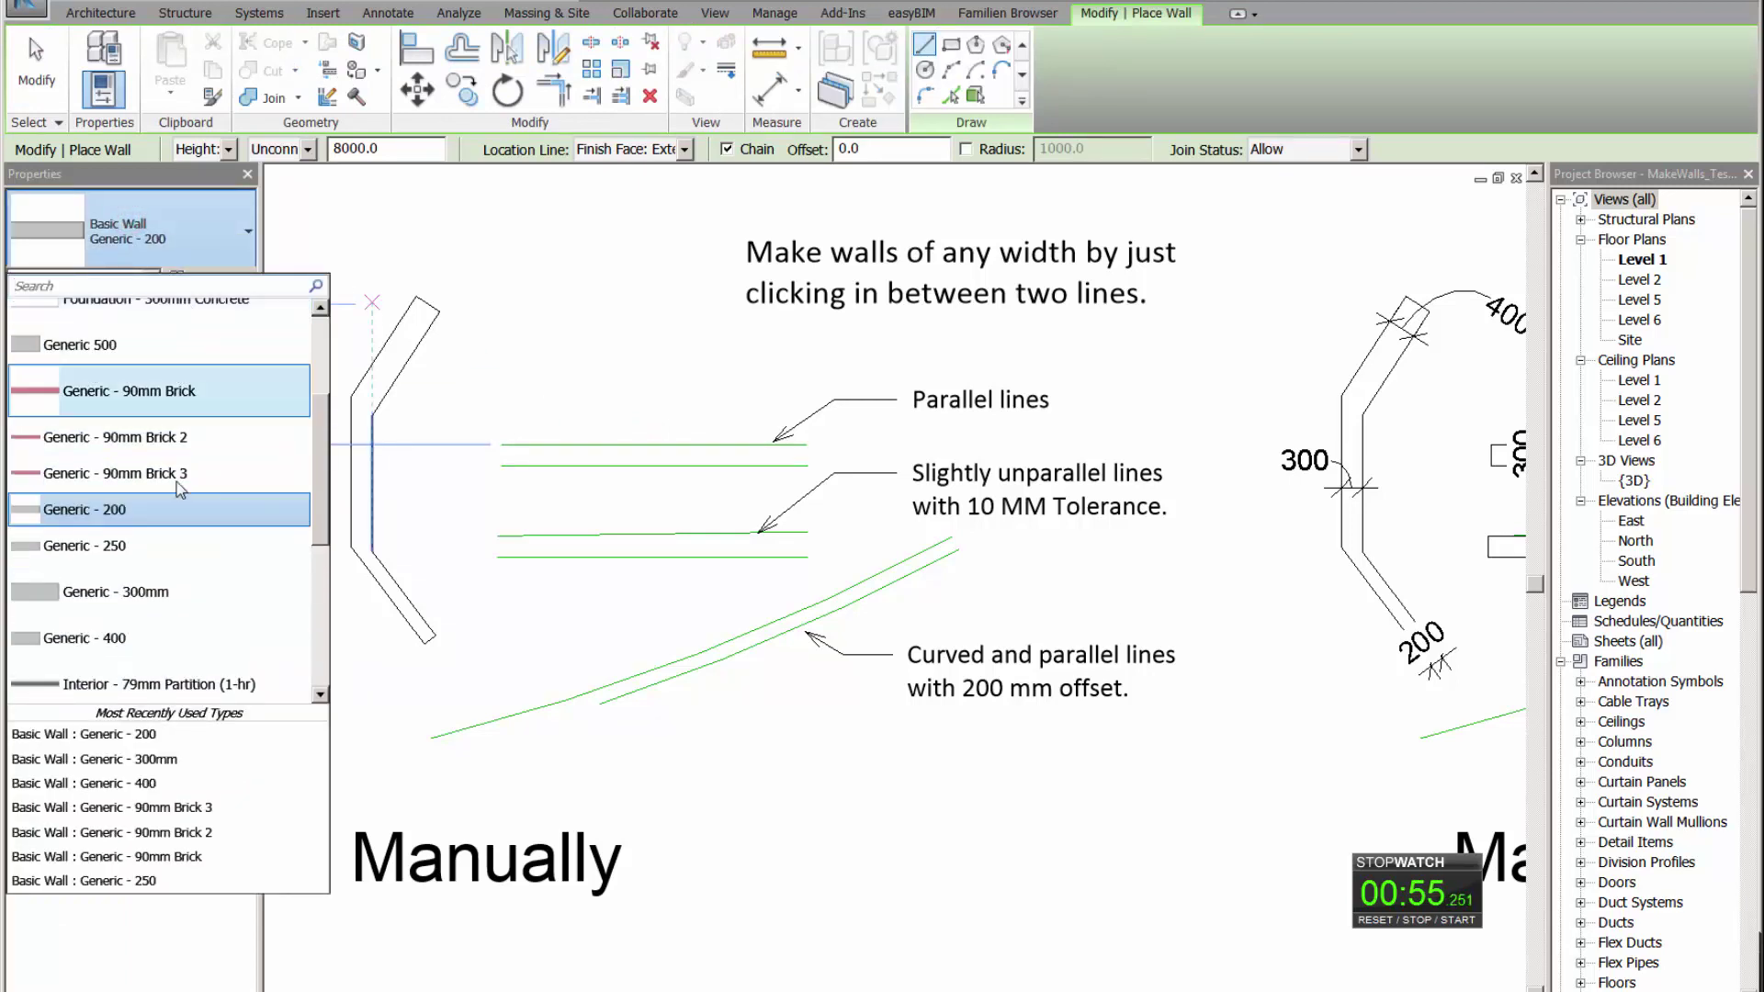
scroll(179, 527, "down", 5)
scroll(180, 530, "up", 6)
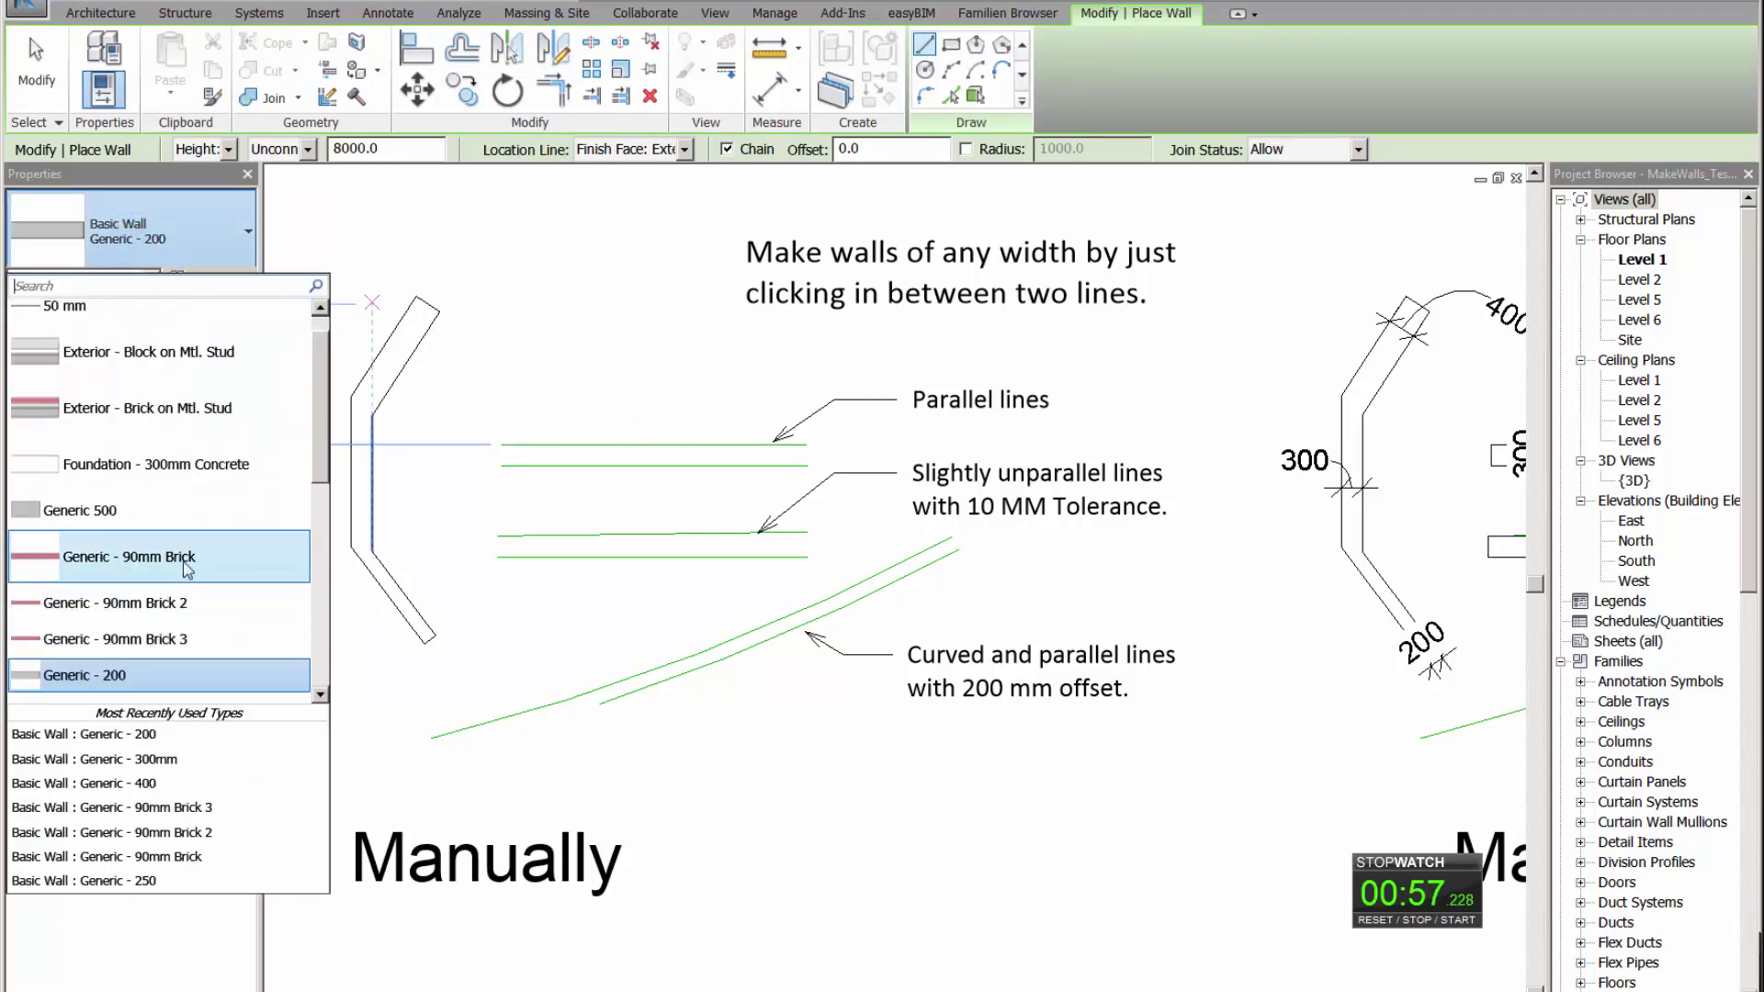
scroll(197, 487, "down", 4)
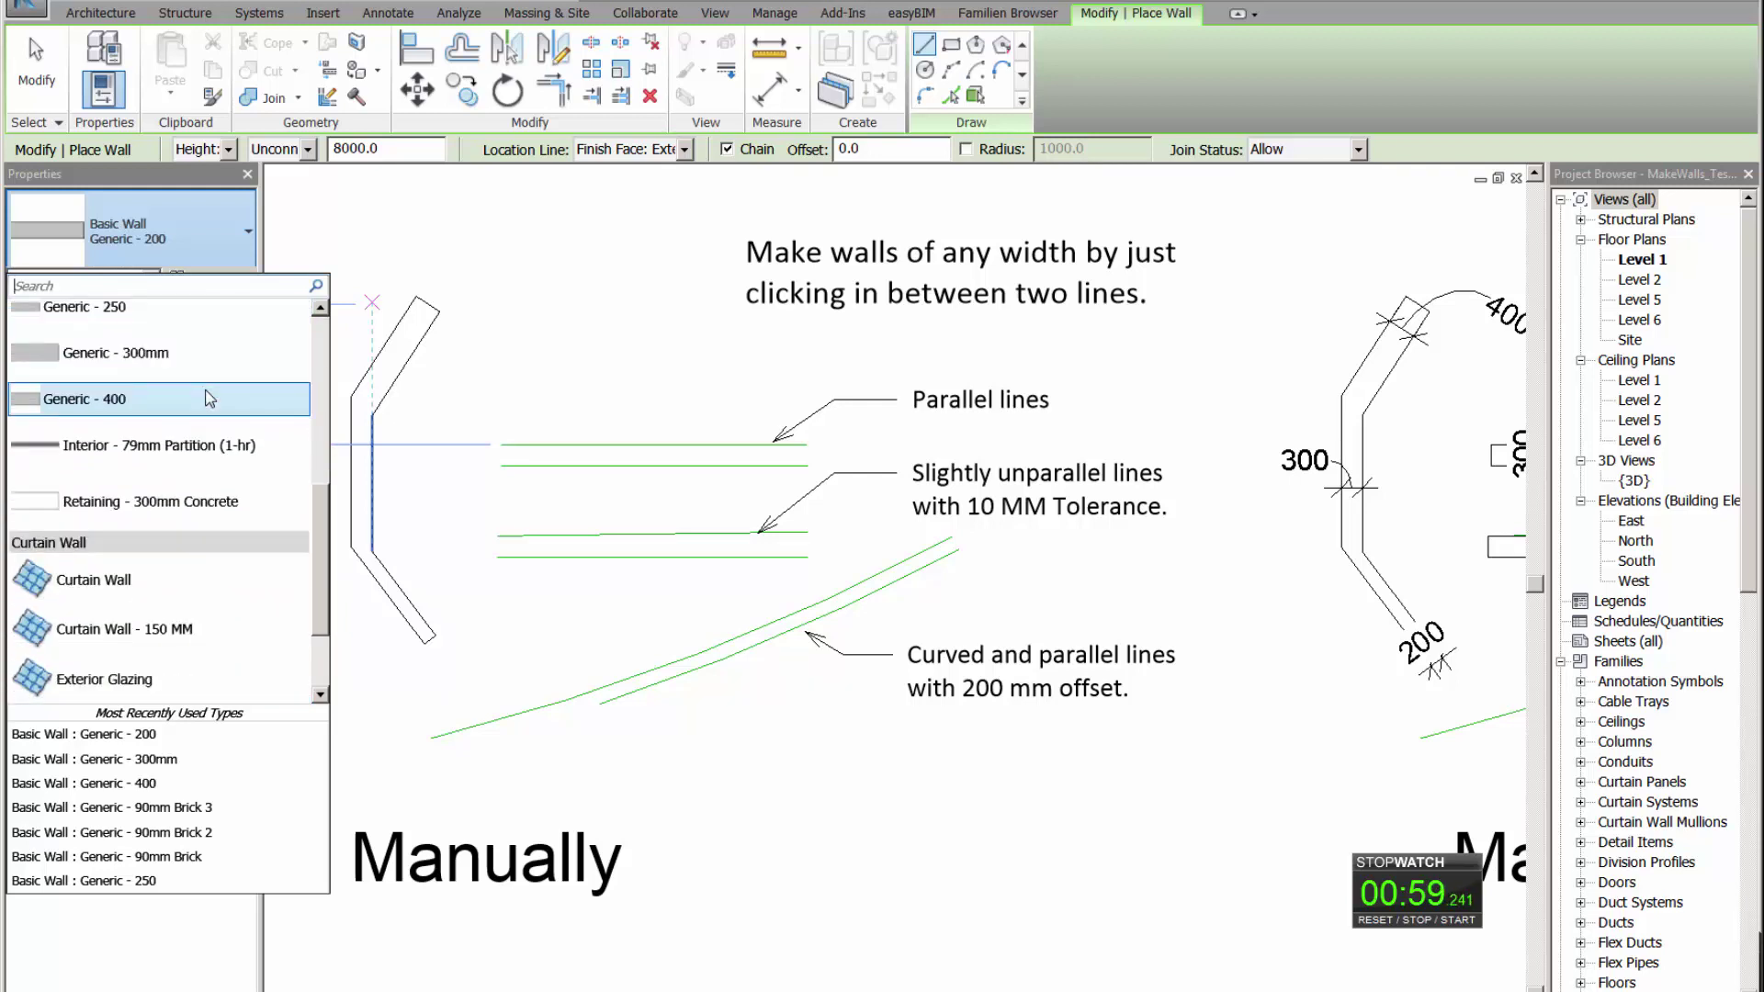
left_click(210, 353)
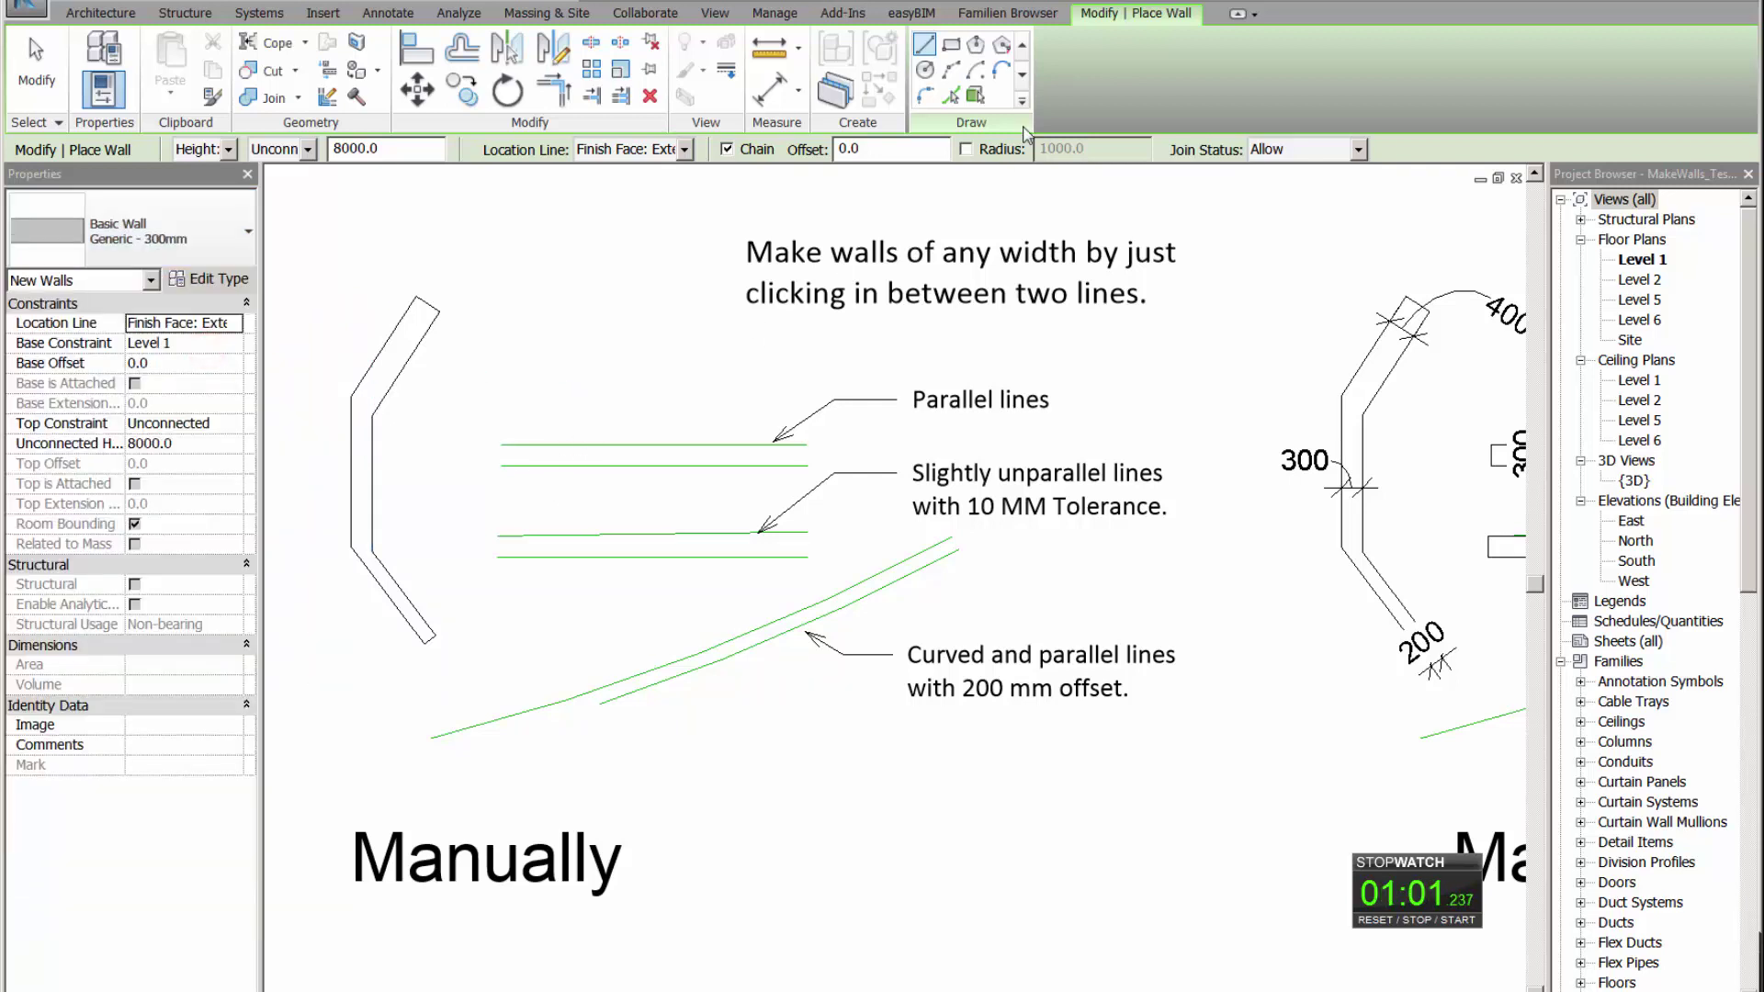
left_click(950, 95)
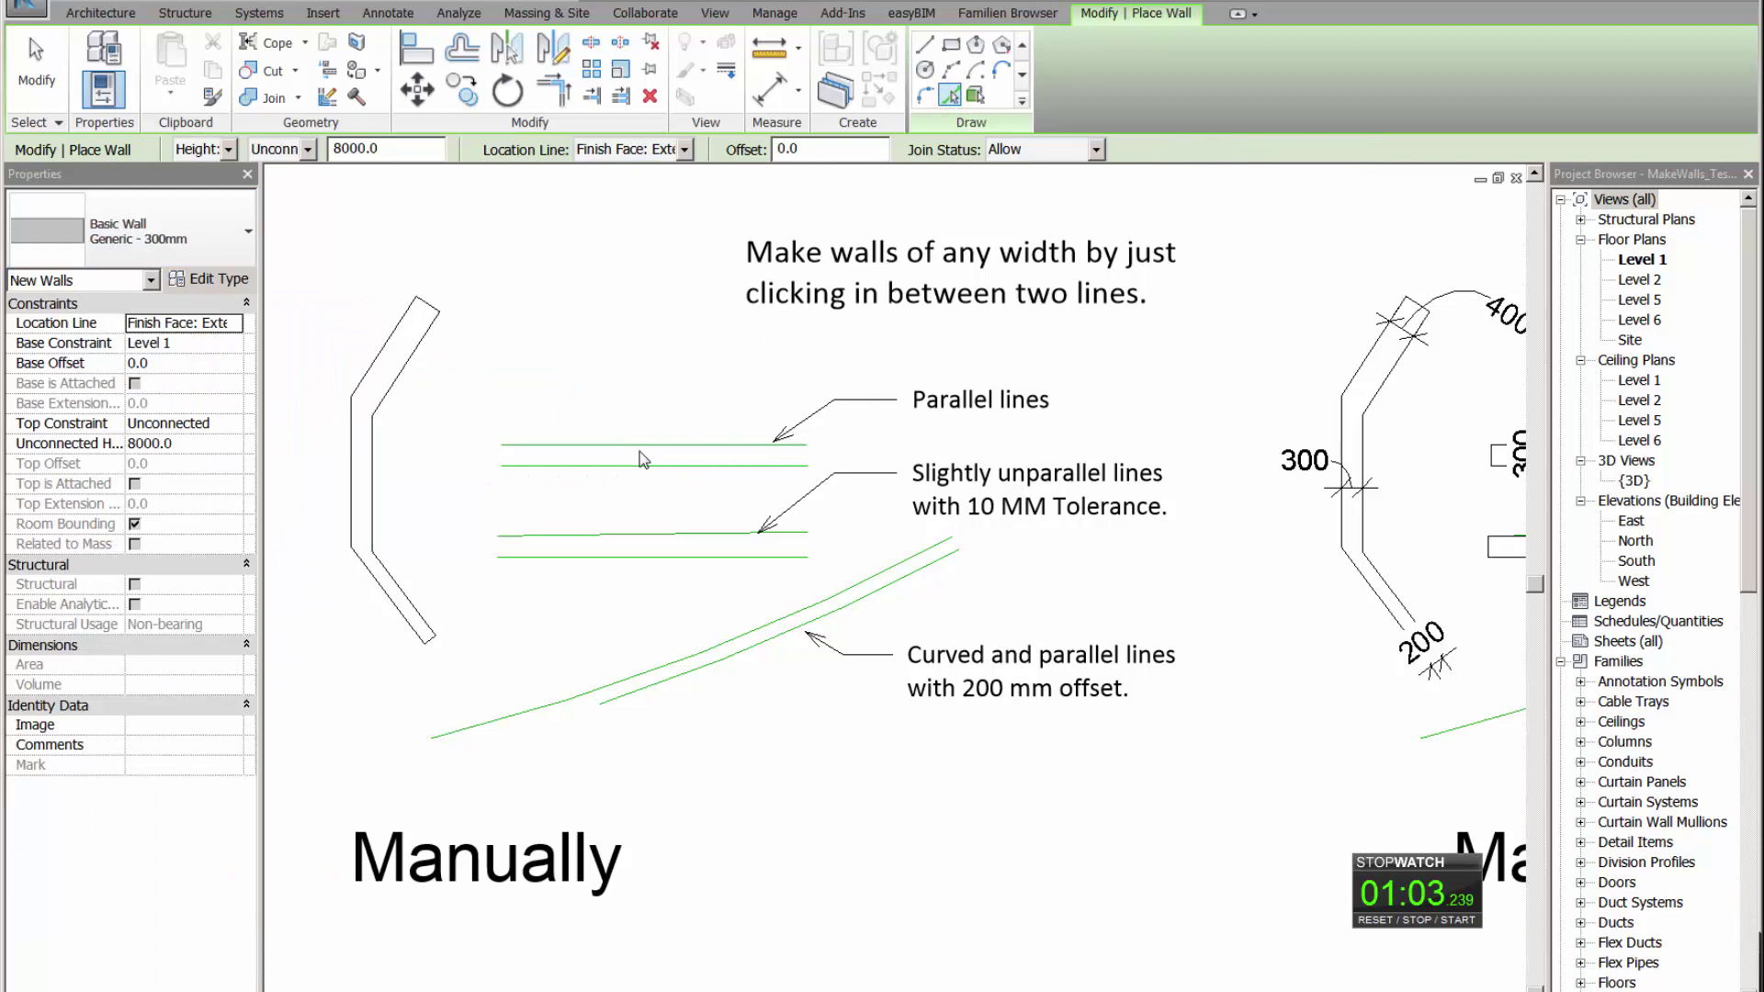
Step: Pick the parallel, slightly unparallel and curved line pairs to wall them, then finish
left_click(637, 467)
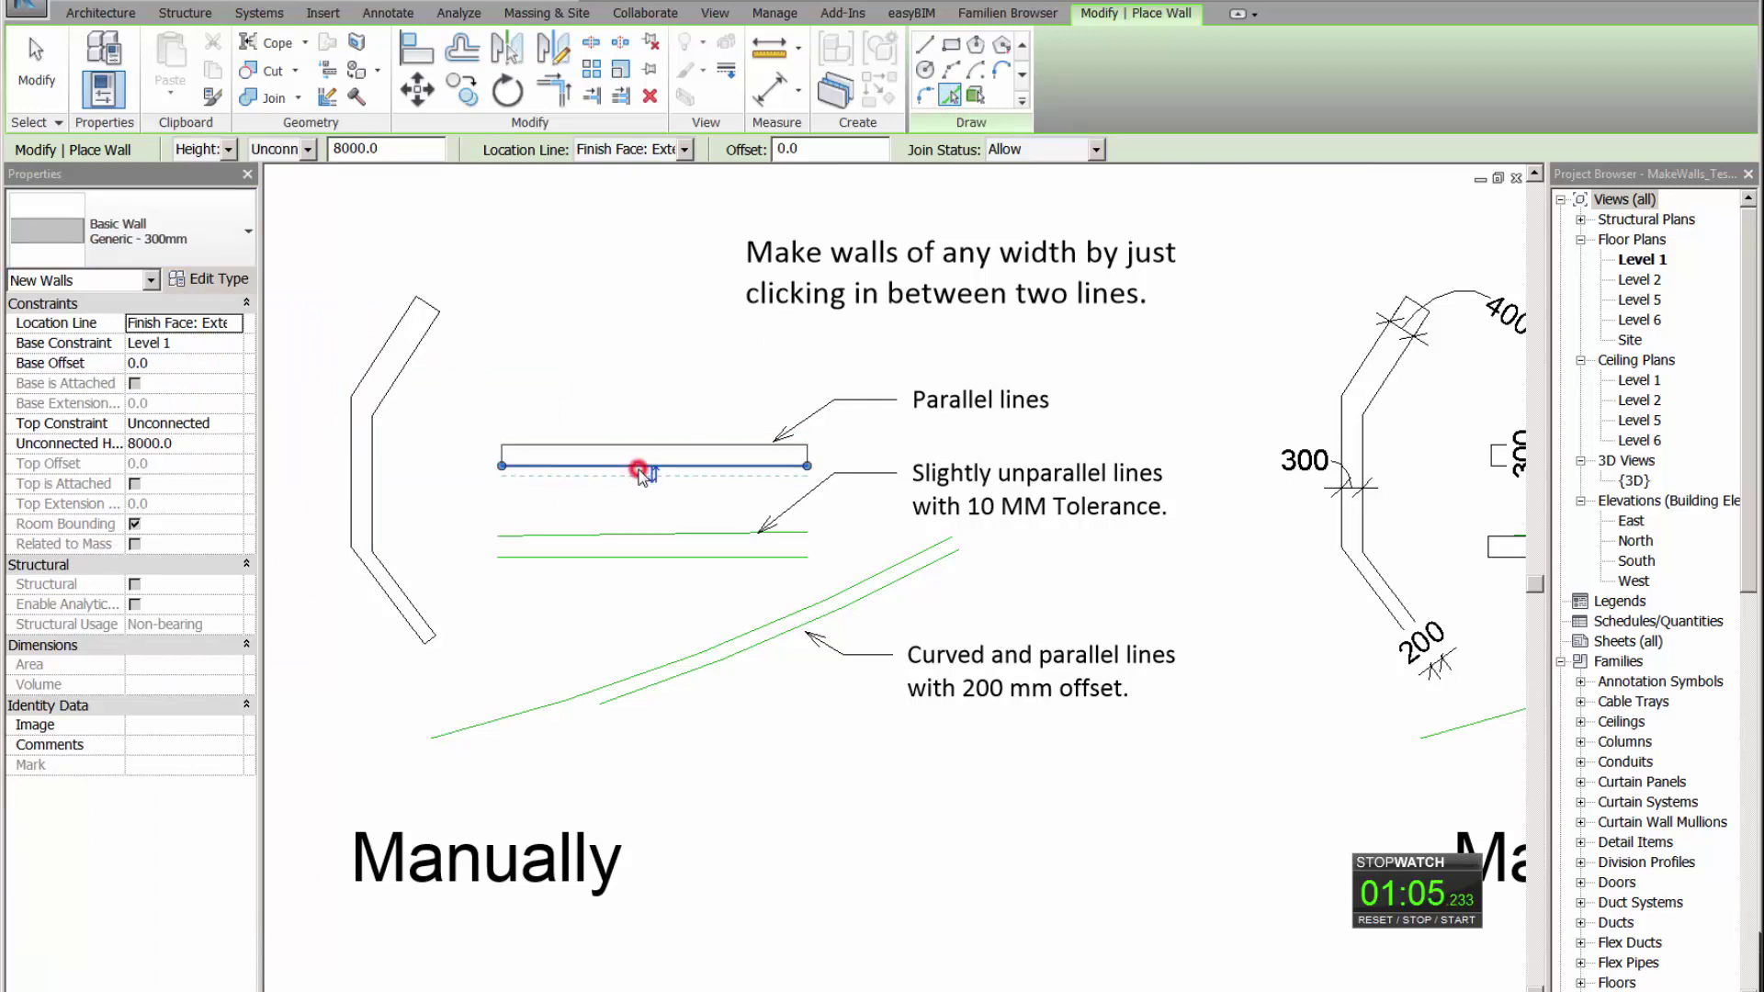
left_click(628, 559)
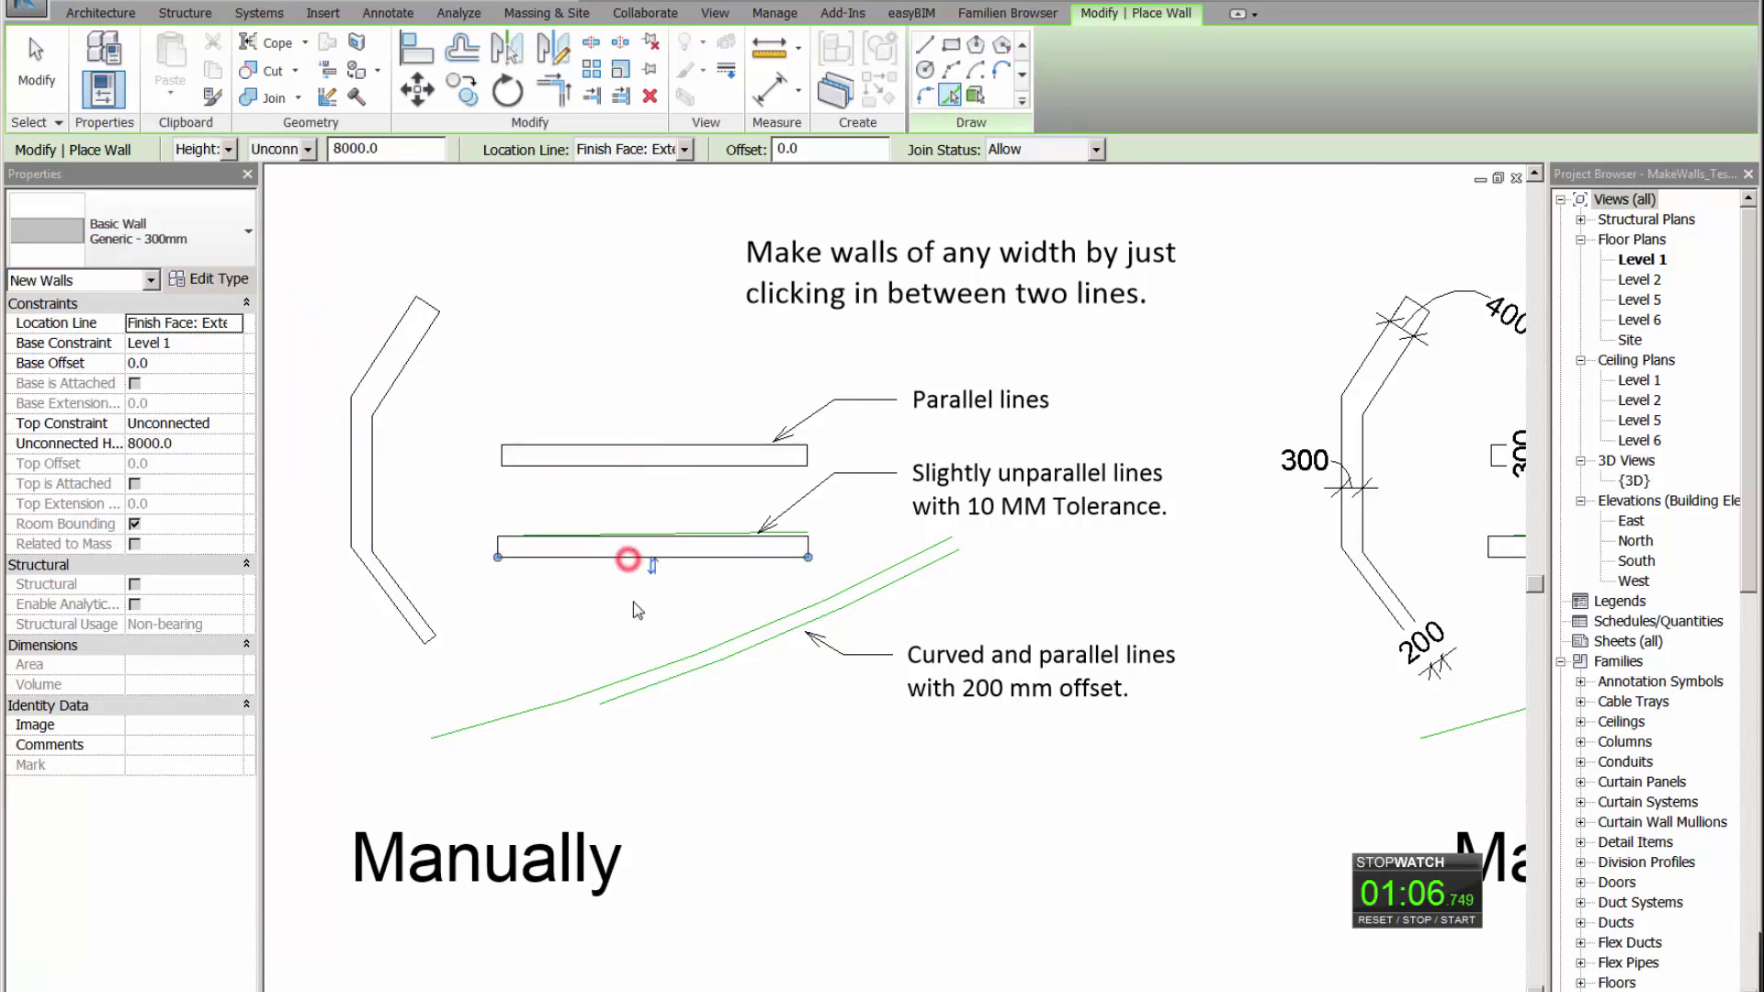
left_click(782, 636)
key("Escape")
key("Escape")
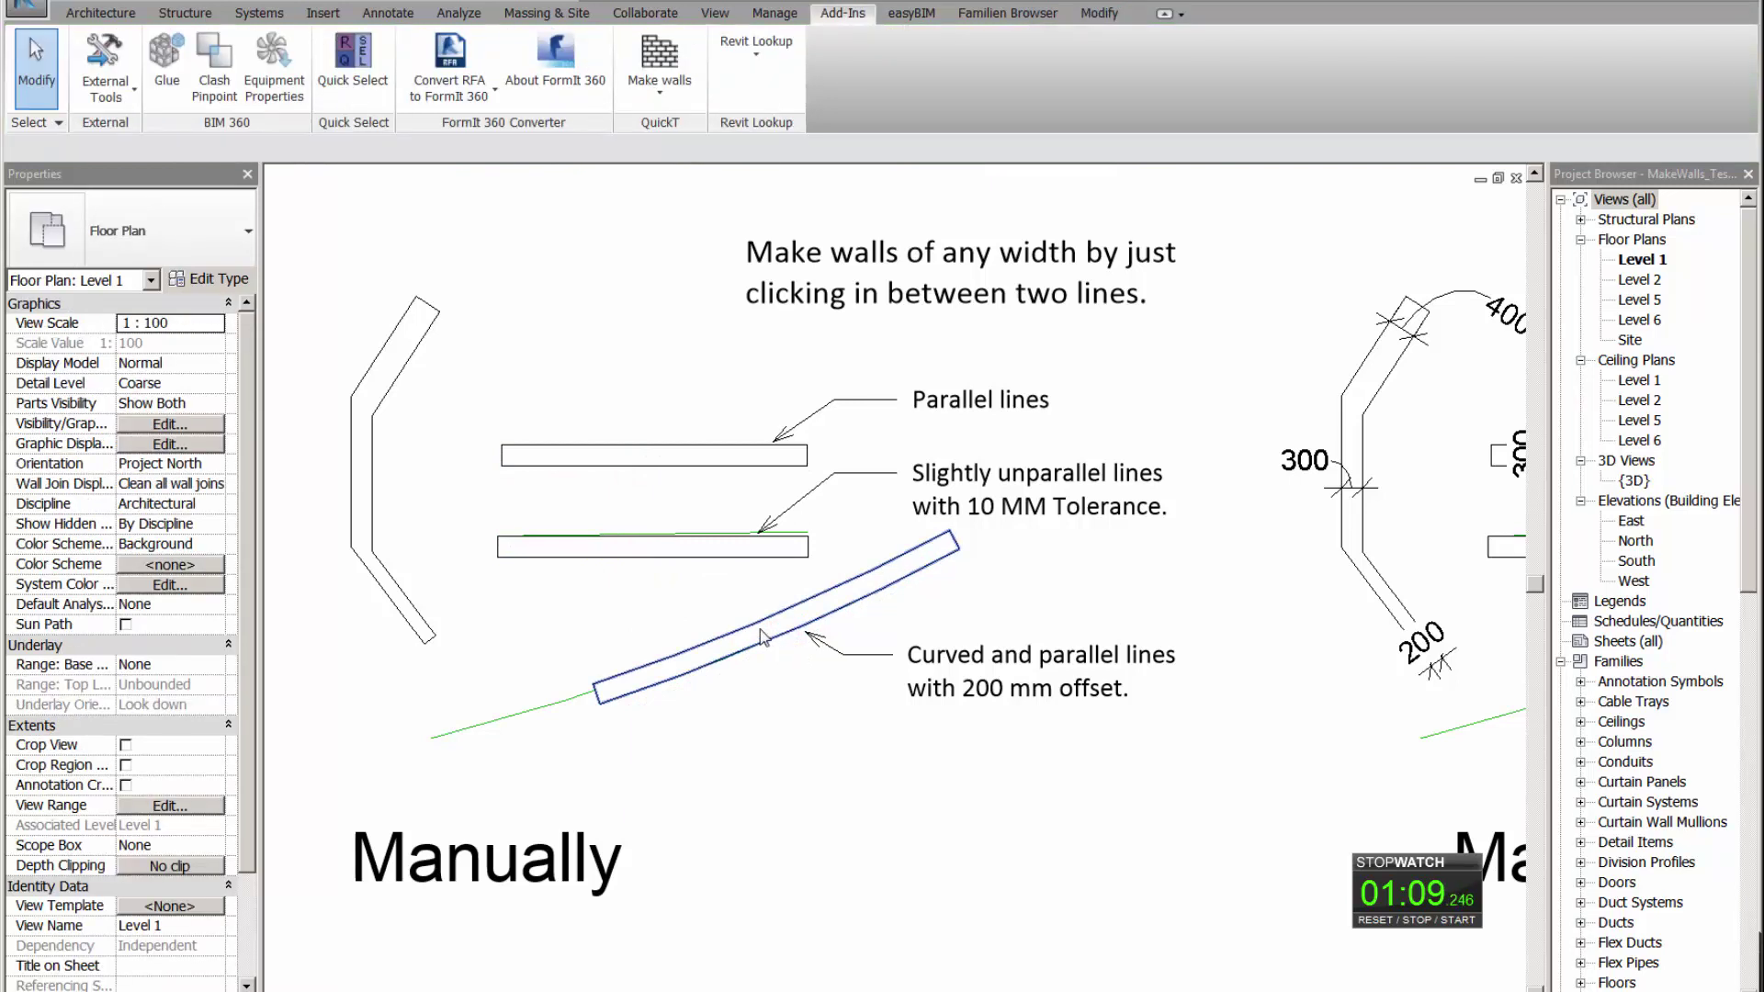
Step: Stop the stopwatch and compute 12 / 72 − 1 in Calculator, giving −0.8333
left_click(1418, 930)
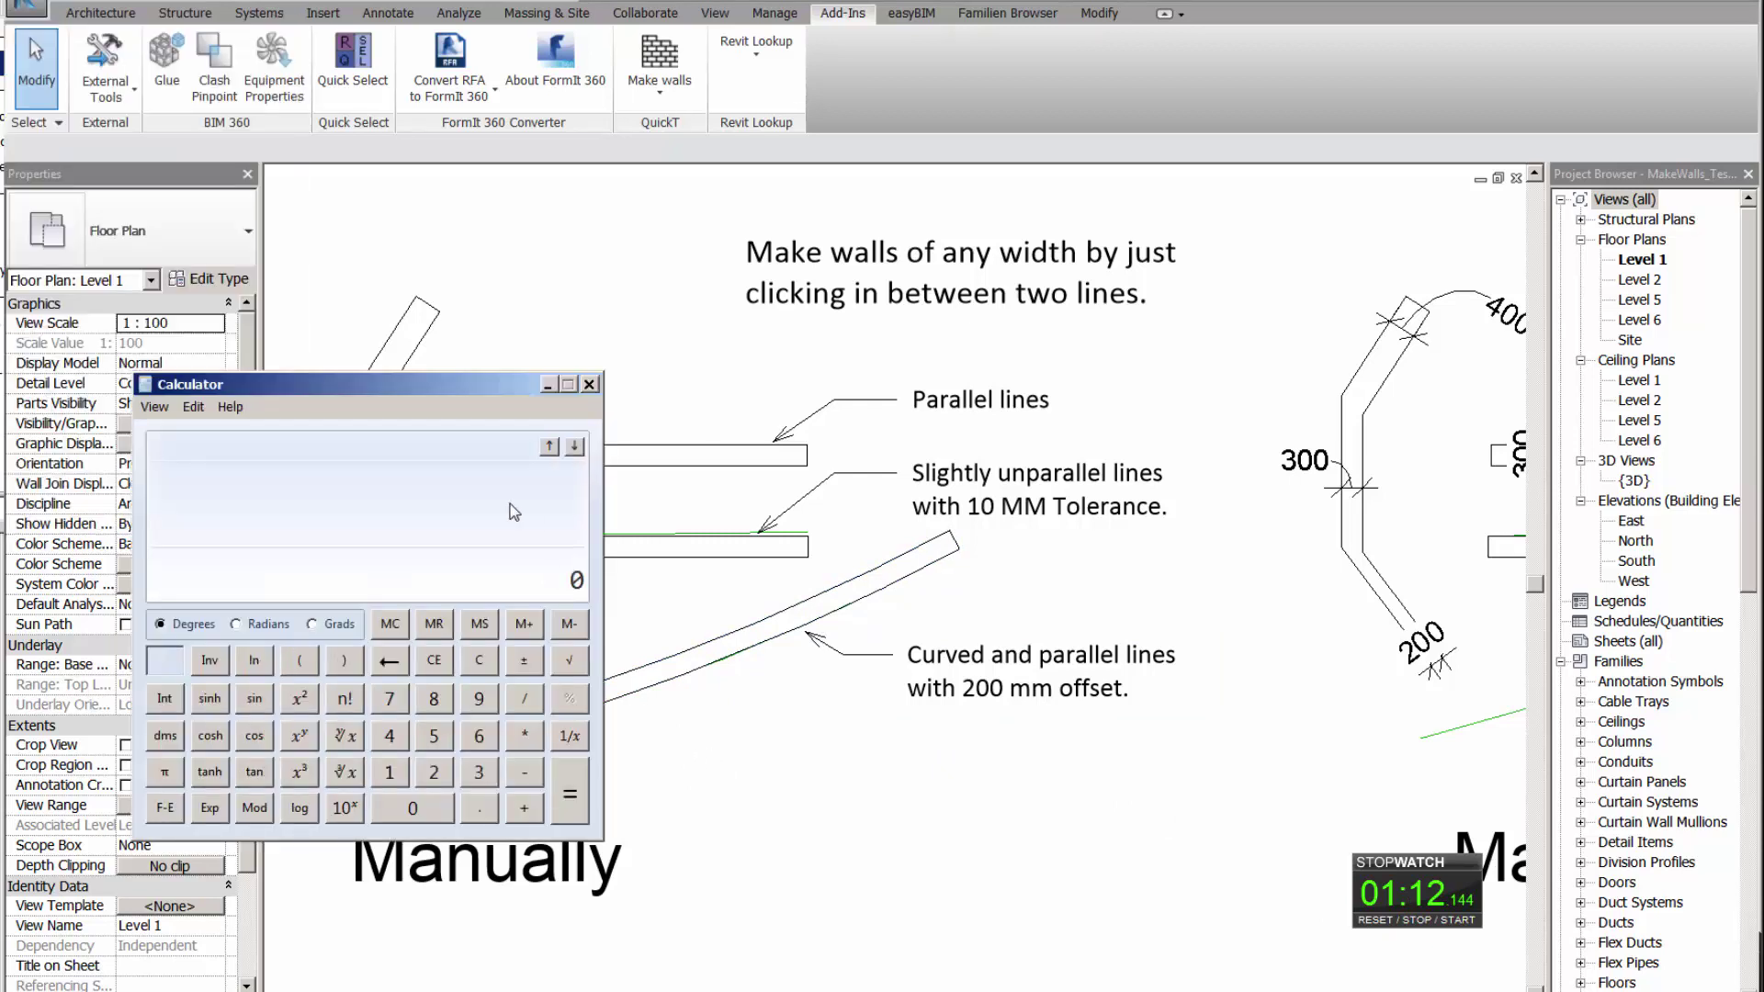
left_click_drag(353, 387, 426, 358)
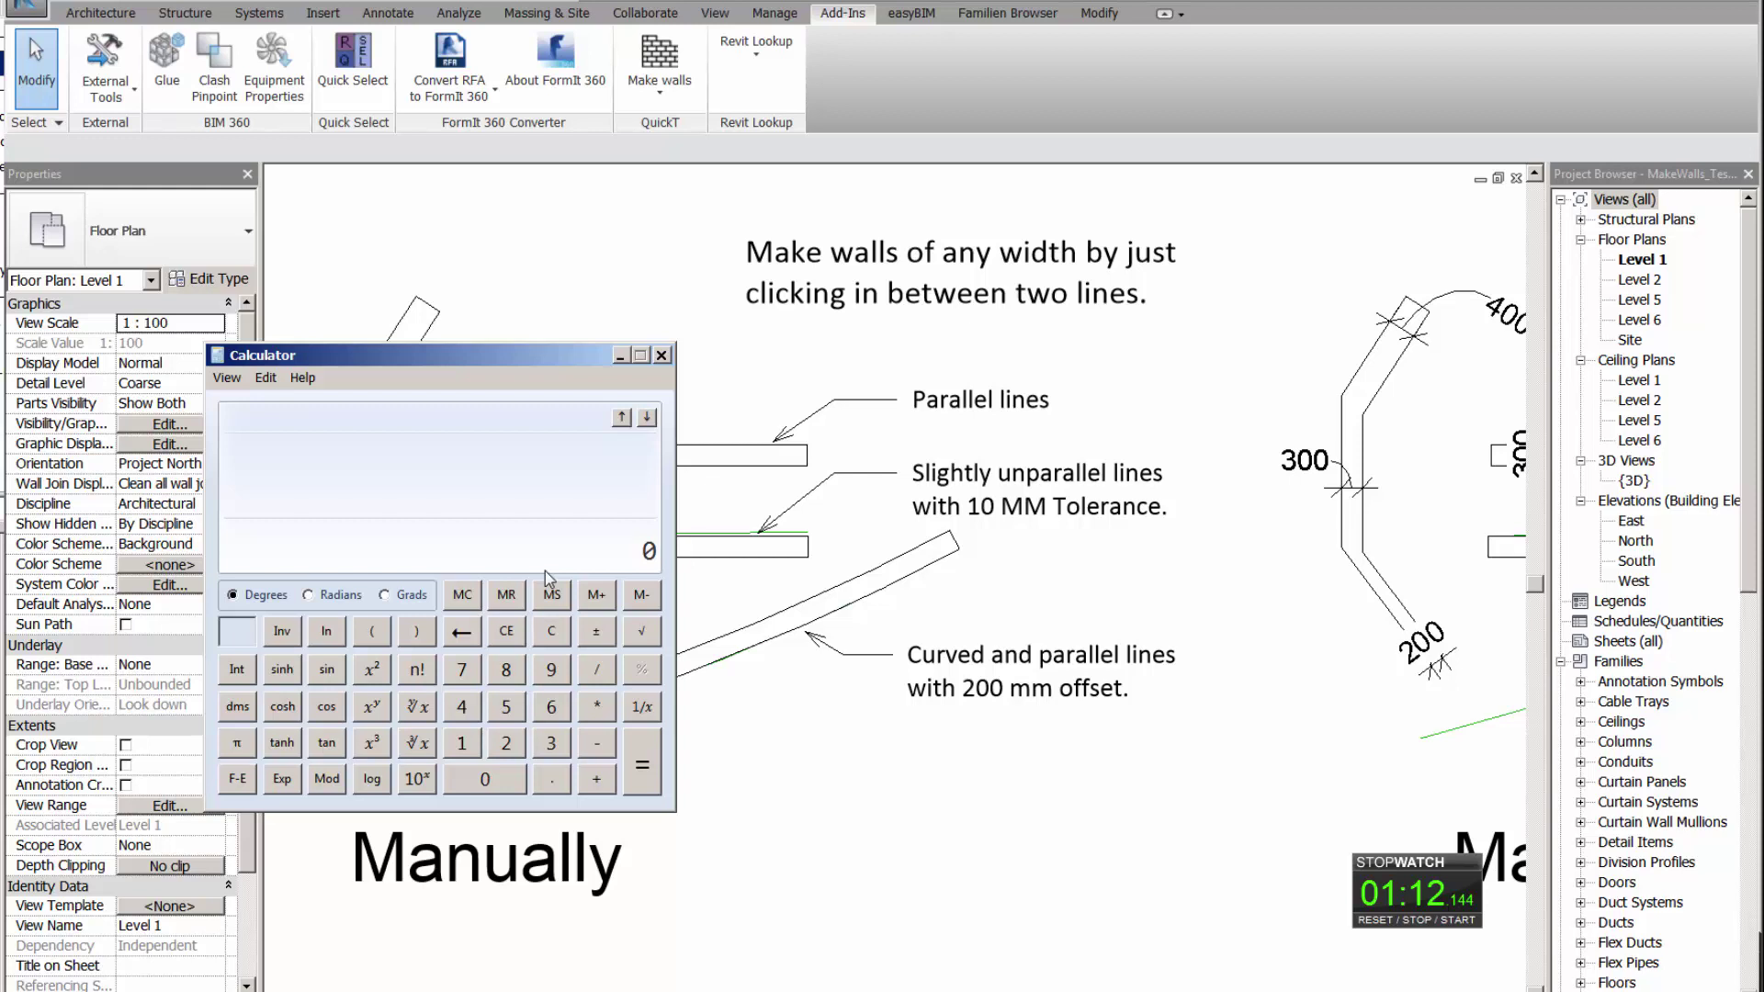
type("12")
key("slash")
type("72")
key("Return")
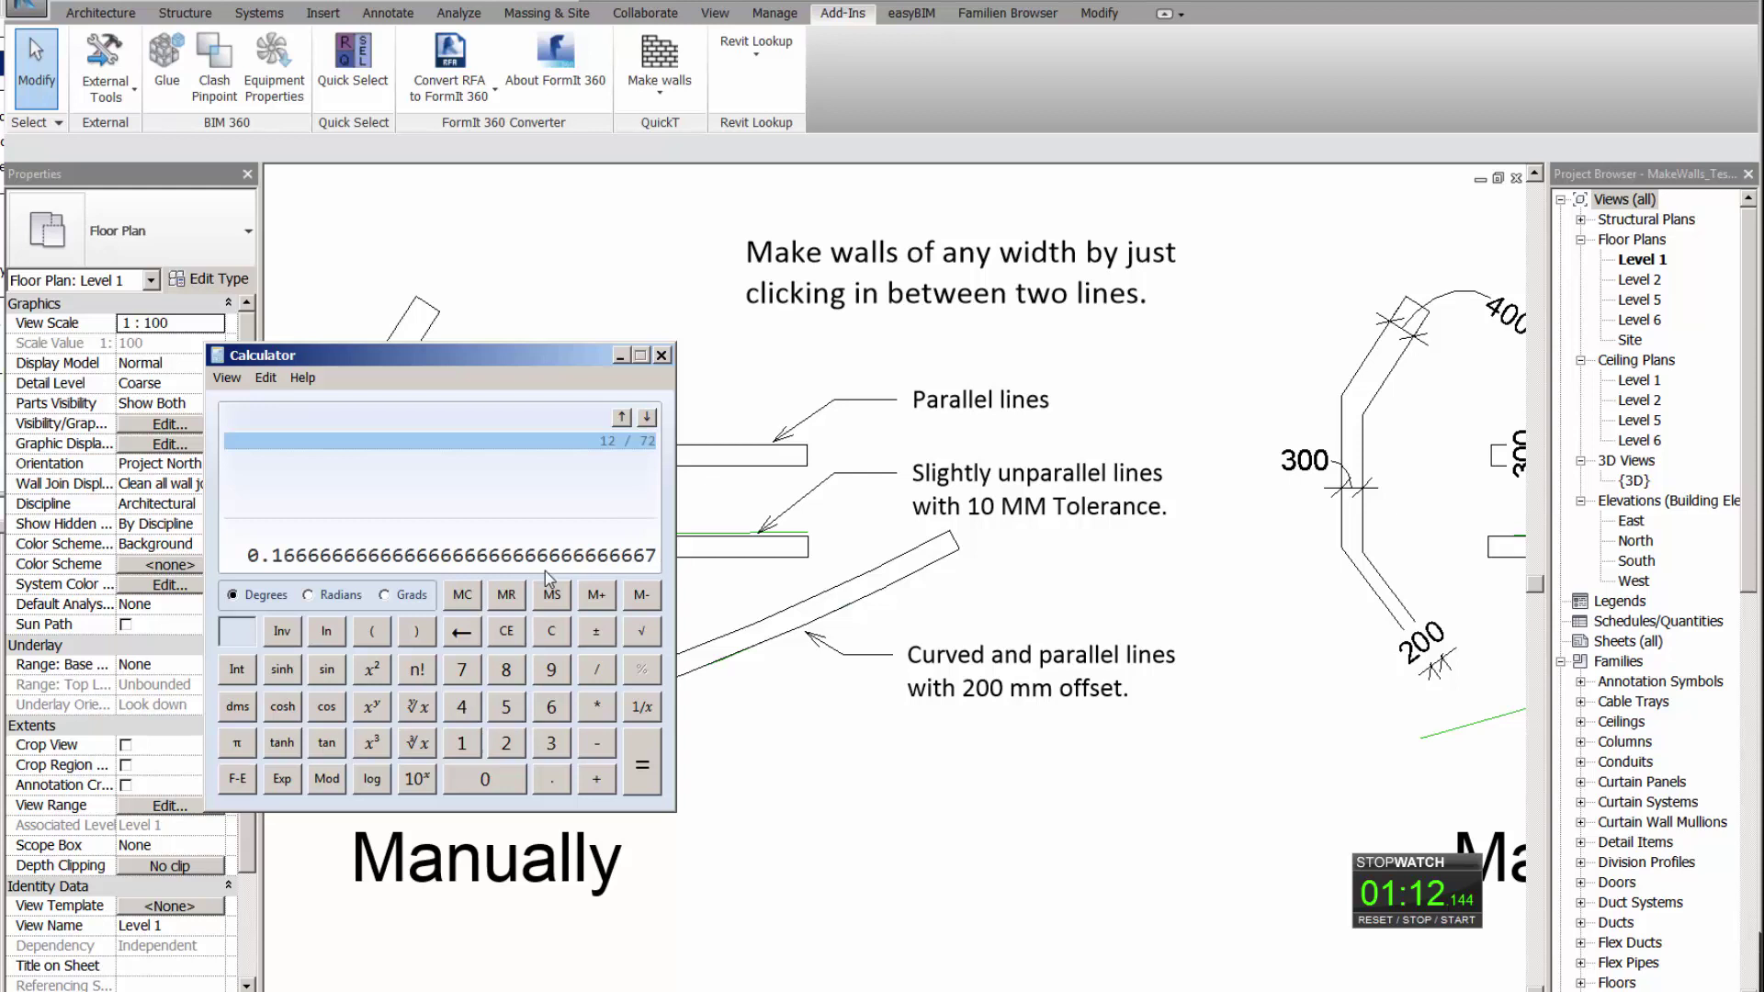
key("minus")
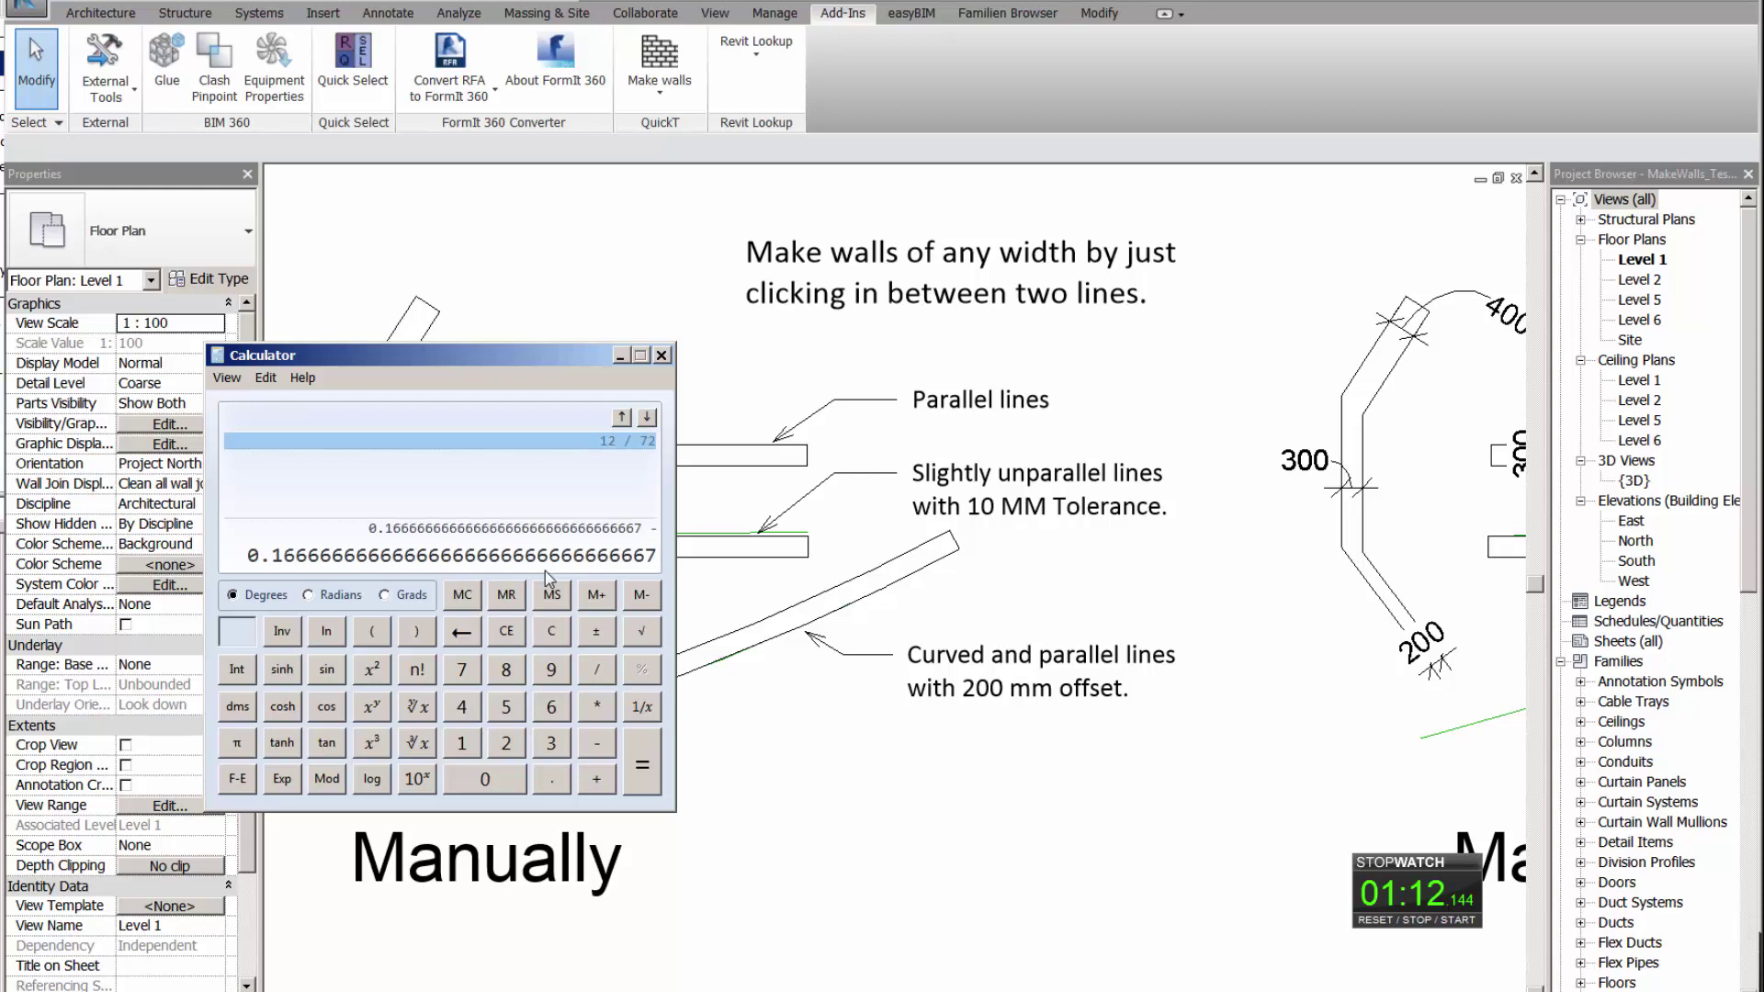
type("1")
key("Return")
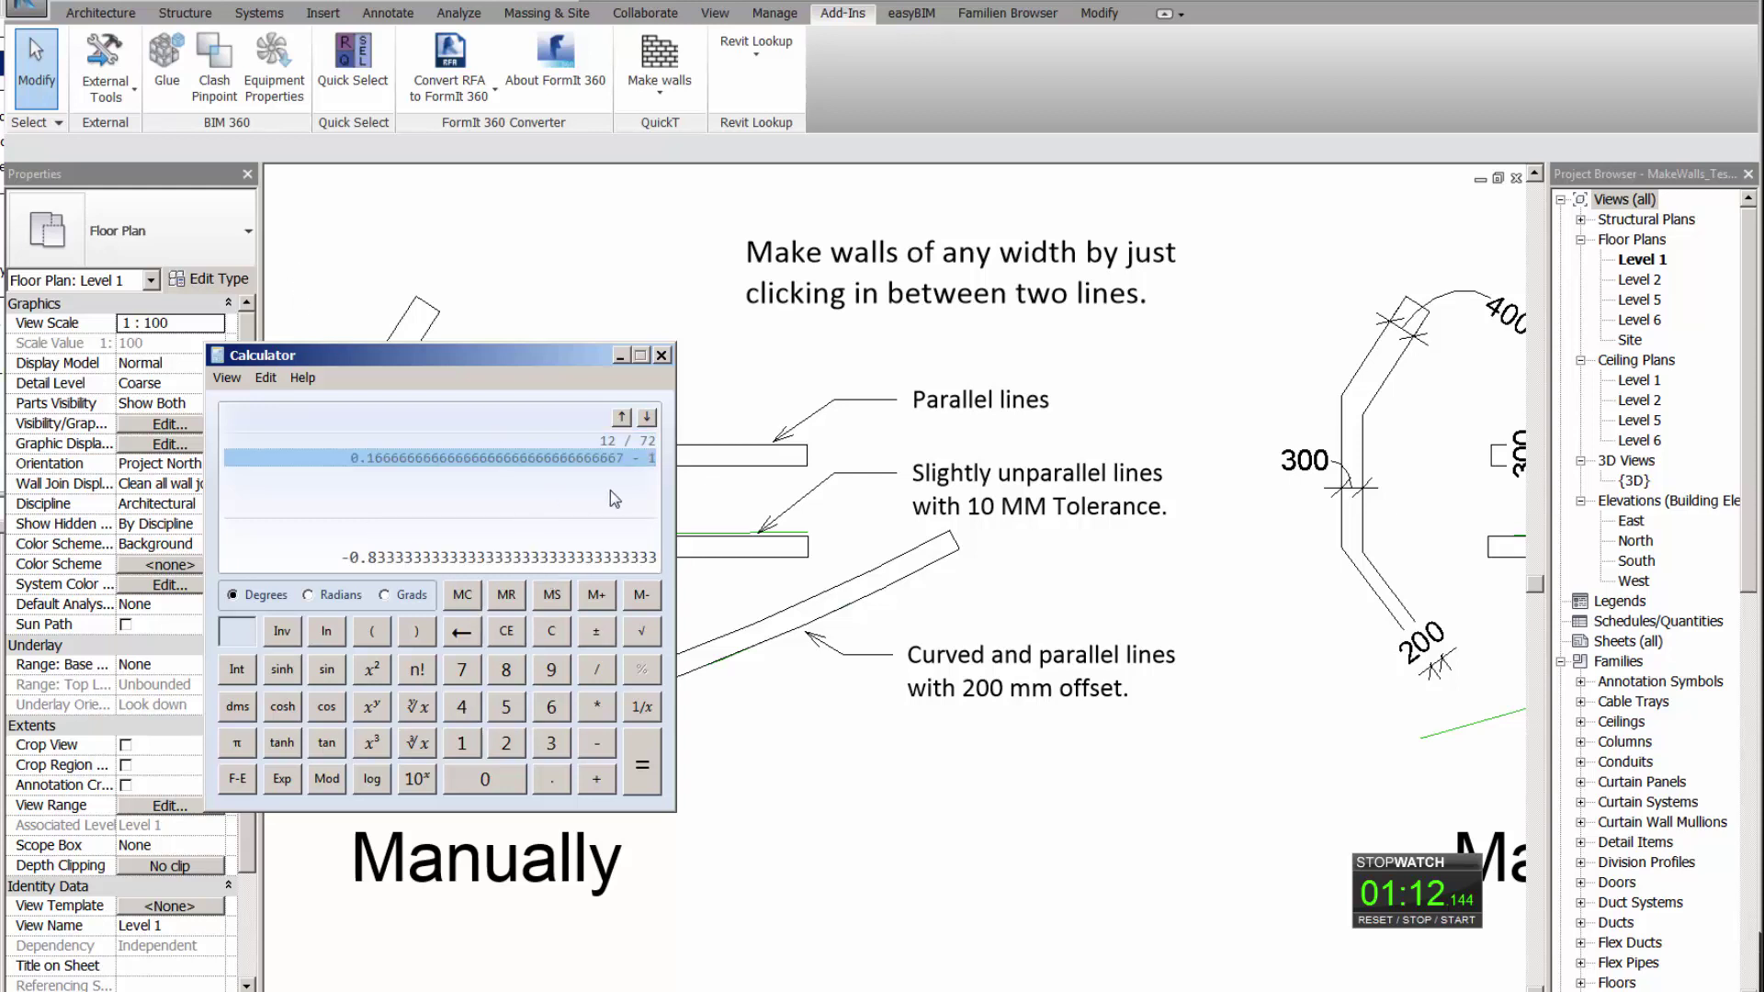
Step: Close Calculator and pan the plan to show the Make Walls drawing
left_click(661, 356)
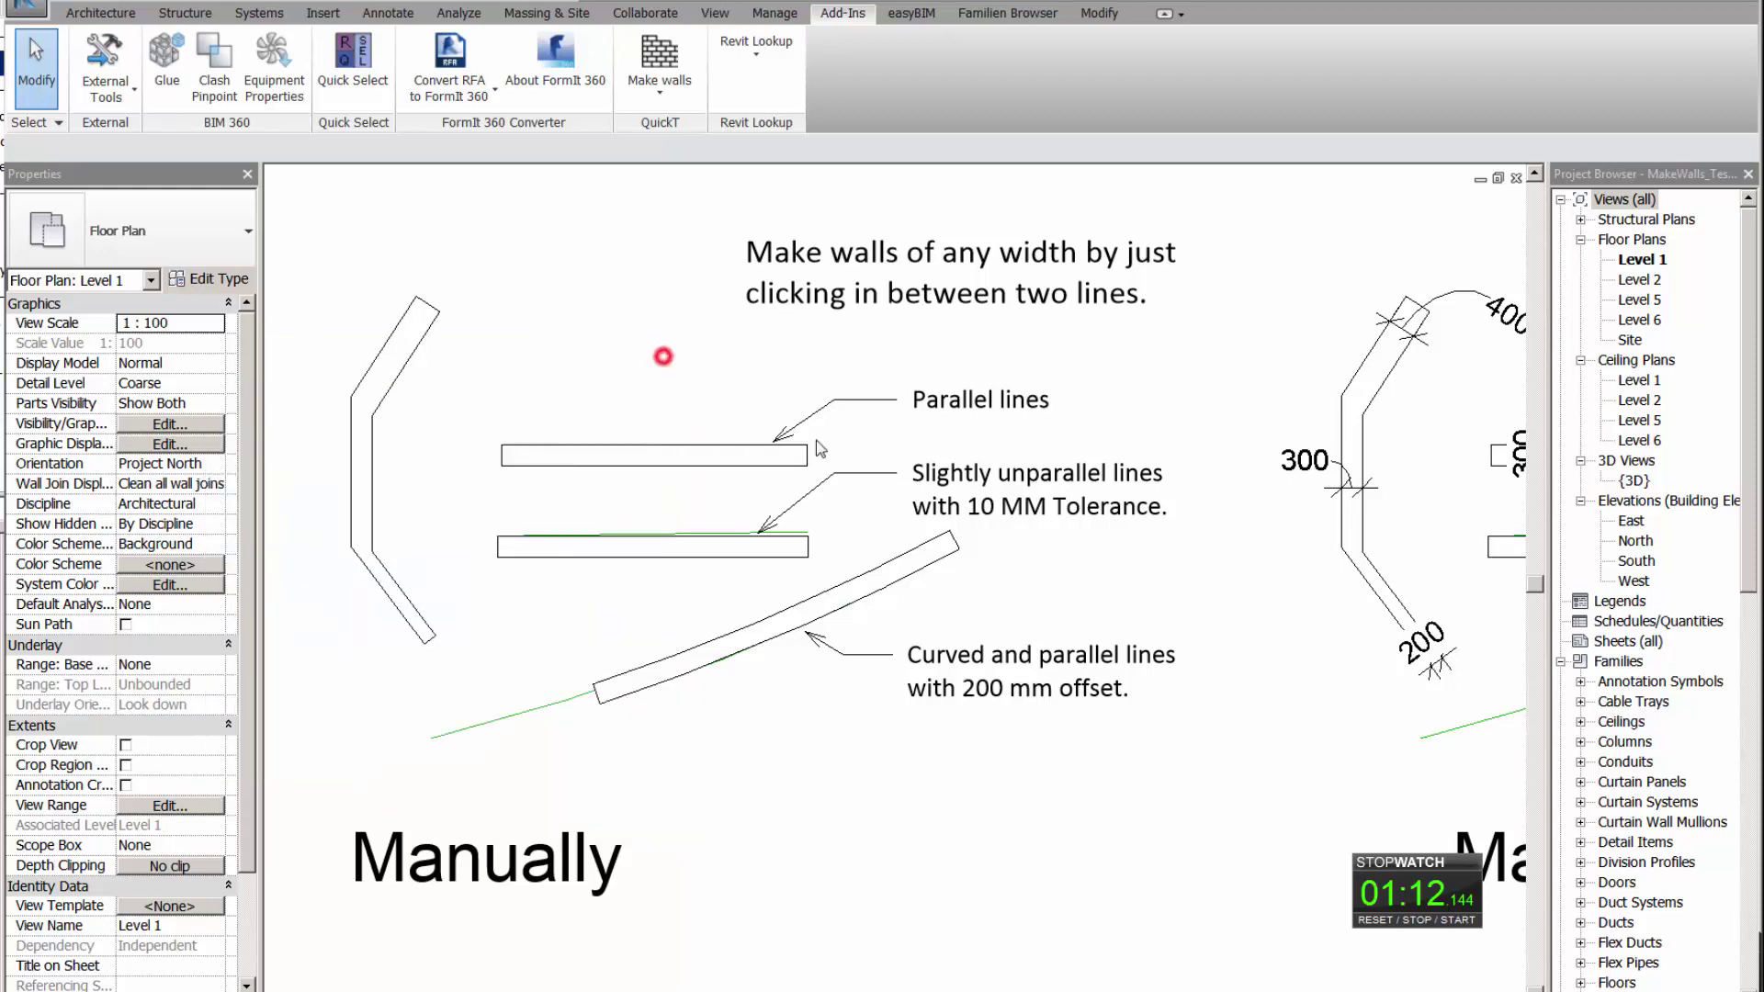
scroll(1128, 565, "down", 4)
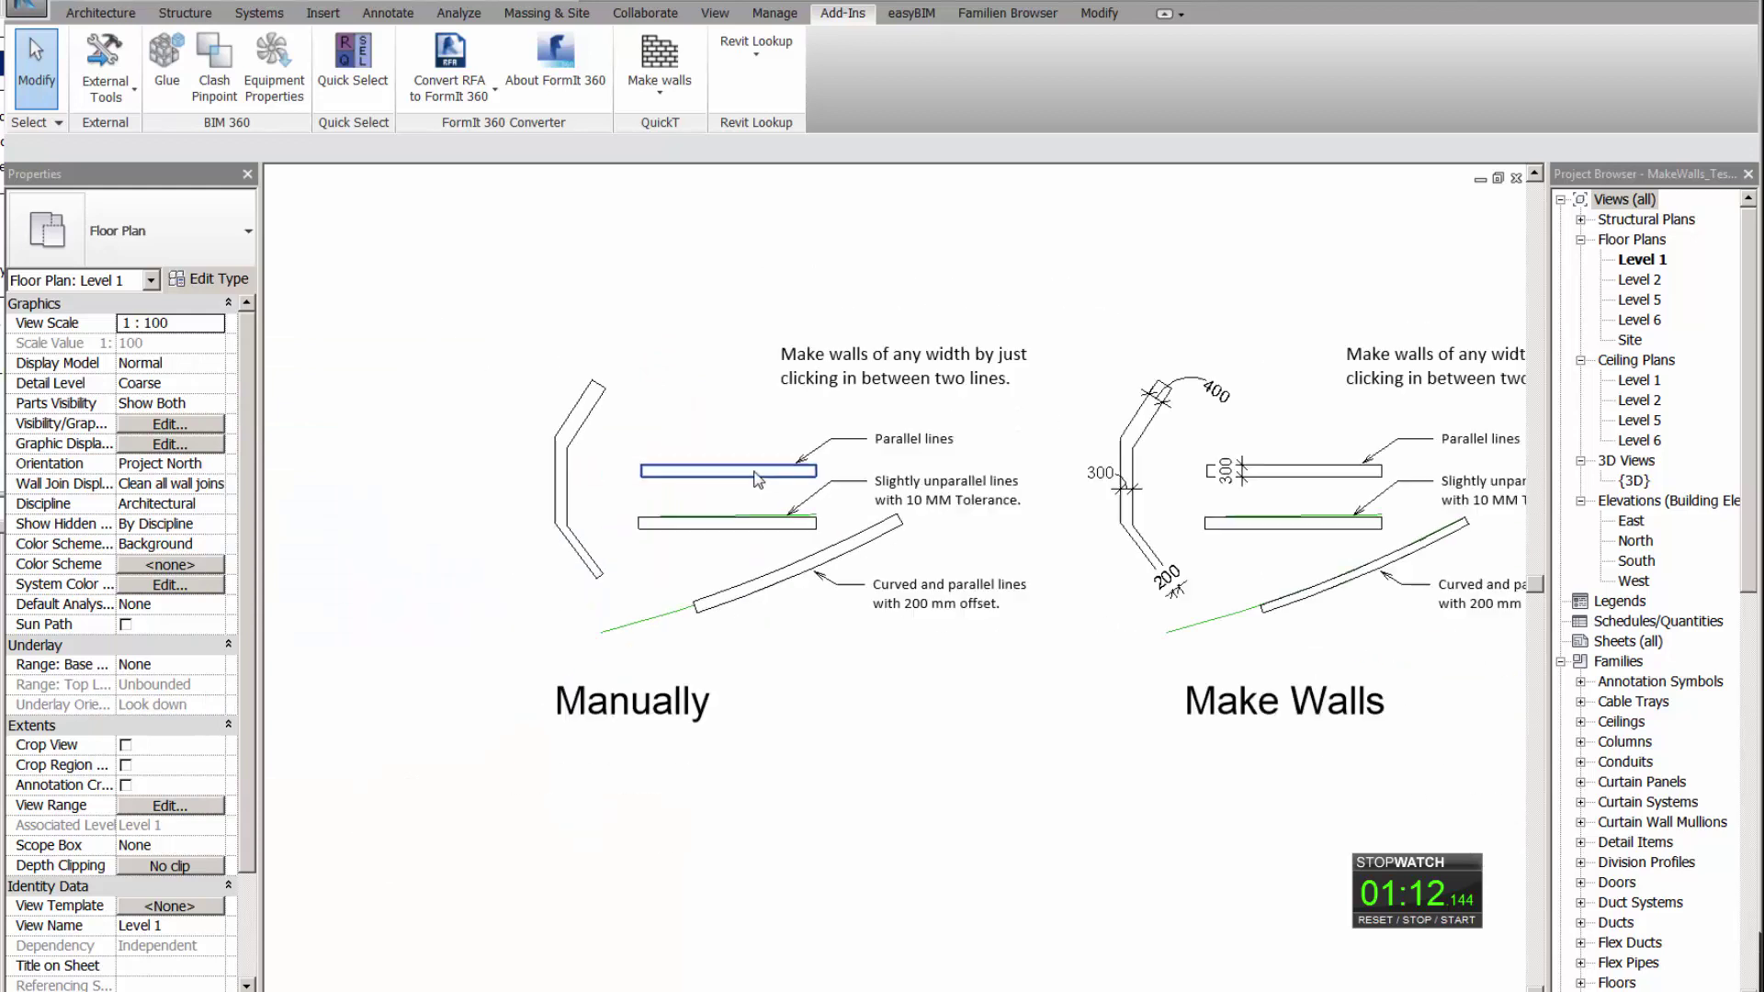
scroll(1127, 503, "up", 5)
mouse_move(1128, 502)
middle_mouse_down()
mouse_move(960, 524)
mouse_move(933, 562)
middle_mouse_up()
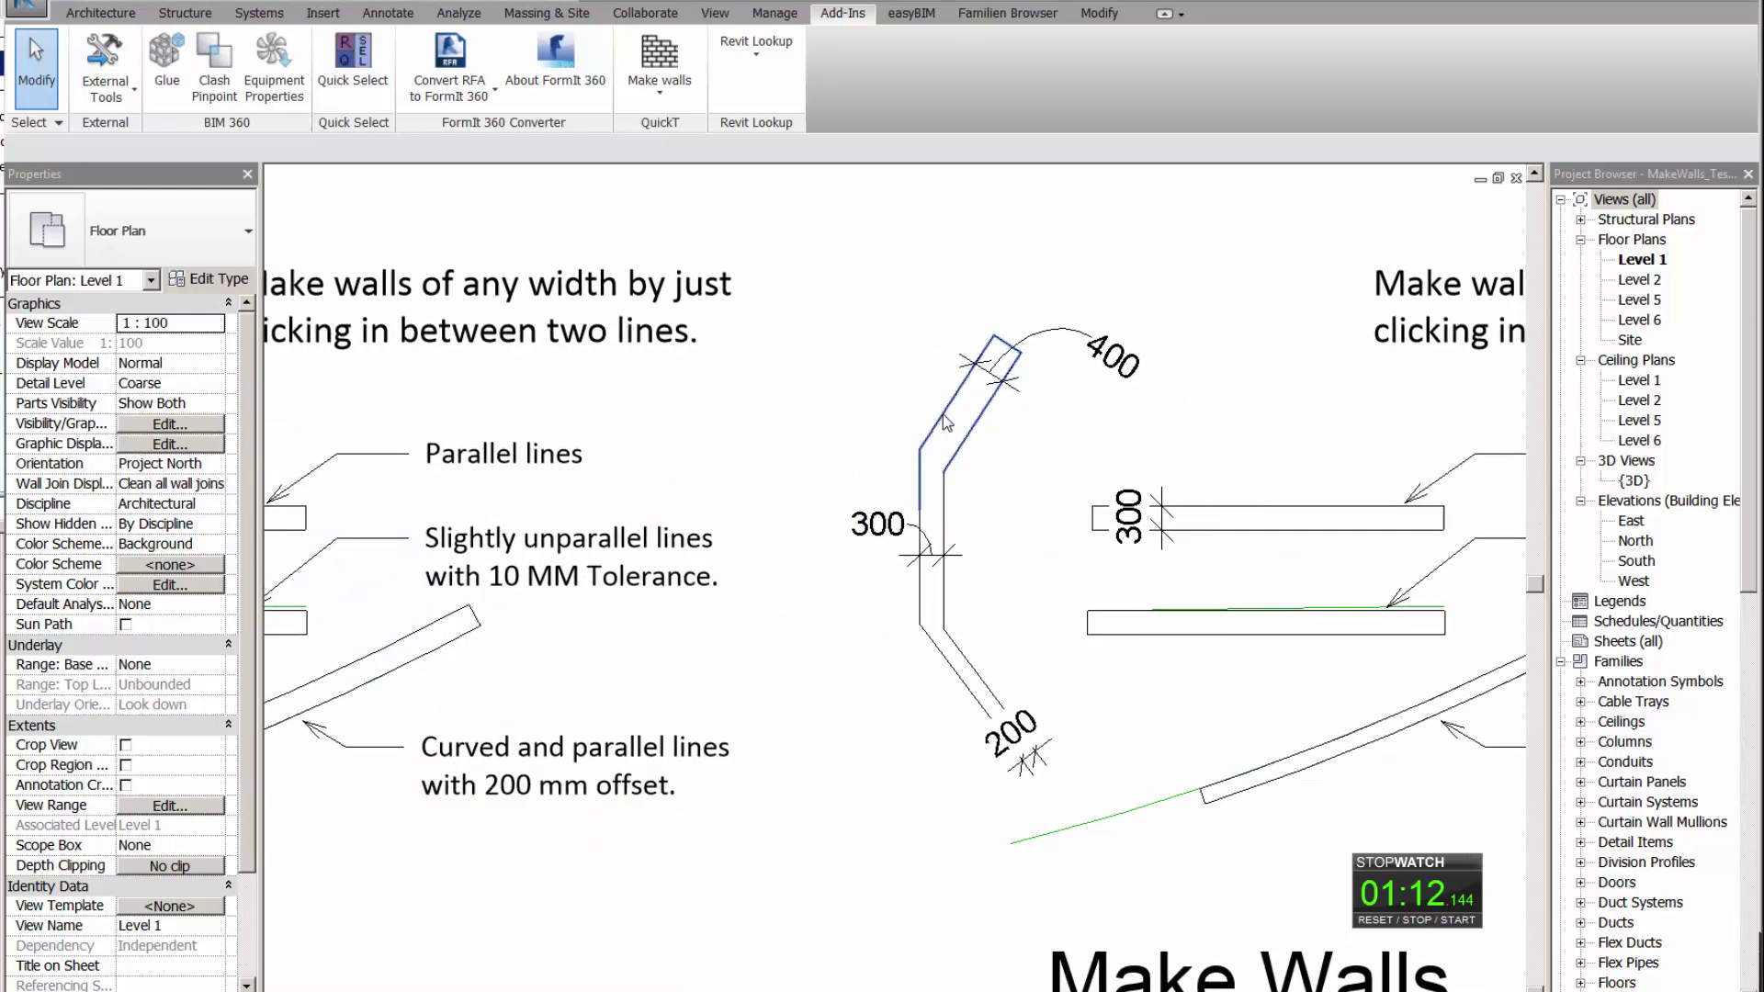